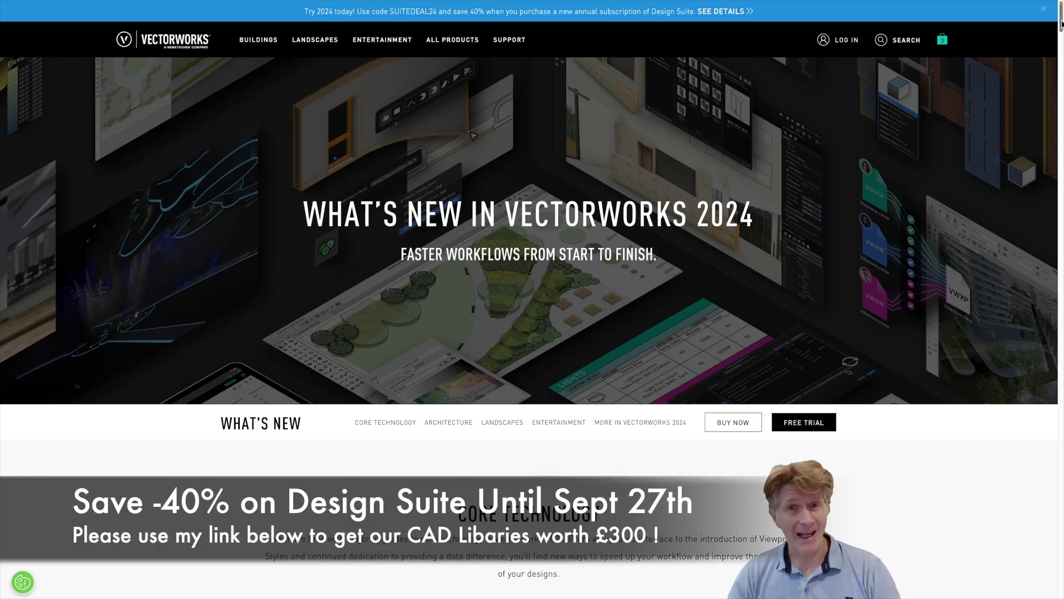
Review the Core Technology features on the What's New in Vectorworks 2024 page, from UI Modernisation to the 3D Dragger improvements.
{"action": "left_click_drag", "start_coordinate": [1061, 25], "coordinate": [1060, 36]}
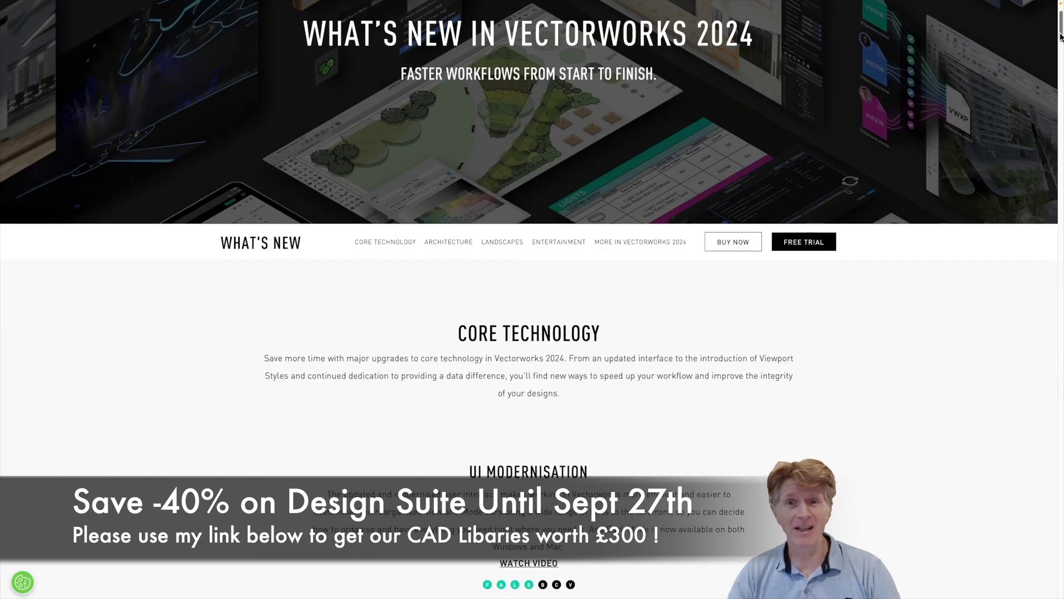
{"action": "left_click_drag", "start_coordinate": [1061, 36], "coordinate": [1061, 63]}
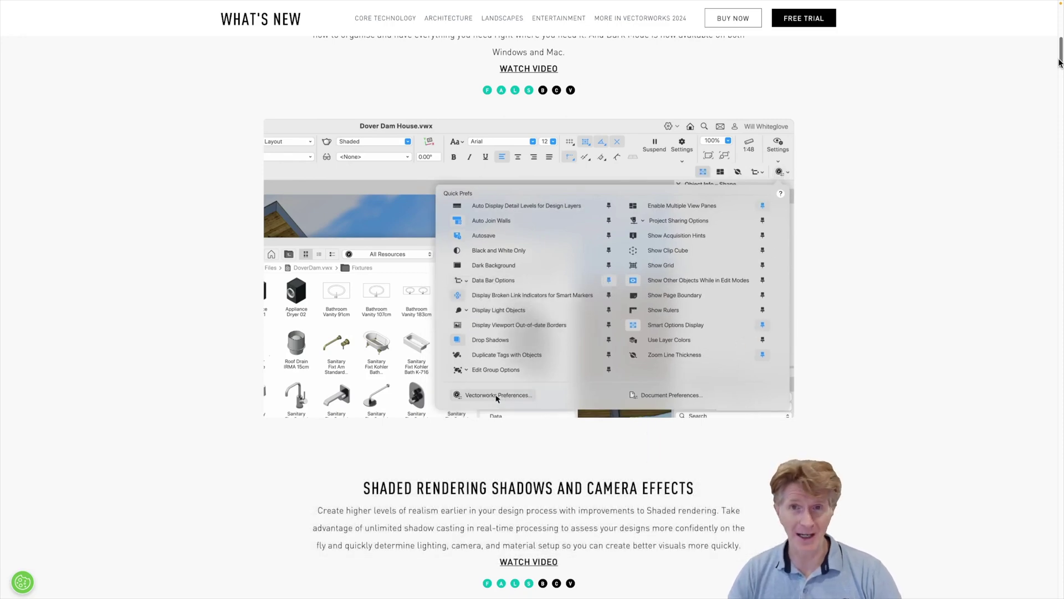
{"action": "left_click_drag", "start_coordinate": [1059, 62], "coordinate": [1058, 84]}
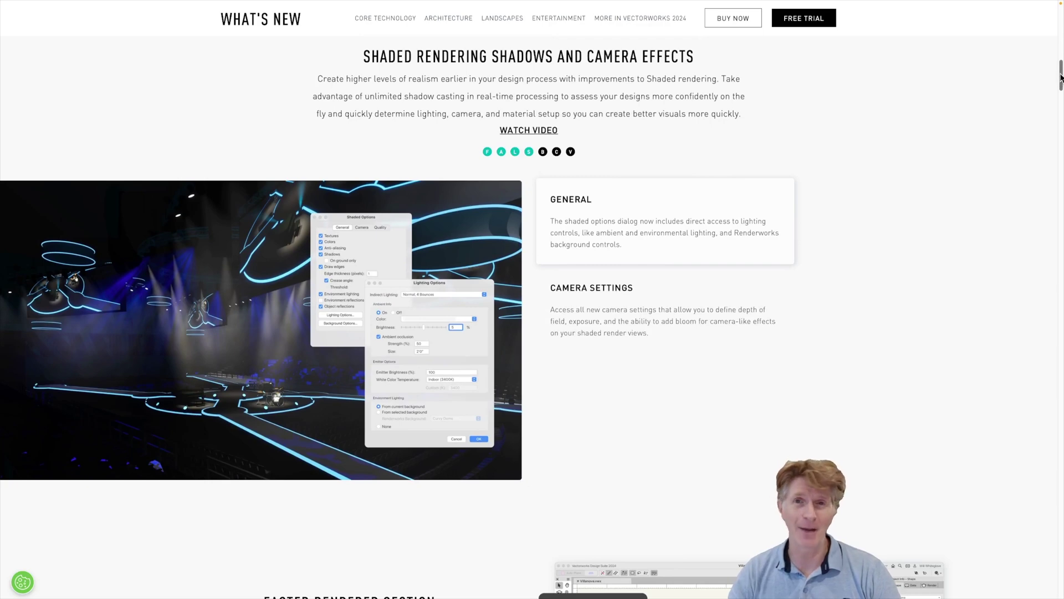
{"action": "left_click_drag", "start_coordinate": [1062, 76], "coordinate": [1061, 101]}
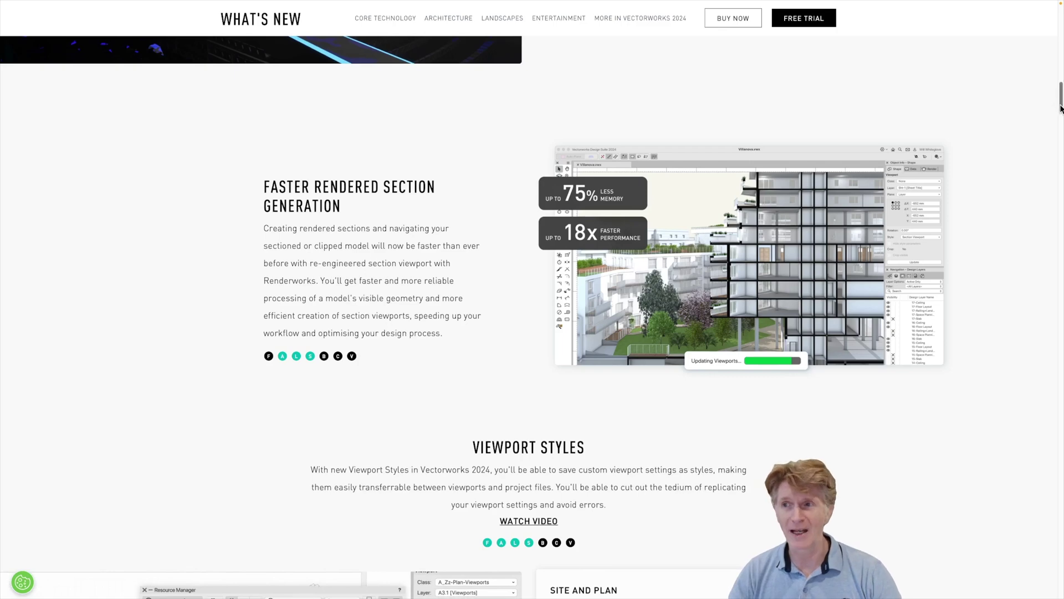
{"action": "scroll", "coordinate": [1062, 111], "scroll_direction": "down", "scroll_amount": 1}
{"action": "left_click_drag", "start_coordinate": [1061, 111], "coordinate": [1061, 133]}
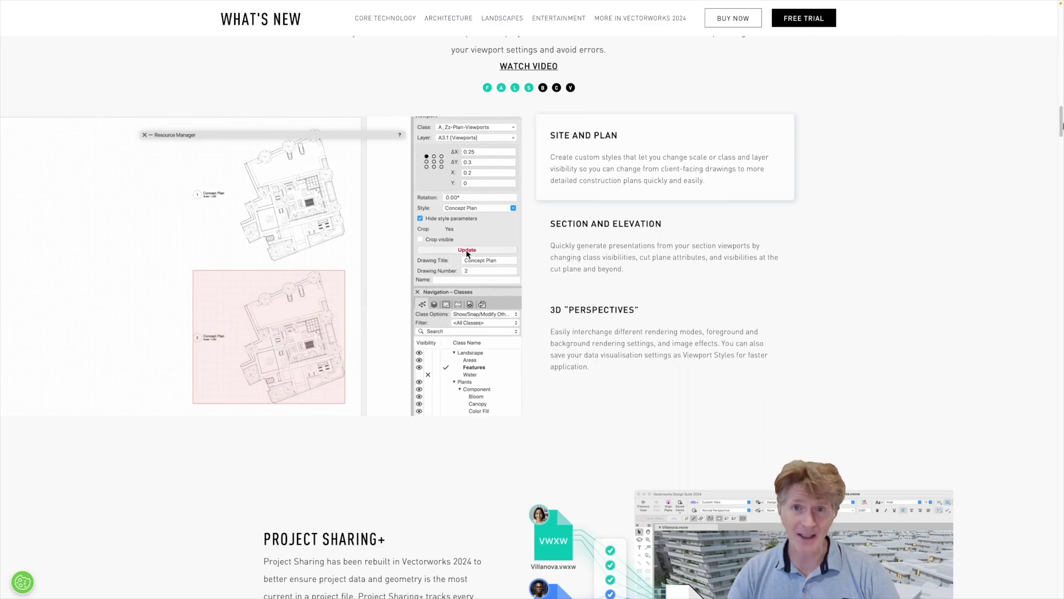
{"action": "left_click_drag", "start_coordinate": [1061, 124], "coordinate": [1060, 141]}
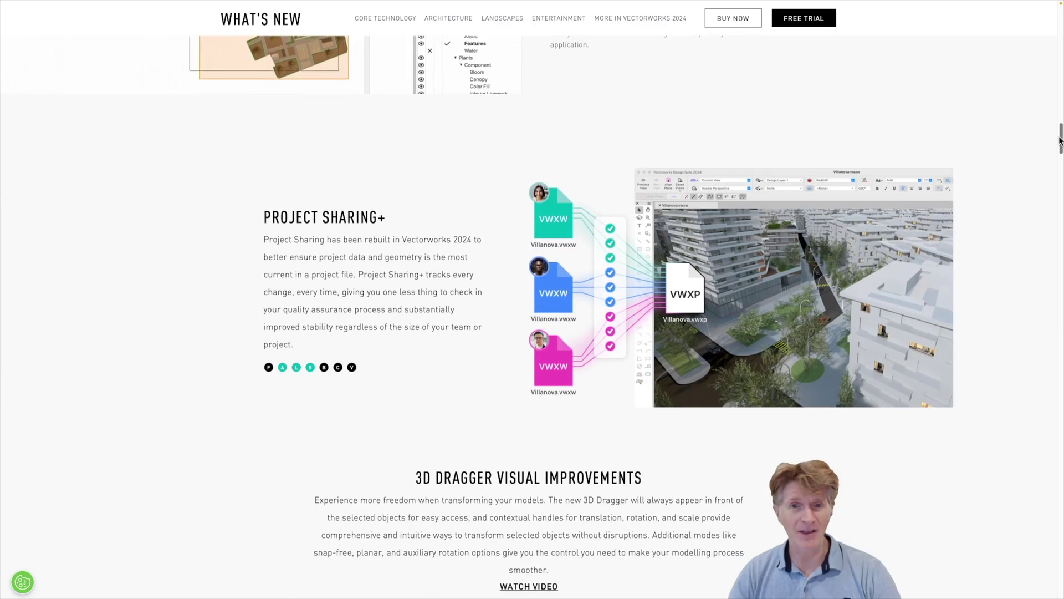
{"action": "scroll", "coordinate": [1033, 157], "scroll_direction": "down", "scroll_amount": 1}
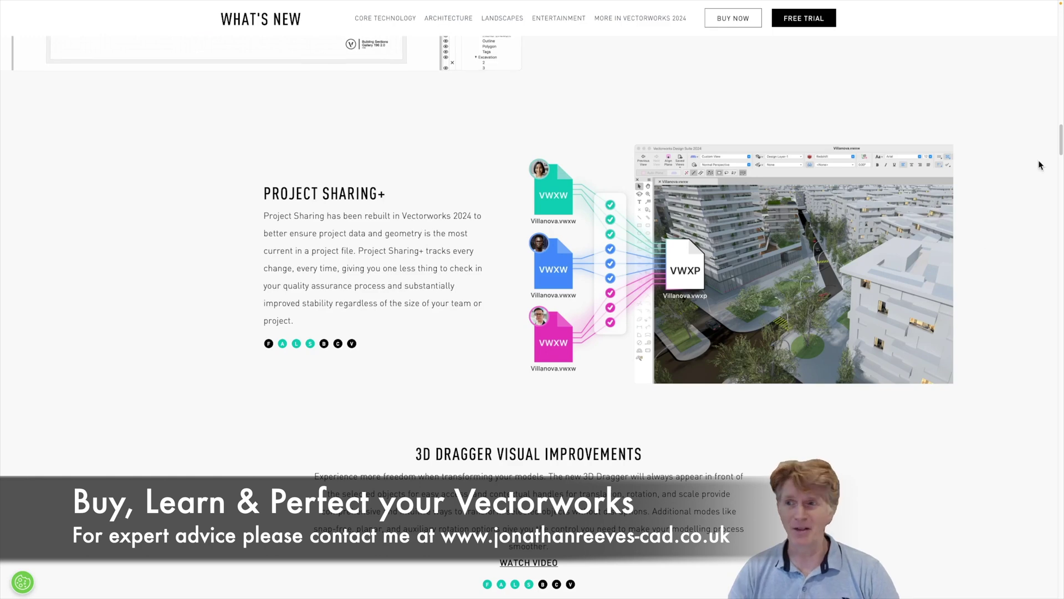
{"action": "left_click_drag", "start_coordinate": [1060, 147], "coordinate": [1060, 167]}
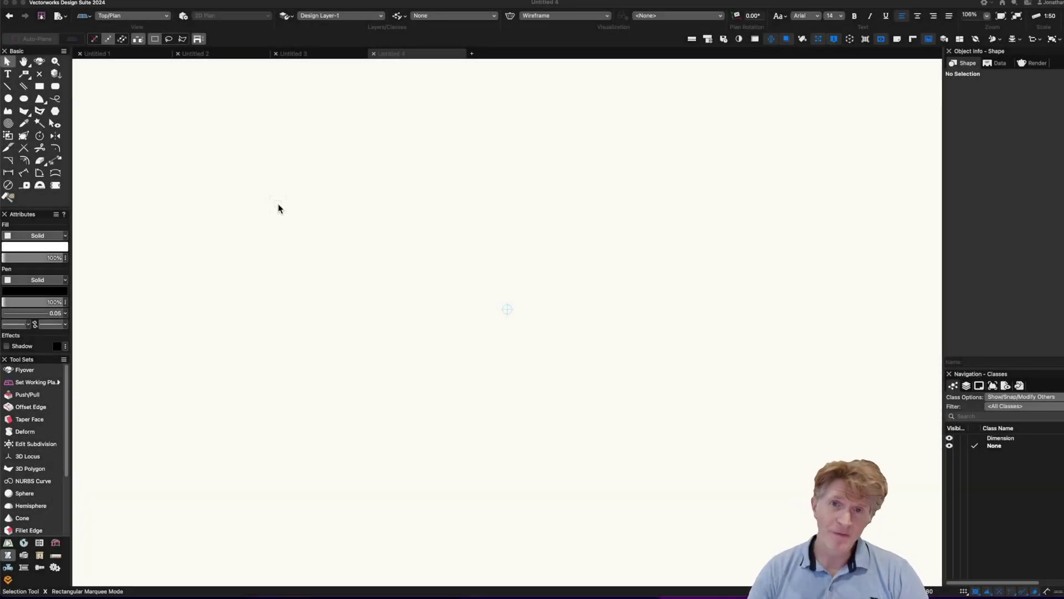
Switch to the blank Vectorworks drawing, show the page boundary and float the 3D Modeling tool set over the drawing area.
{"action": "left_click", "coordinate": [279, 208]}
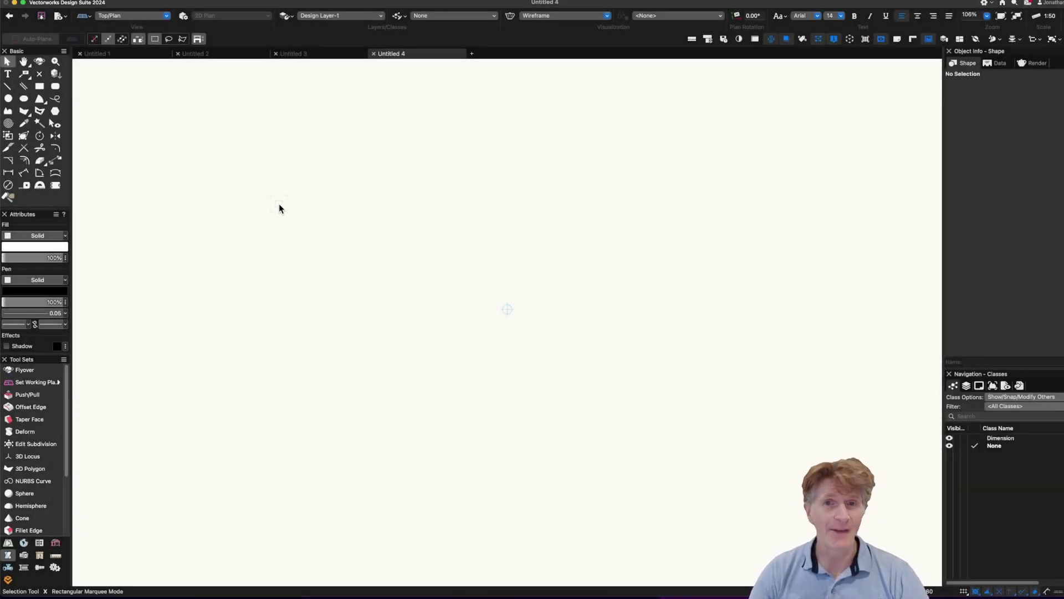
{"action": "left_click", "coordinate": [897, 39]}
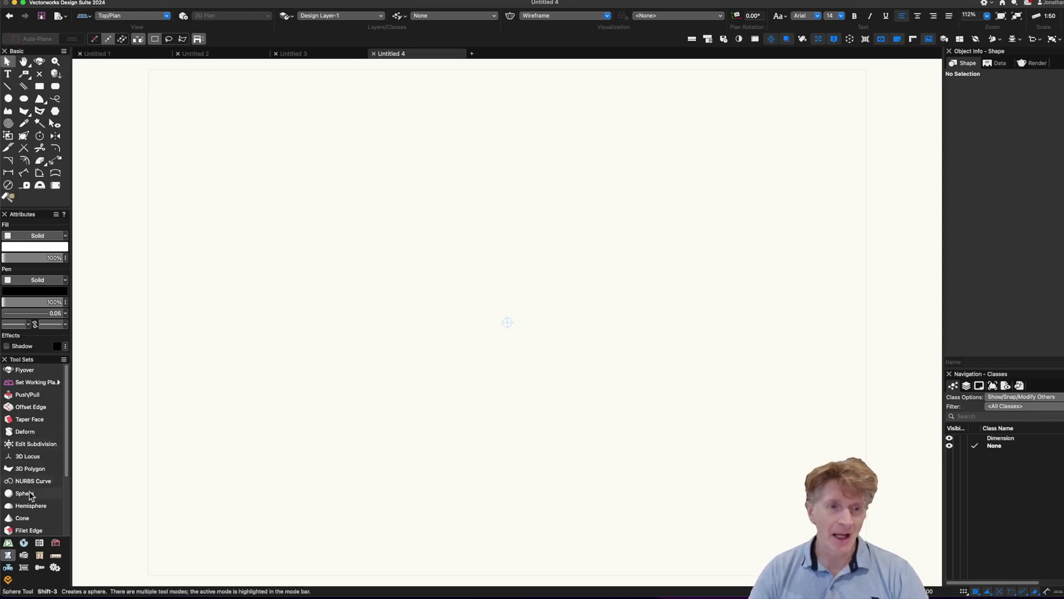
{"action": "left_click", "coordinate": [7, 568]}
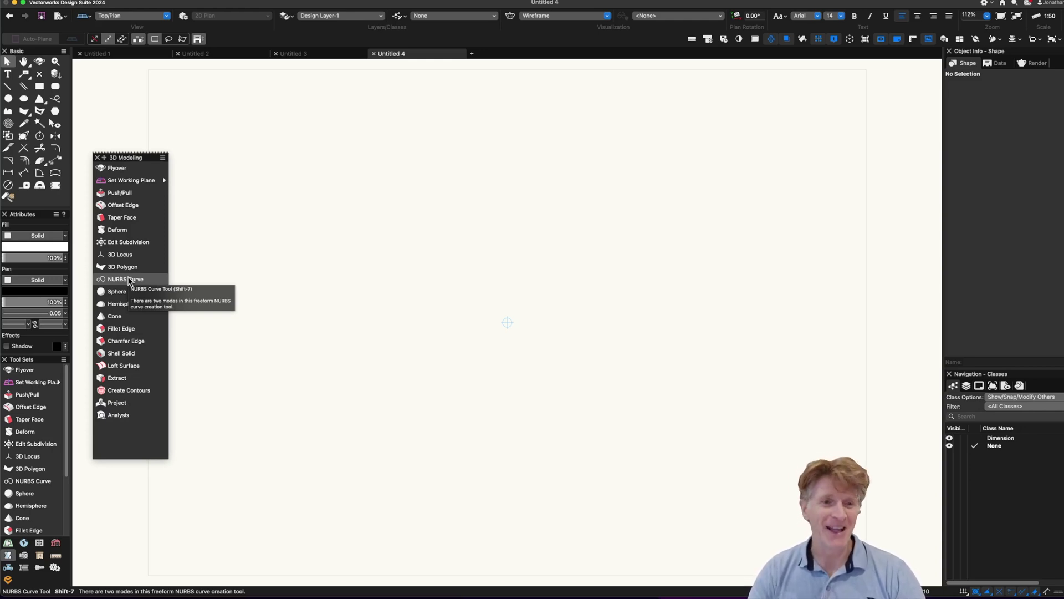
Draw an S-shaped NURBS curve across the page by interpolation points, about 15700 mm wide and 3500 mm deep.
{"action": "left_click", "coordinate": [129, 278]}
{"action": "left_click", "coordinate": [221, 262]}
{"action": "left_click", "coordinate": [325, 207]}
{"action": "left_click", "coordinate": [516, 304]}
{"action": "left_click", "coordinate": [682, 276]}
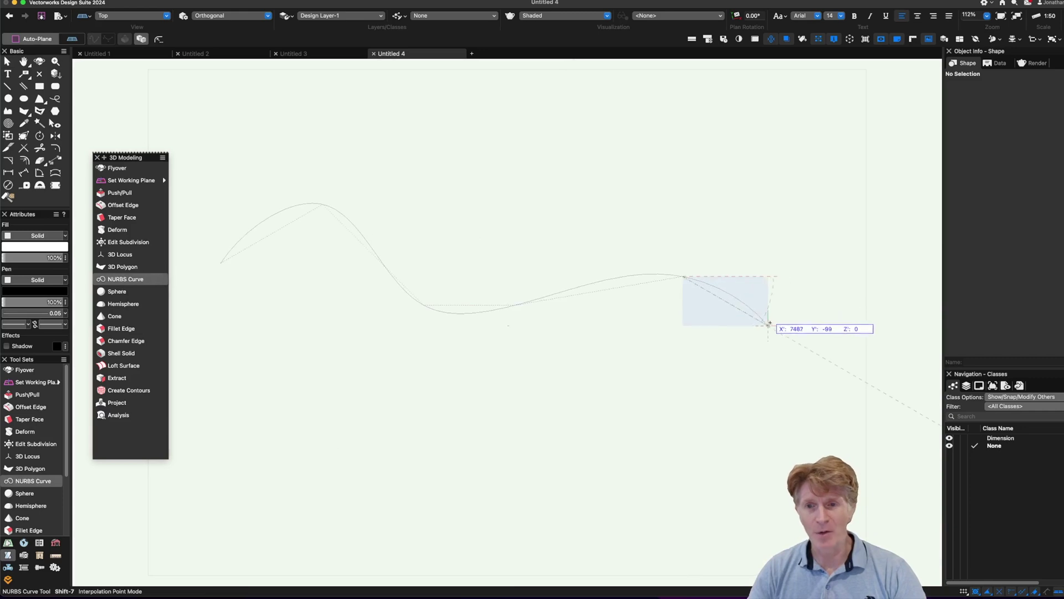
{"action": "double_click", "coordinate": [769, 324]}
Try to raise the end vertex of the NURBS curve in the front view with the Reshape tool.
{"action": "key", "text": "KP_2"}
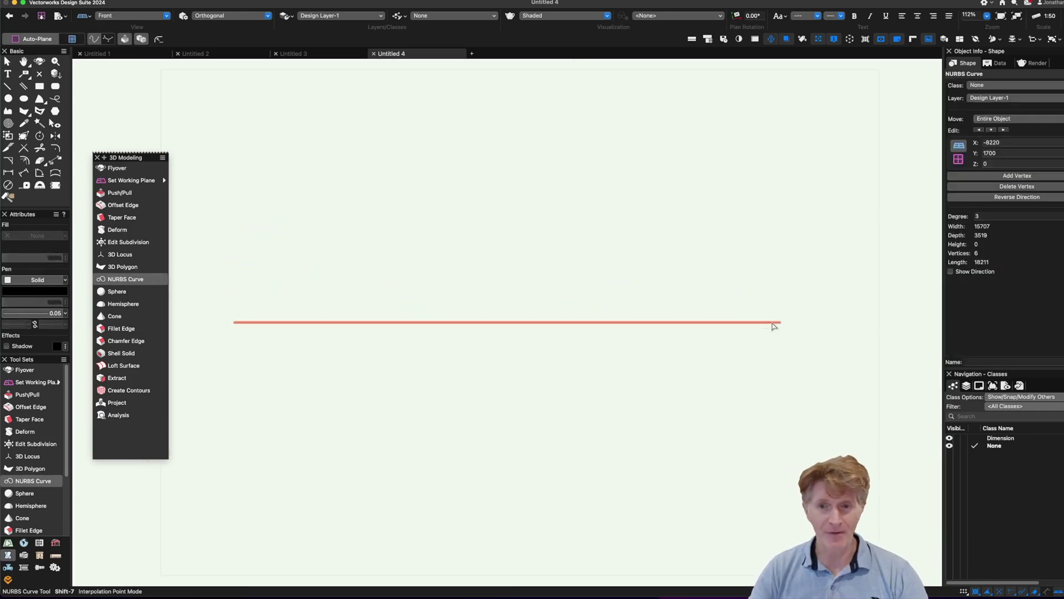
{"action": "key", "text": "shift+r"}
{"action": "left_click_drag", "start_coordinate": [782, 322], "coordinate": [781, 258]}
{"action": "key", "text": "super+z"}
{"action": "key", "text": "3"}
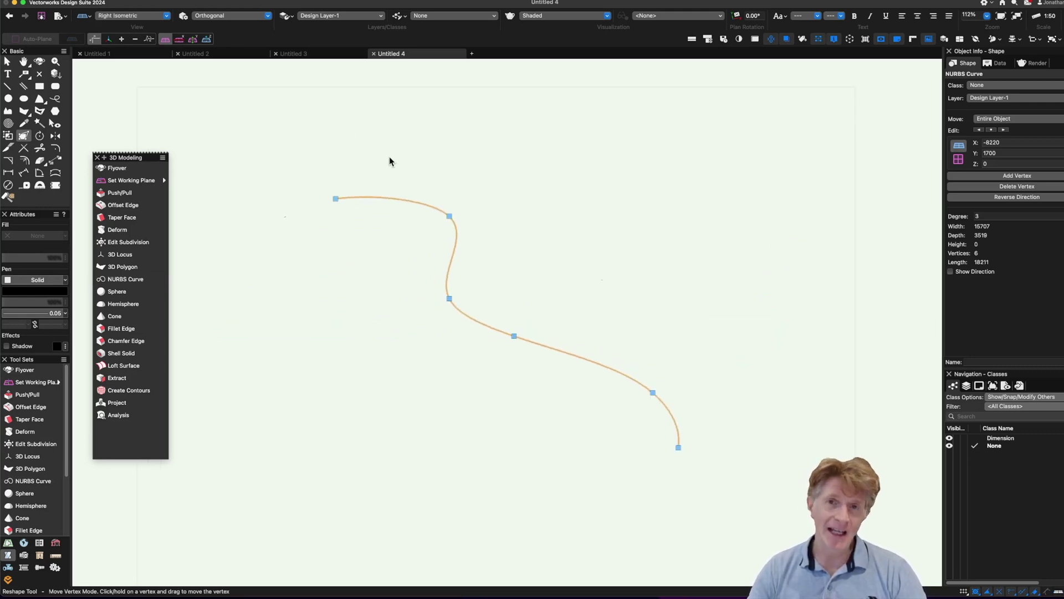
Duplicate the NURBS curve 3 m straight up in the front view and show both curves in right isometric.
{"action": "key", "text": "2"}
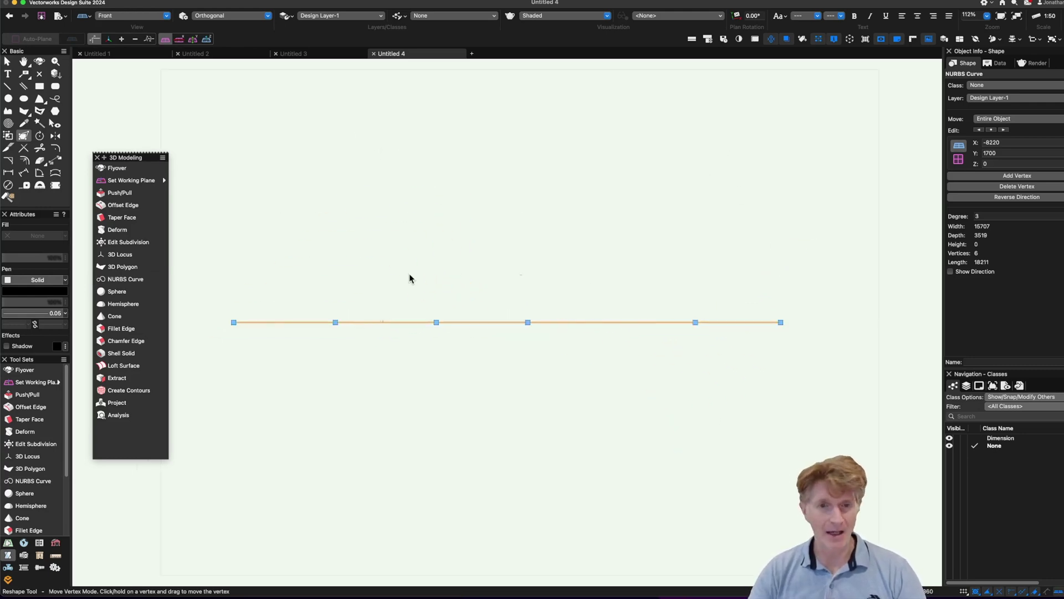
{"action": "left_click", "coordinate": [411, 322]}
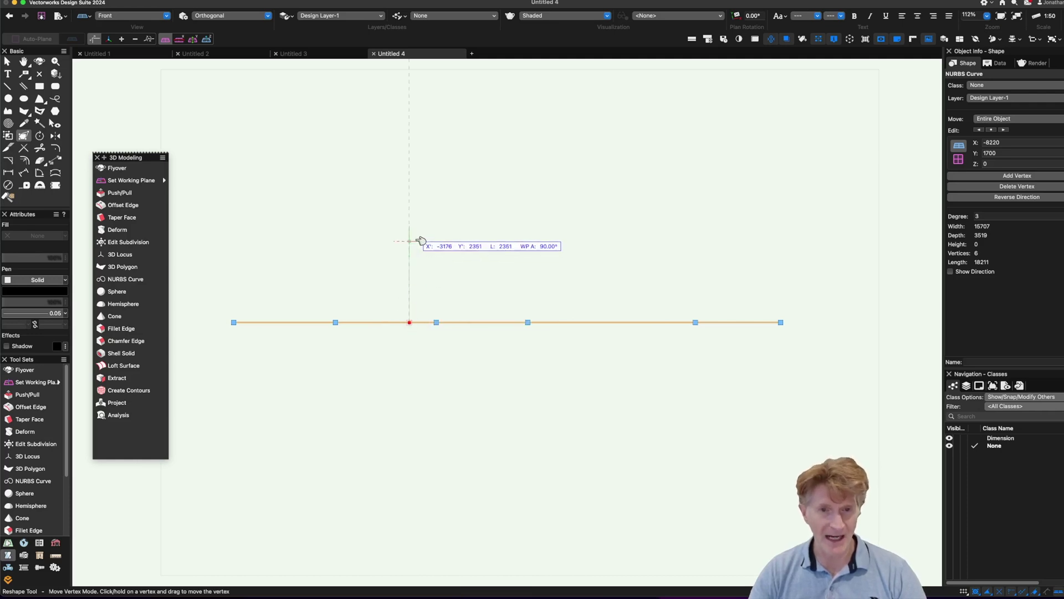
{"action": "left_click", "coordinate": [232, 311]}
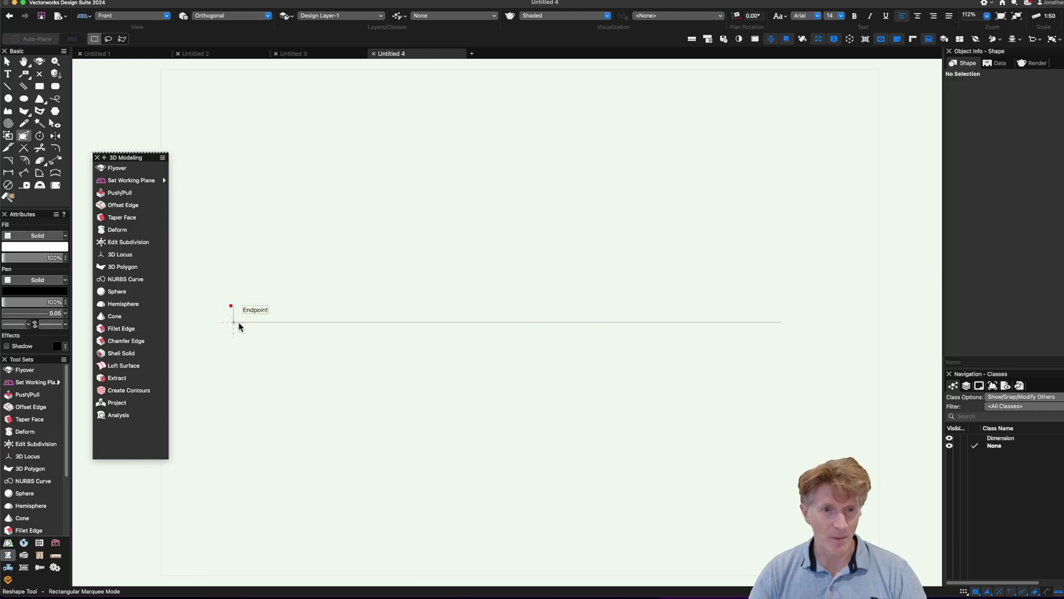
{"action": "key", "text": "x"}
{"action": "left_click_drag", "start_coordinate": [238, 321], "coordinate": [236, 266]}
{"action": "key", "text": "Tab"}
{"action": "type", "text": "3000"}
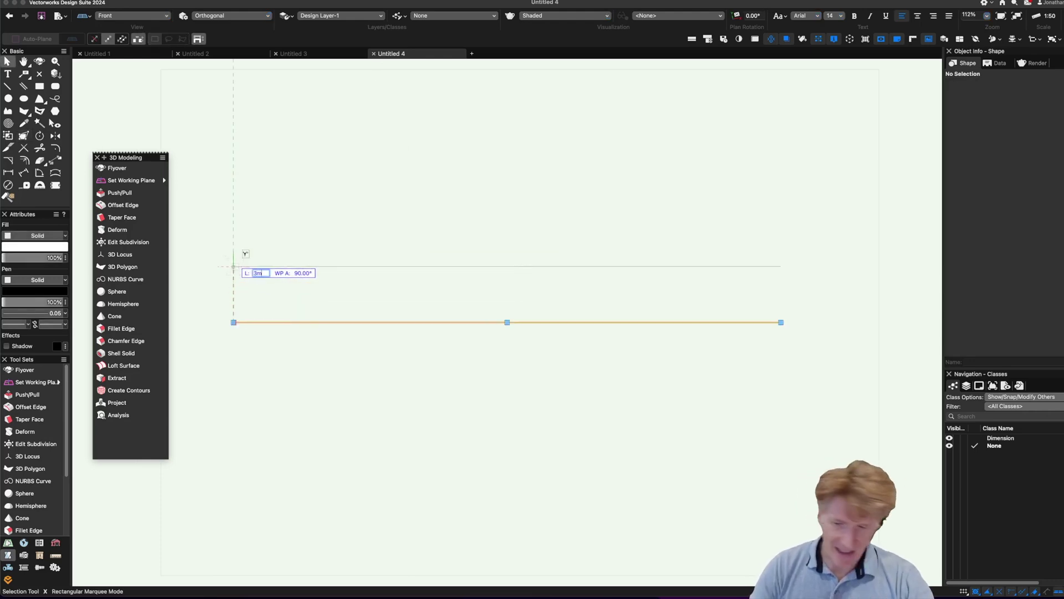
{"action": "key", "text": "Tab"}
{"action": "left_click_drag", "start_coordinate": [235, 266], "coordinate": [240, 214]}
{"action": "key", "text": "3"}
{"action": "scroll", "coordinate": [447, 401], "scroll_direction": "down", "scroll_amount": 2}
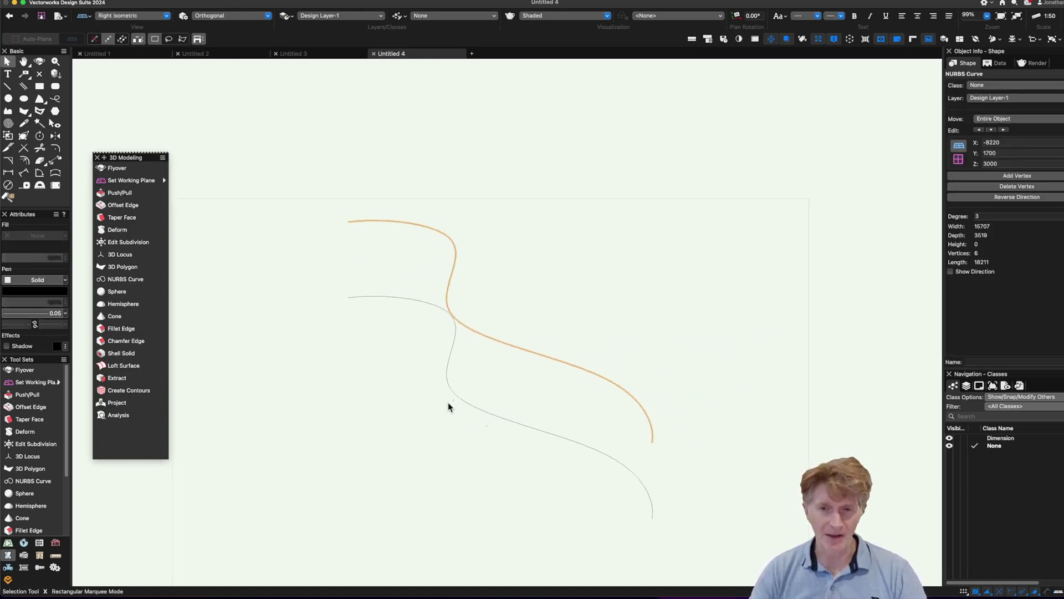
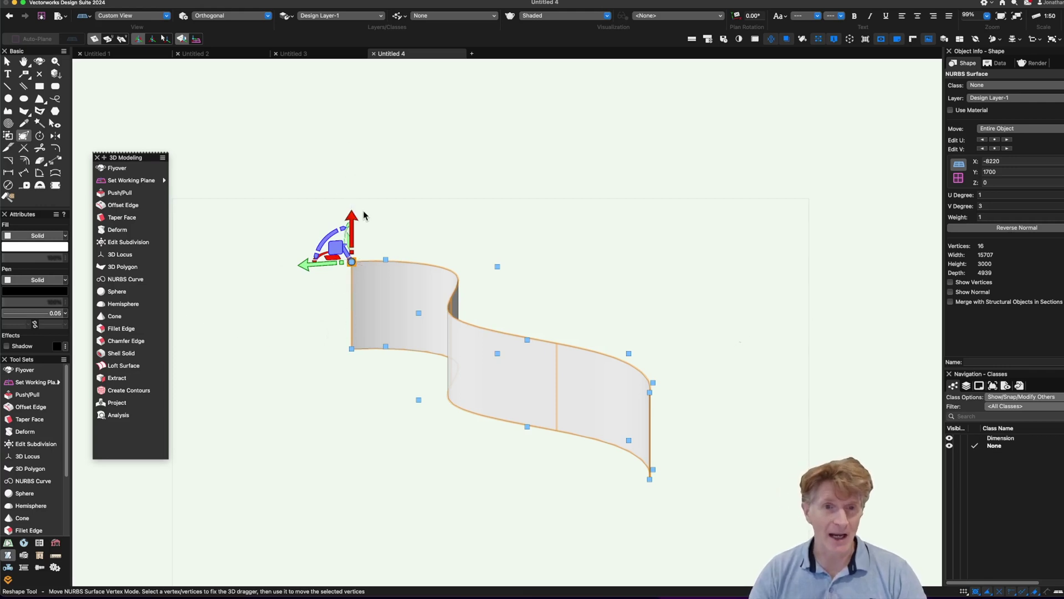
Raise the surface's upper start corner vertex by about 950 mm and lower the upper corner vertex at its other end.
{"action": "left_click_drag", "start_coordinate": [349, 217], "coordinate": [352, 191]}
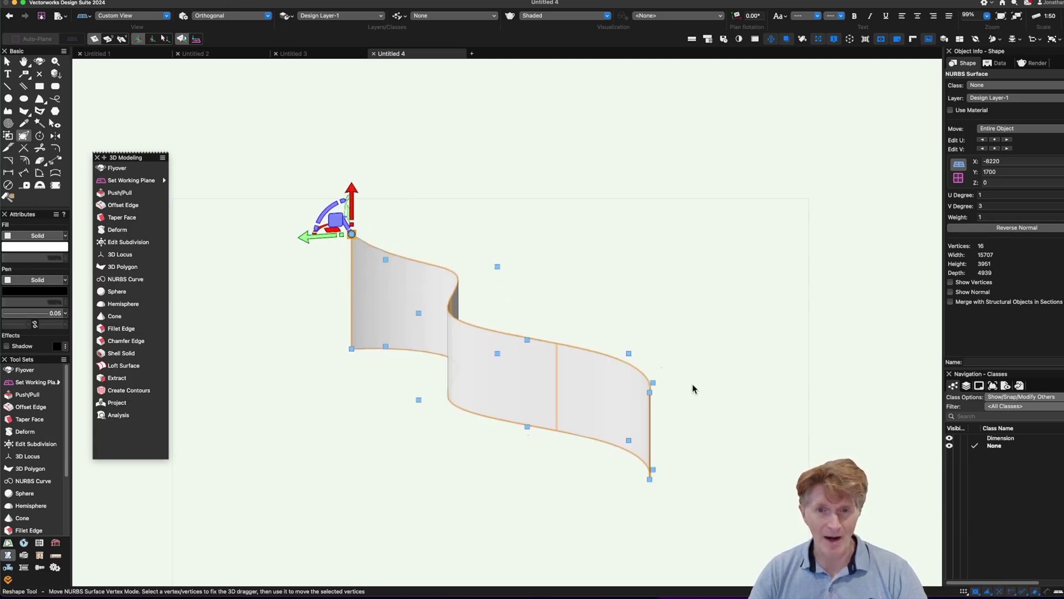
{"action": "key", "text": "KP_2"}
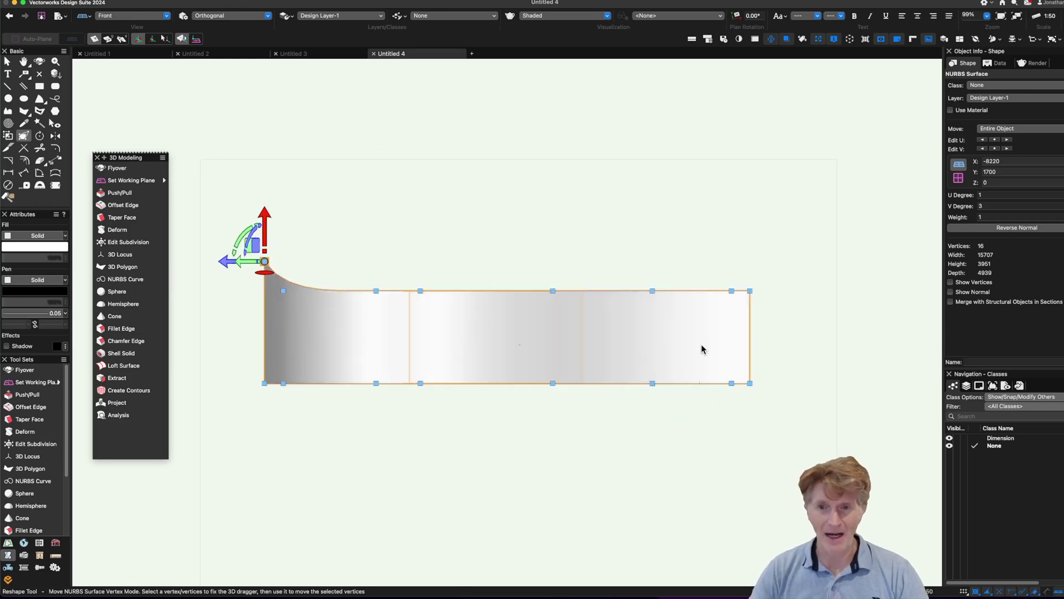
{"action": "left_click", "coordinate": [750, 290]}
{"action": "left_click_drag", "start_coordinate": [749, 241], "coordinate": [751, 268]}
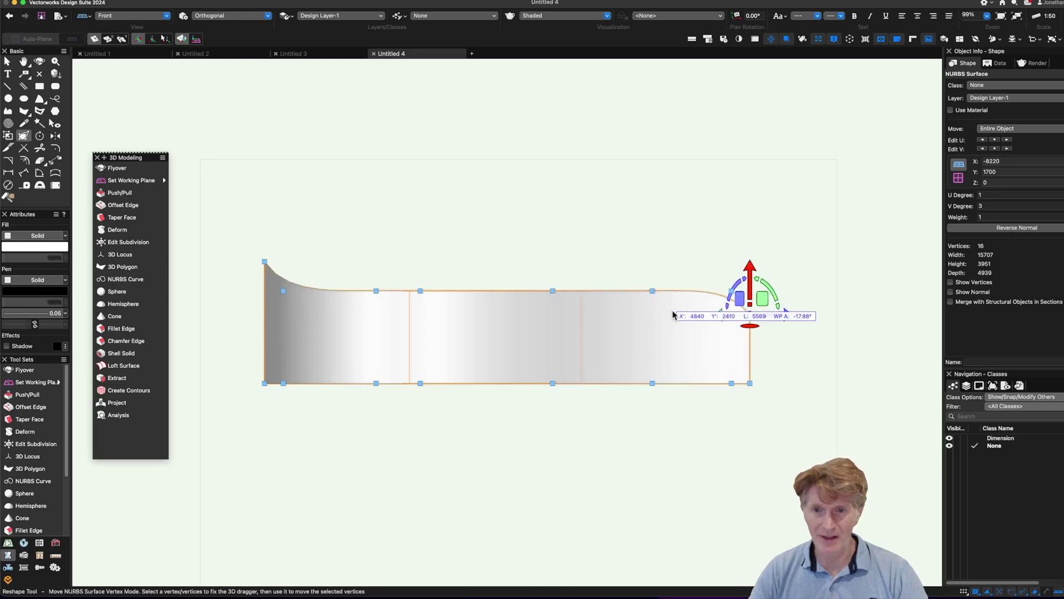
Lower the two top-edge vertices between the surface's middle and its far end, and return to the right isometric view.
{"action": "left_click", "coordinate": [553, 291]}
{"action": "left_click_drag", "start_coordinate": [557, 252], "coordinate": [546, 284]}
{"action": "key", "text": "KP_3"}
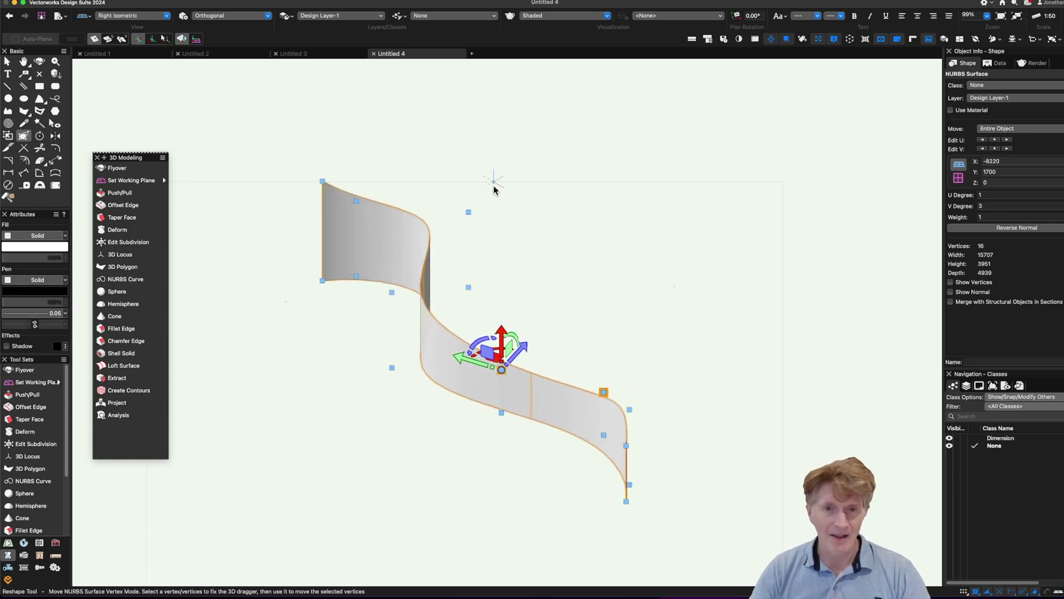
Move the upper control vertex outside the surface's first bend by -1000 mm along the dragger's blue axis.
{"action": "left_click", "coordinate": [477, 207]}
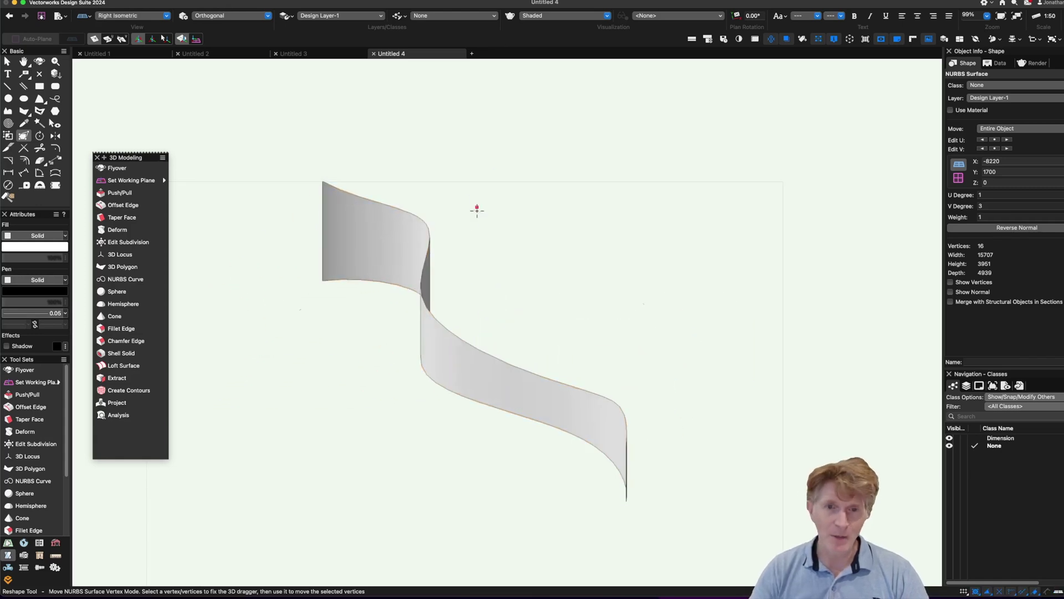
{"action": "left_click", "coordinate": [431, 245]}
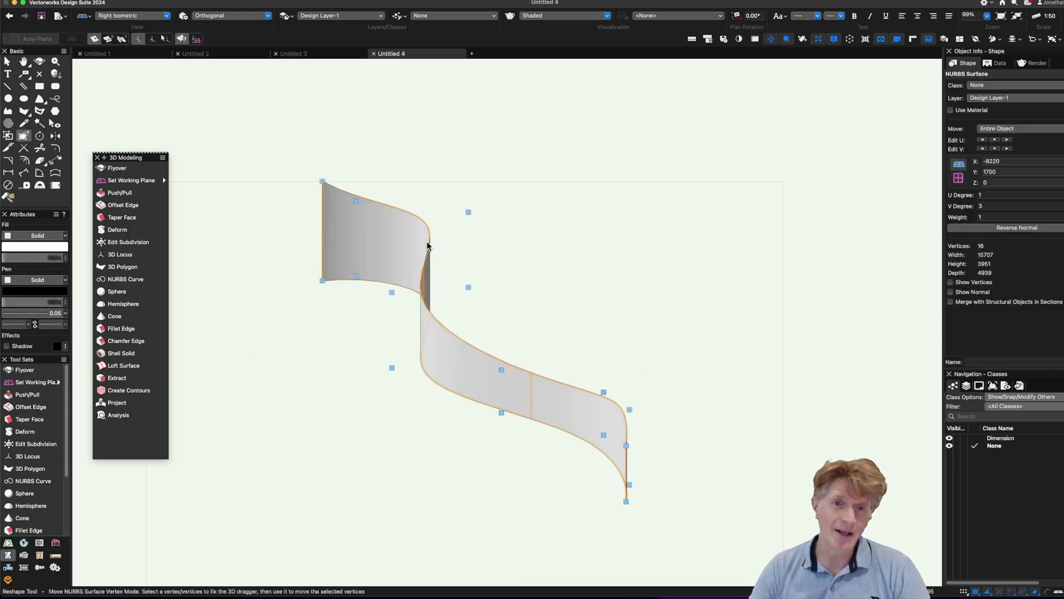
{"action": "left_click", "coordinate": [467, 213]}
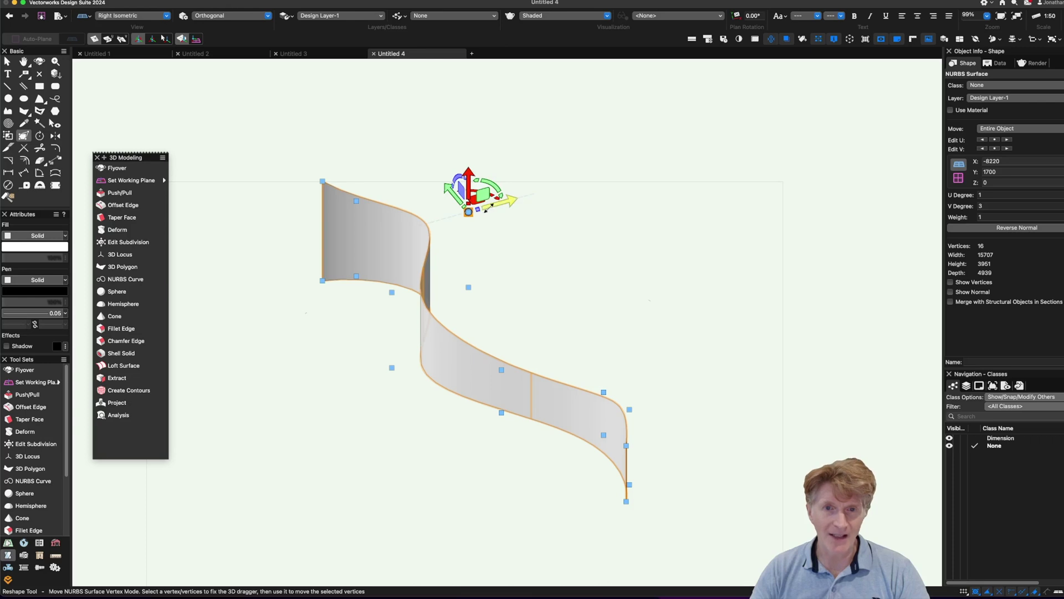
{"action": "left_click_drag", "start_coordinate": [508, 204], "coordinate": [486, 215]}
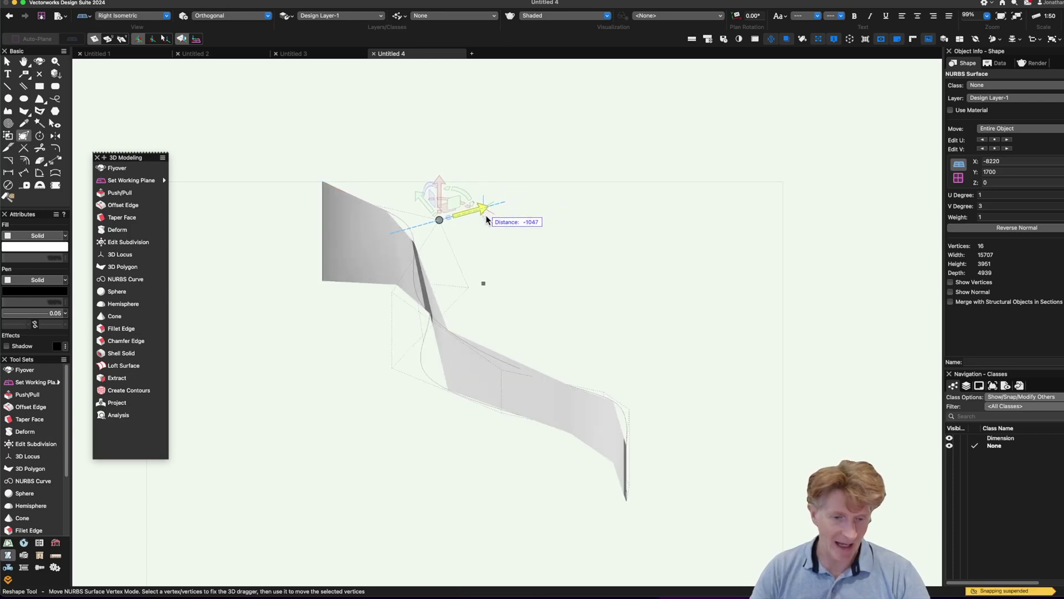
{"action": "key", "text": "Tab"}
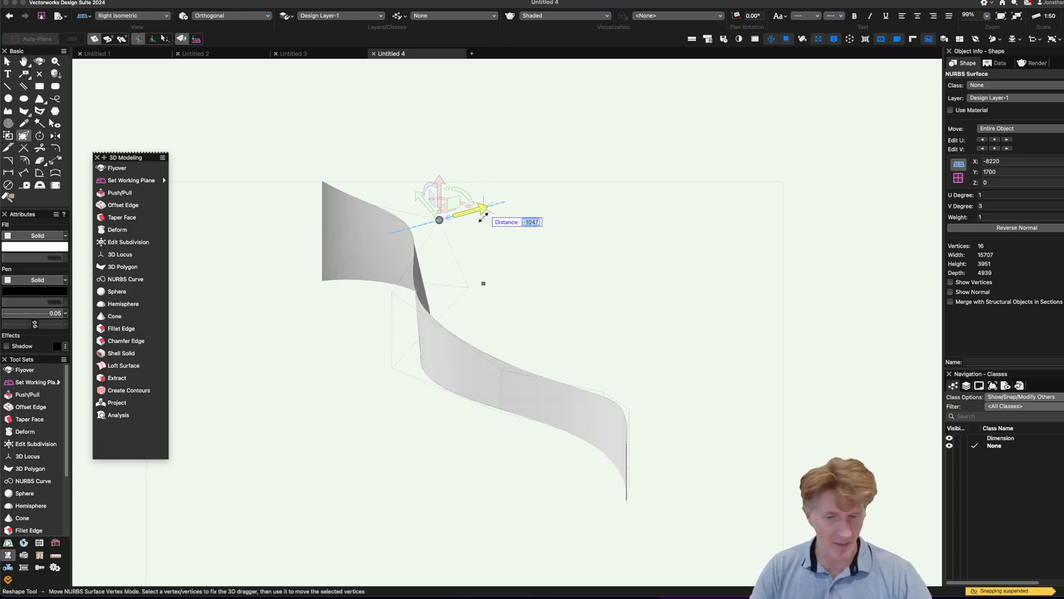
{"action": "type", "text": "-1000"}
{"action": "key", "text": "Tab"}
{"action": "key", "text": "Return"}
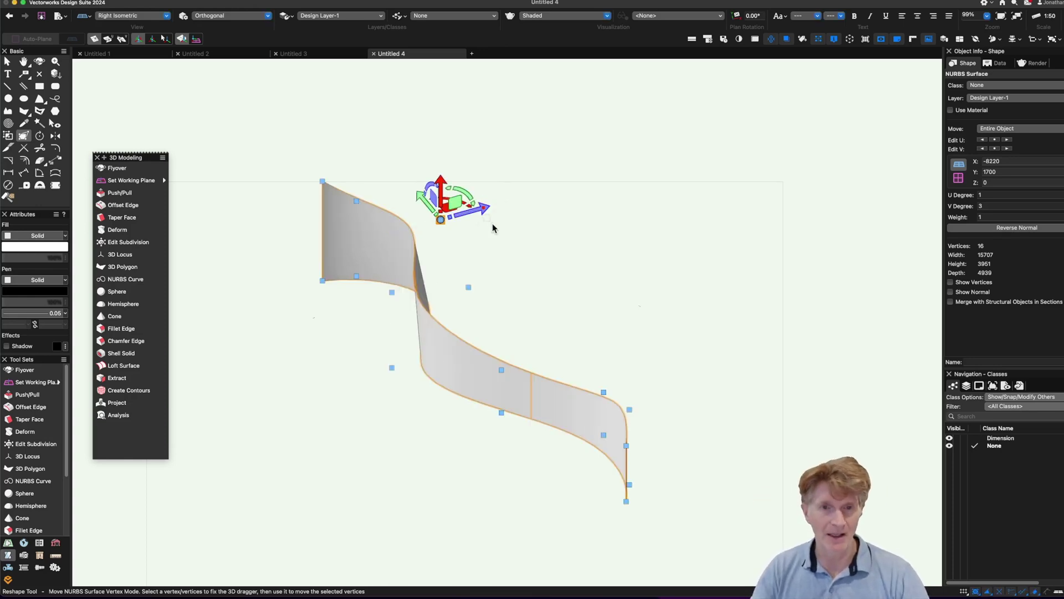
Move the middle control vertex of the surface's top edge by 1000 mm along the dragger's blue axis.
{"action": "left_click", "coordinate": [502, 369]}
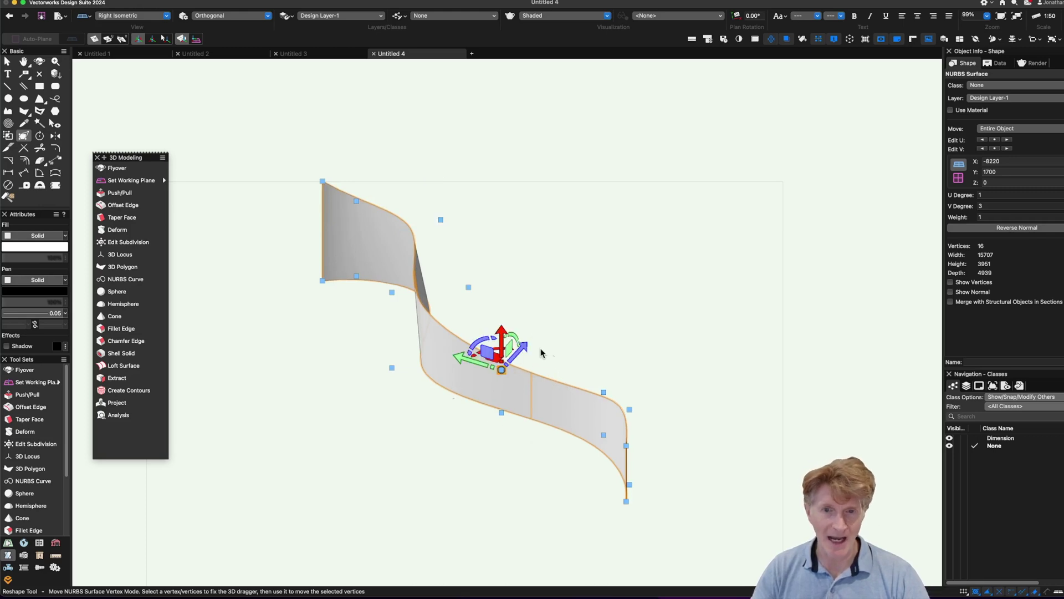
{"action": "left_click_drag", "start_coordinate": [522, 347], "coordinate": [538, 335]}
{"action": "type", "text": "1000"}
{"action": "key", "text": "Return"}
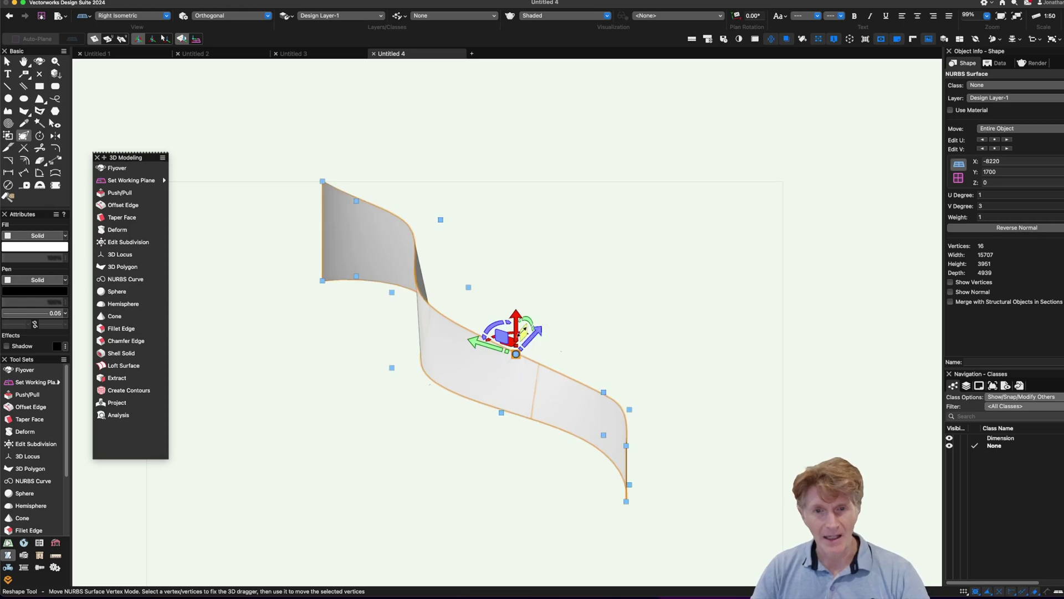
Select the middle control vertex of the surface's top edge and relocate its 3D dragger to a detached point just above the vertex.
{"action": "key", "text": "shift+c"}
{"action": "left_click_drag", "start_coordinate": [658, 323], "coordinate": [608, 273]}
{"action": "key", "text": "F5"}
{"action": "key", "text": "x"}
{"action": "key", "text": "KP_3"}
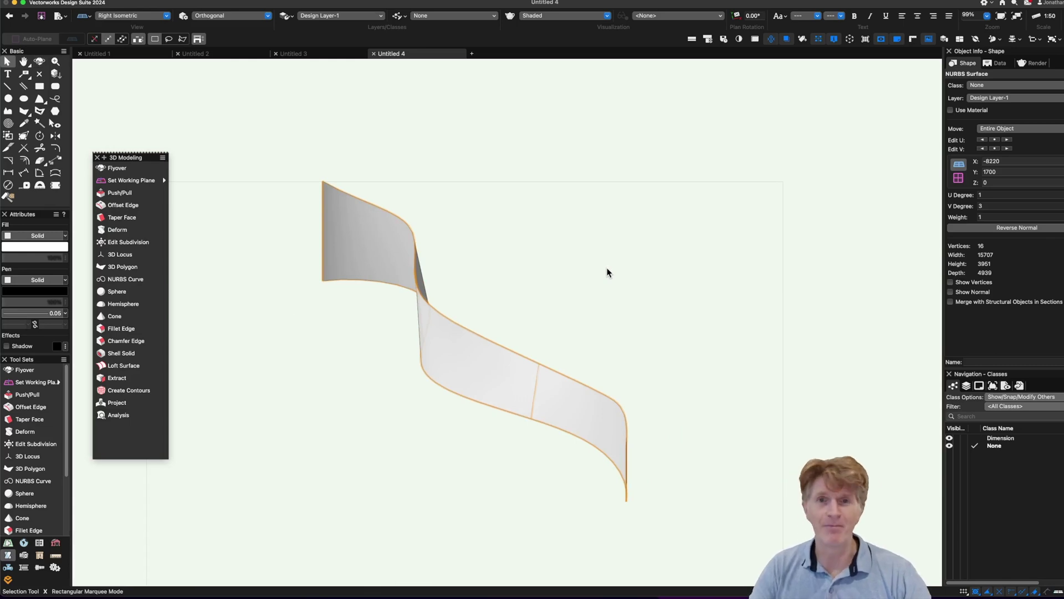
{"action": "key", "text": "shift+r"}
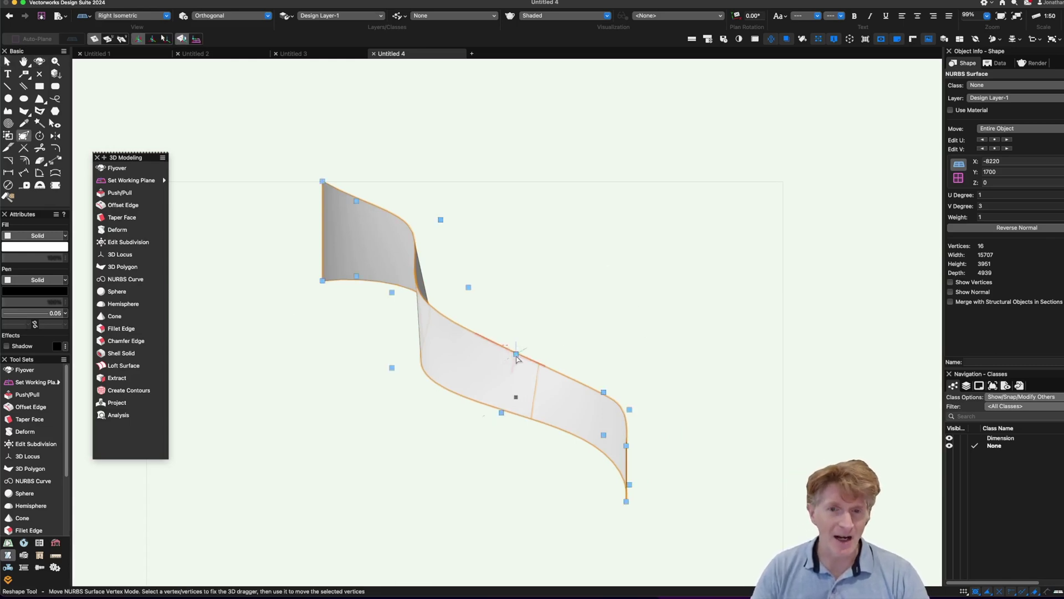
{"action": "left_click", "coordinate": [516, 354]}
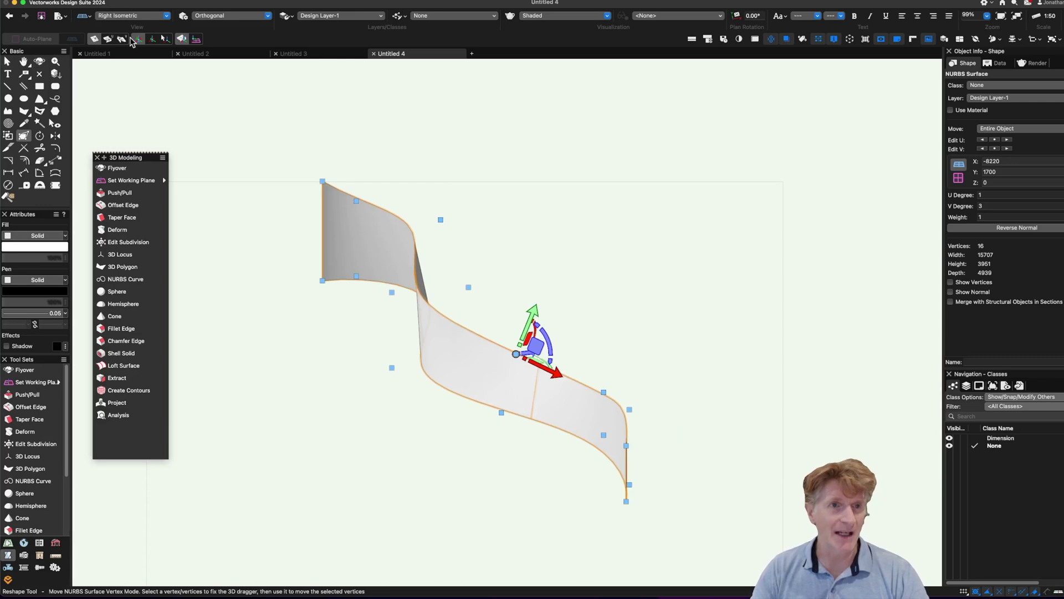
{"action": "left_click", "coordinate": [154, 39]}
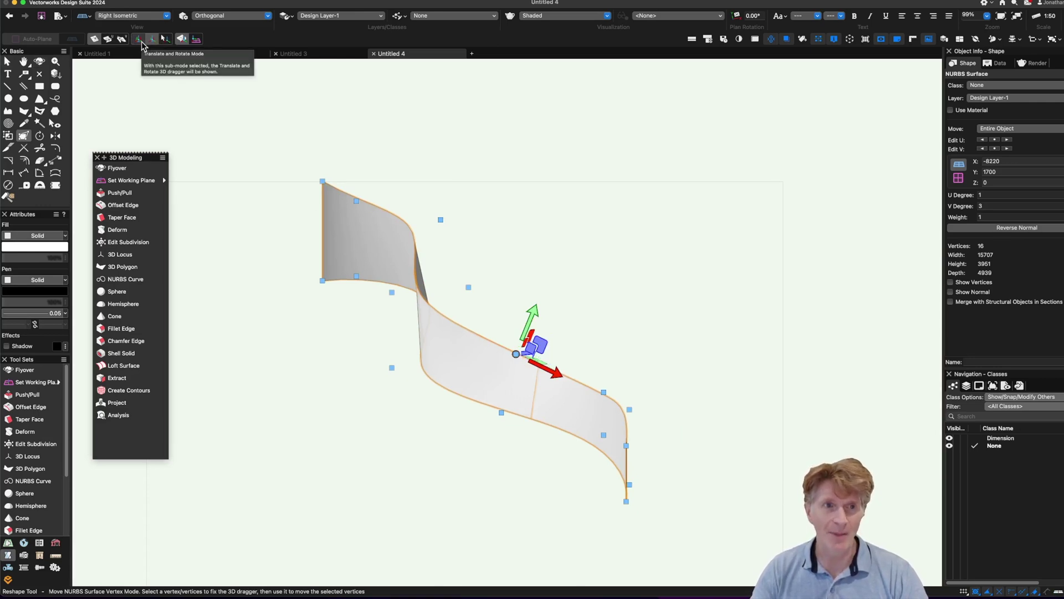
{"action": "left_click", "coordinate": [165, 40]}
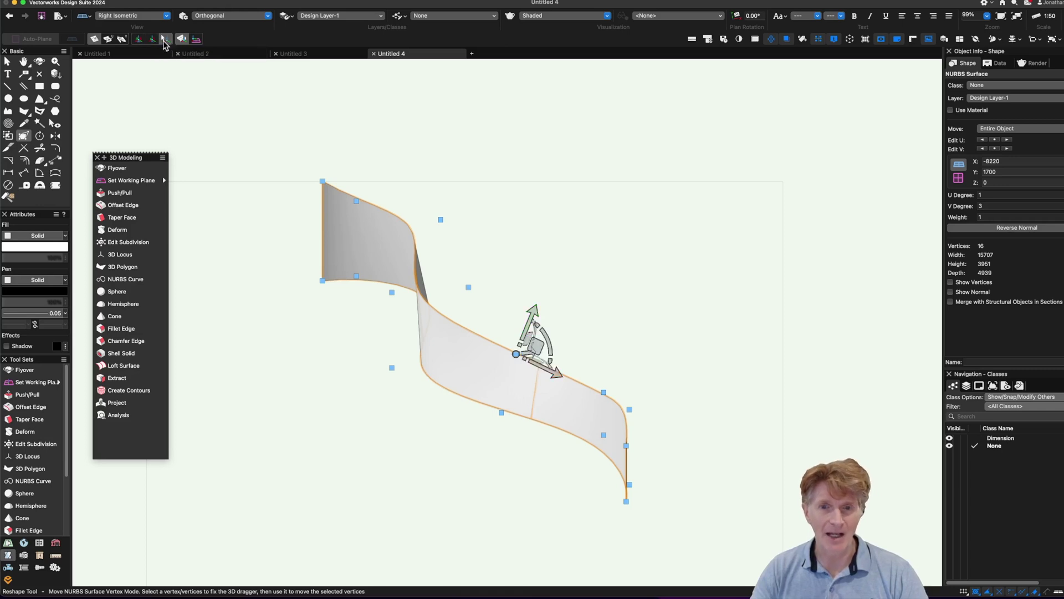
{"action": "mouse_move", "coordinate": [535, 310]}
{"action": "left_mouse_down"}
{"action": "mouse_move", "coordinate": [541, 300]}
{"action": "mouse_move", "coordinate": [541, 321]}
{"action": "left_mouse_up"}
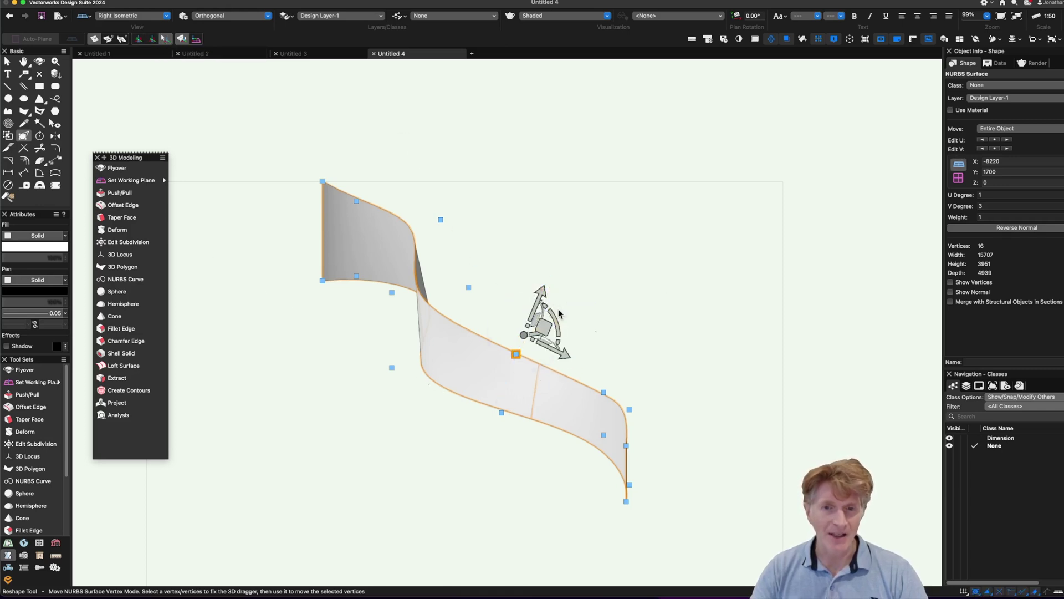
Rotate the middle top-edge vertex counterclockwise around the detached dragger's origin along its blue arc, raising that part of the edge.
{"action": "left_click", "coordinate": [139, 40]}
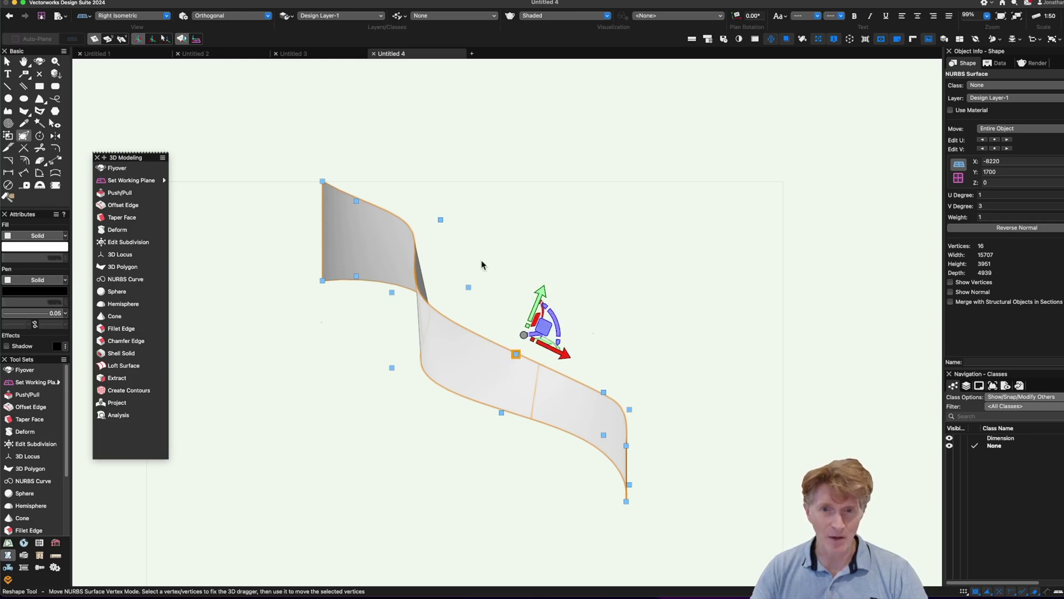
{"action": "left_click_drag", "start_coordinate": [552, 317], "coordinate": [526, 253]}
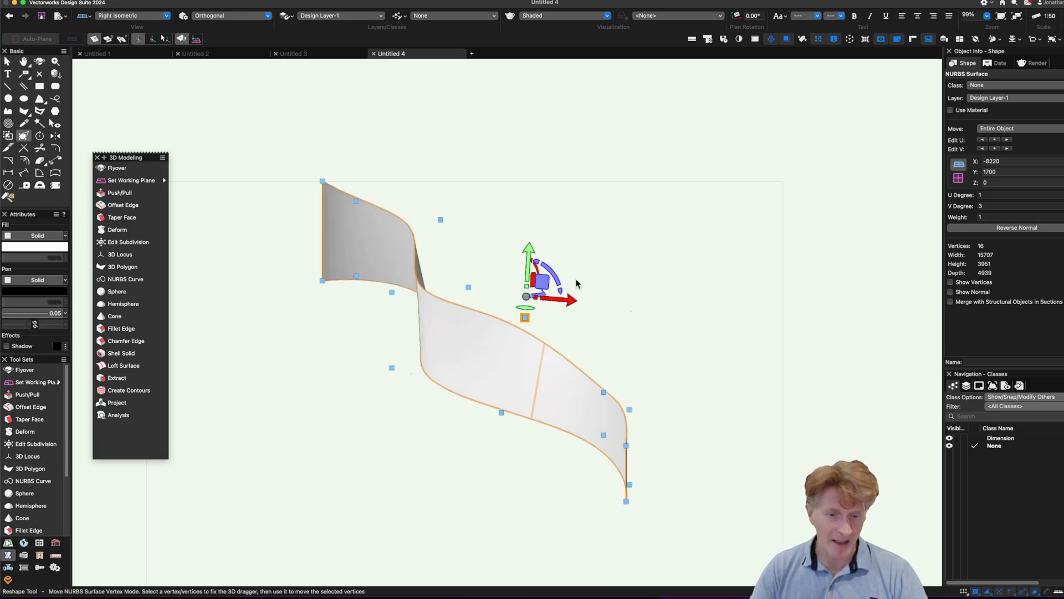
{"action": "key", "text": "shift+c"}
{"action": "mouse_move", "coordinate": [608, 330]}
{"action": "left_mouse_down"}
{"action": "mouse_move", "coordinate": [508, 285]}
{"action": "mouse_move", "coordinate": [498, 249]}
{"action": "mouse_move", "coordinate": [543, 228]}
{"action": "mouse_move", "coordinate": [580, 242]}
{"action": "mouse_move", "coordinate": [584, 314]}
{"action": "mouse_move", "coordinate": [553, 313]}
{"action": "mouse_move", "coordinate": [609, 314]}
{"action": "left_mouse_up"}
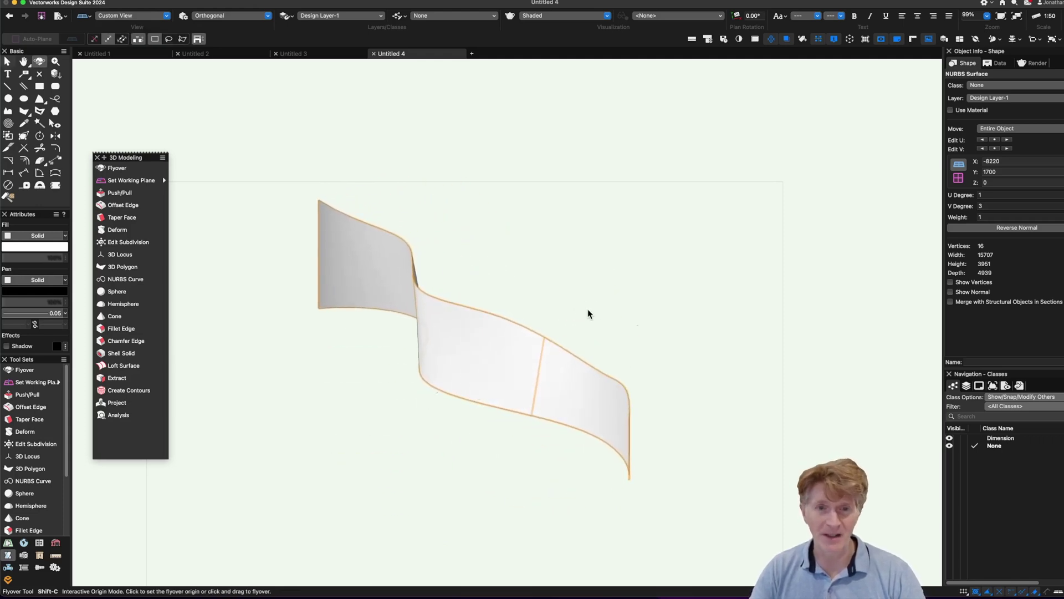
{"action": "key", "text": "x"}
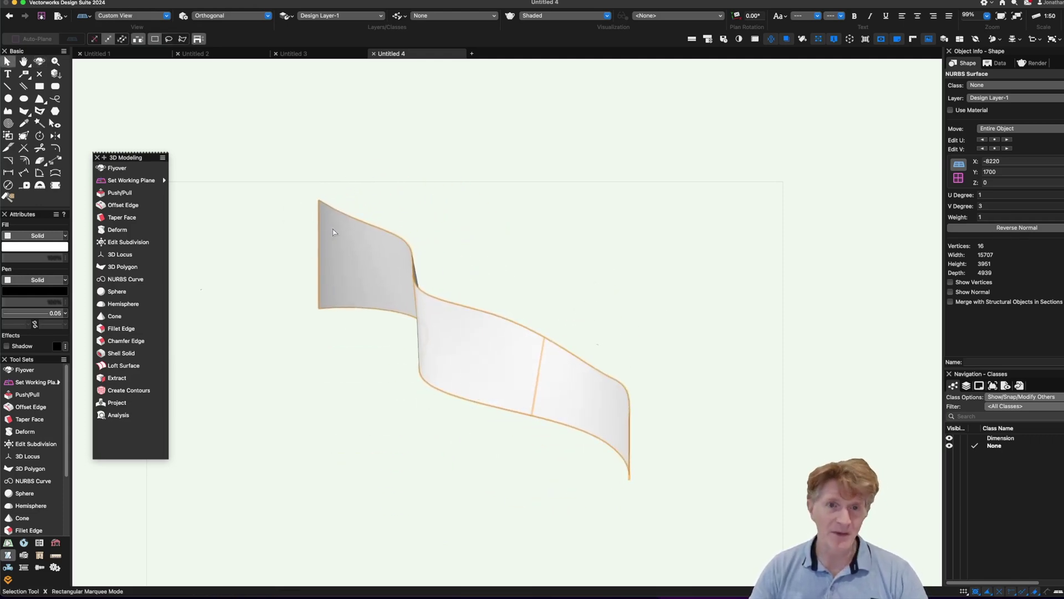
{"action": "key", "text": "shift+r"}
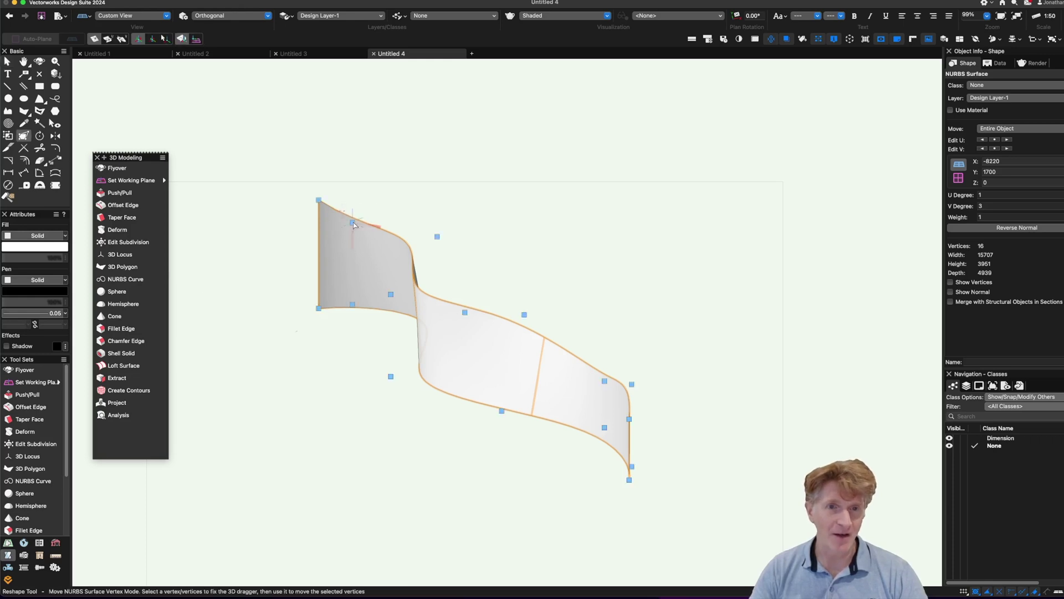
{"action": "left_click", "coordinate": [353, 222]}
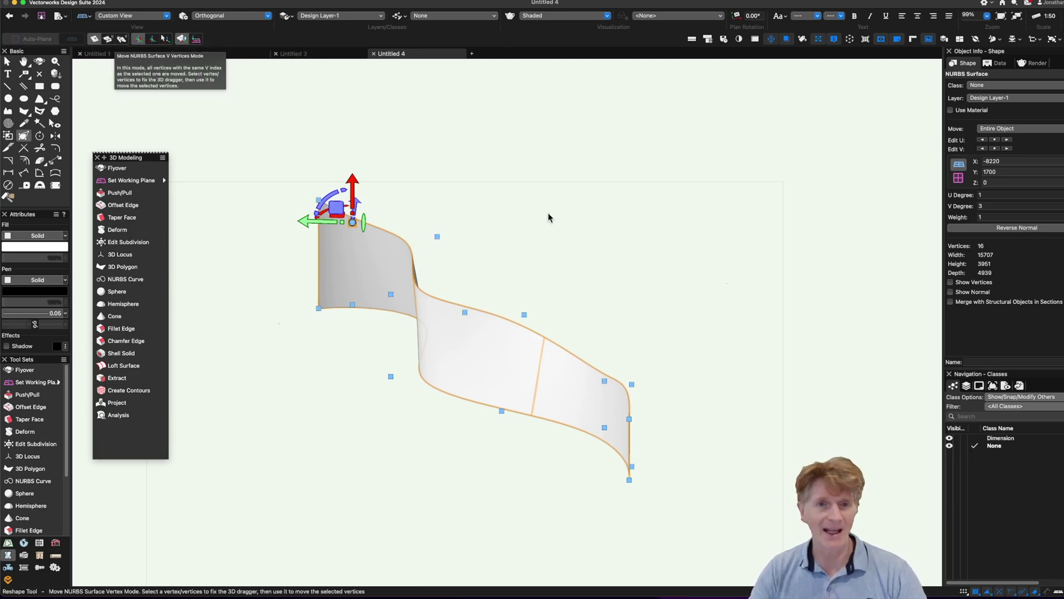
{"action": "key", "text": "x"}
{"action": "key", "text": "x"}
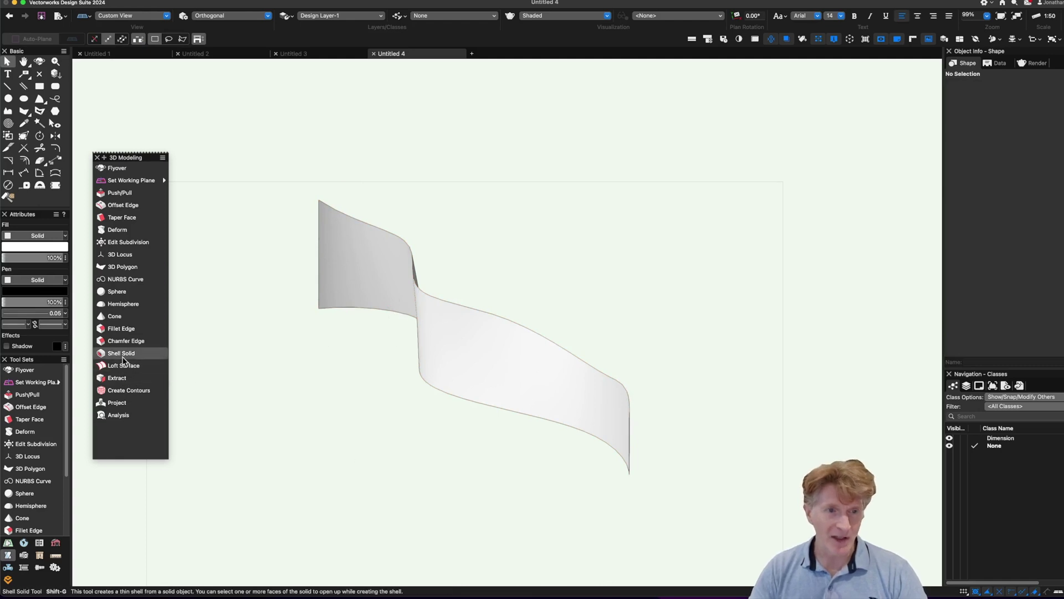
Shell the NURBS surface into a solid curved wall with a thickness of 300.
{"action": "left_click", "coordinate": [122, 354]}
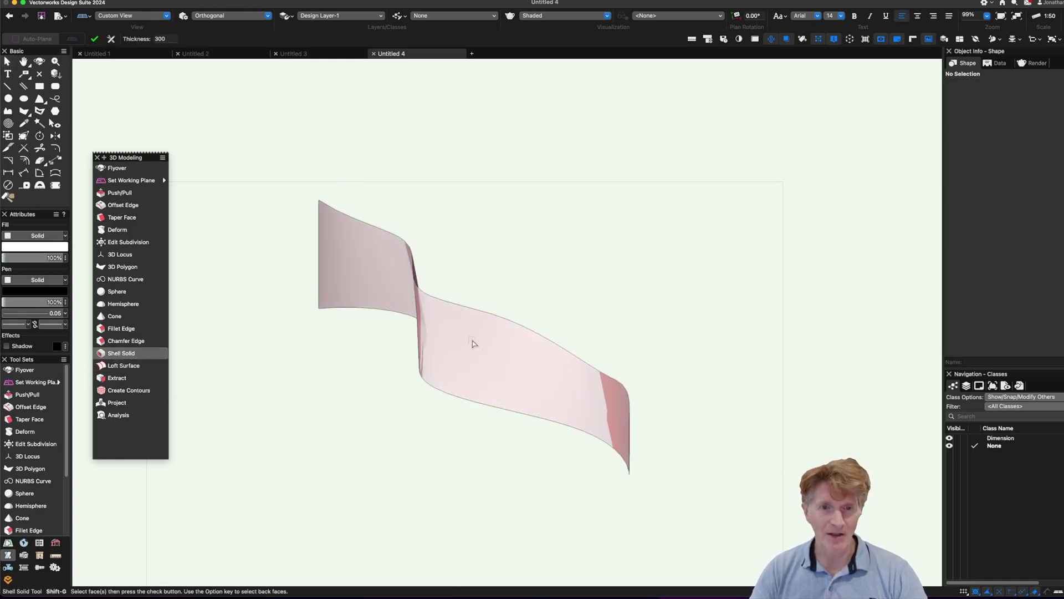
{"action": "left_click", "coordinate": [538, 374]}
{"action": "key", "text": "3"}
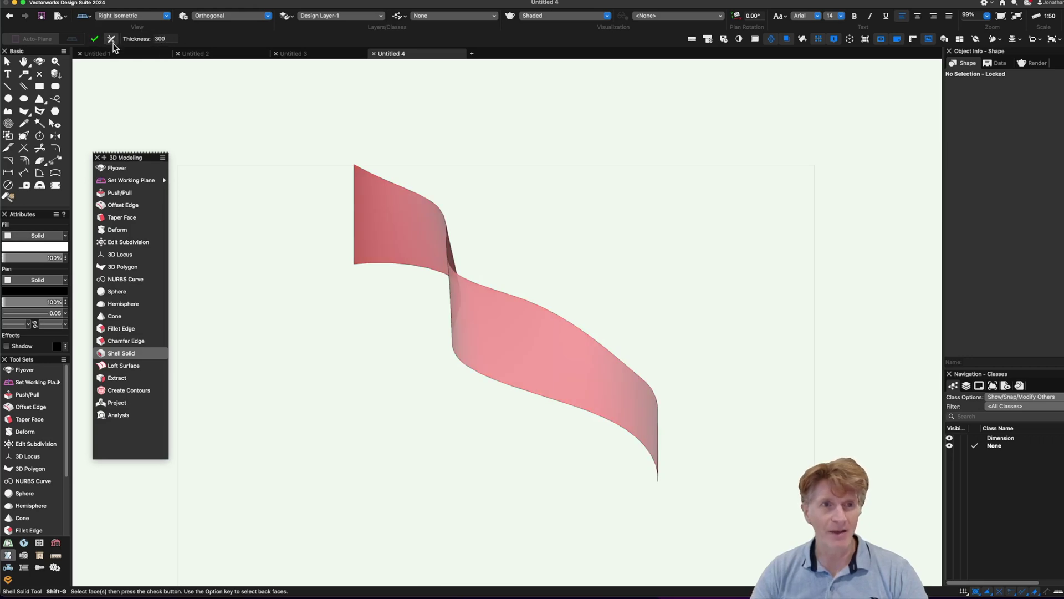
{"action": "left_click", "coordinate": [95, 40]}
{"action": "key", "text": "shift+c"}
{"action": "mouse_move", "coordinate": [595, 337]}
{"action": "left_mouse_down"}
{"action": "mouse_move", "coordinate": [708, 421]}
{"action": "mouse_move", "coordinate": [604, 347]}
{"action": "mouse_move", "coordinate": [596, 327]}
{"action": "mouse_move", "coordinate": [676, 317]}
{"action": "mouse_move", "coordinate": [637, 387]}
{"action": "mouse_move", "coordinate": [549, 411]}
{"action": "mouse_move", "coordinate": [736, 389]}
{"action": "mouse_move", "coordinate": [717, 405]}
{"action": "mouse_move", "coordinate": [725, 418]}
{"action": "left_mouse_up"}
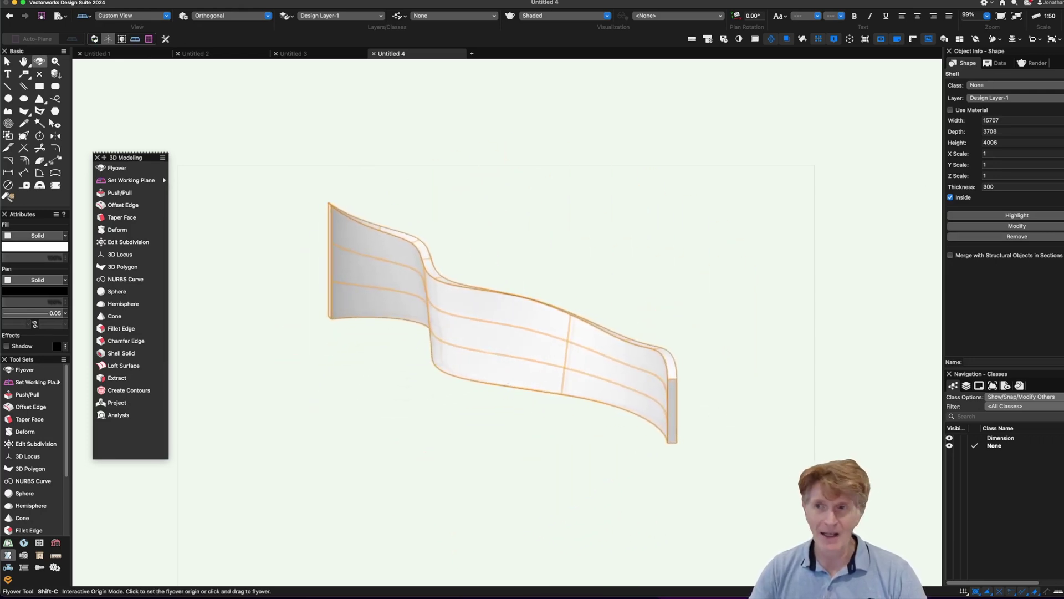
Open the Resource Manager and search all libraries for "concrete" within Renderworks Textures.
{"action": "key", "text": "super+r"}
{"action": "left_click", "coordinate": [631, 165]}
{"action": "type", "text": "concrete"}
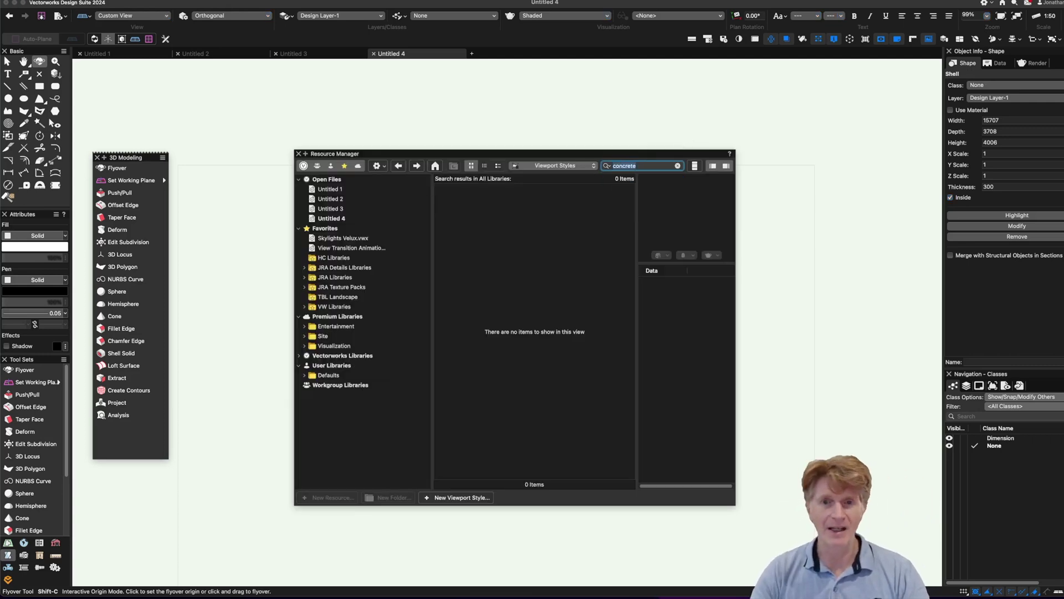
{"action": "left_click", "coordinate": [576, 166]}
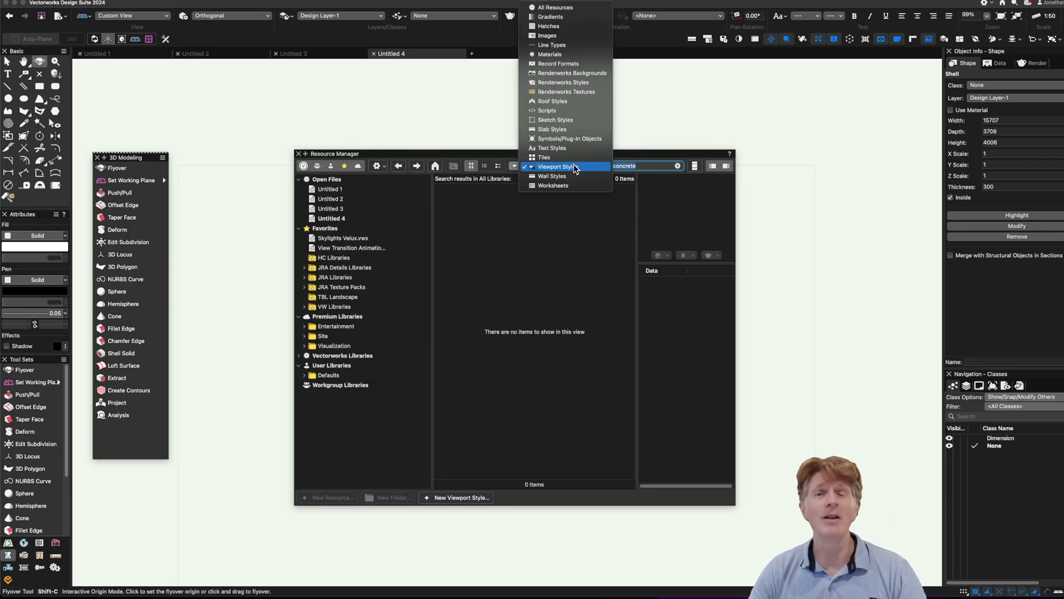
{"action": "left_click", "coordinate": [580, 90]}
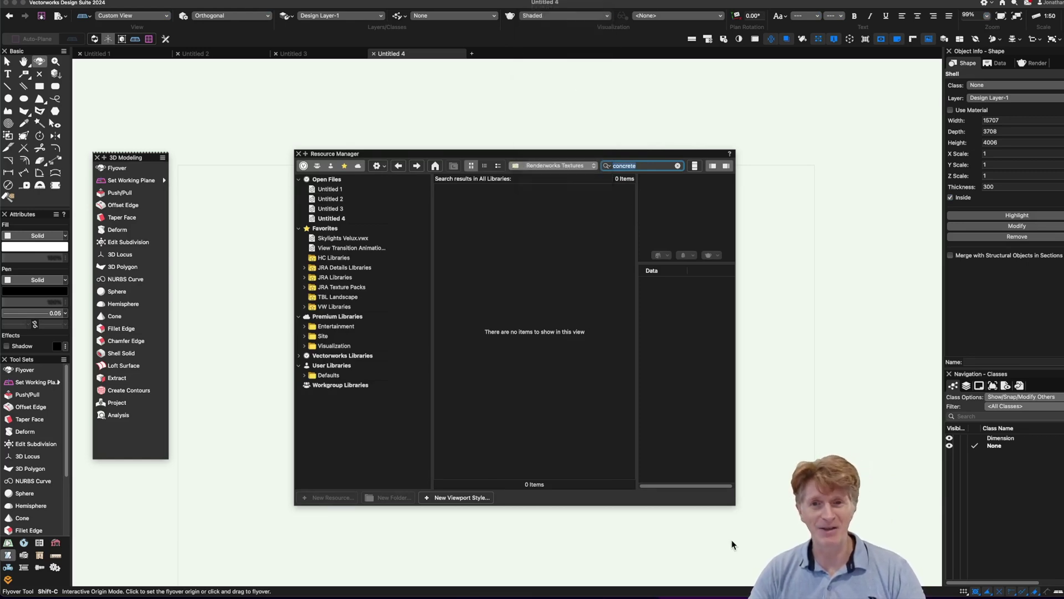
Enlarge the Resource Manager and its preview area, and preview the Concrete (Arroway Concrete 034) Exposed- Horz texture.
{"action": "left_click_drag", "start_coordinate": [734, 504], "coordinate": [922, 544]}
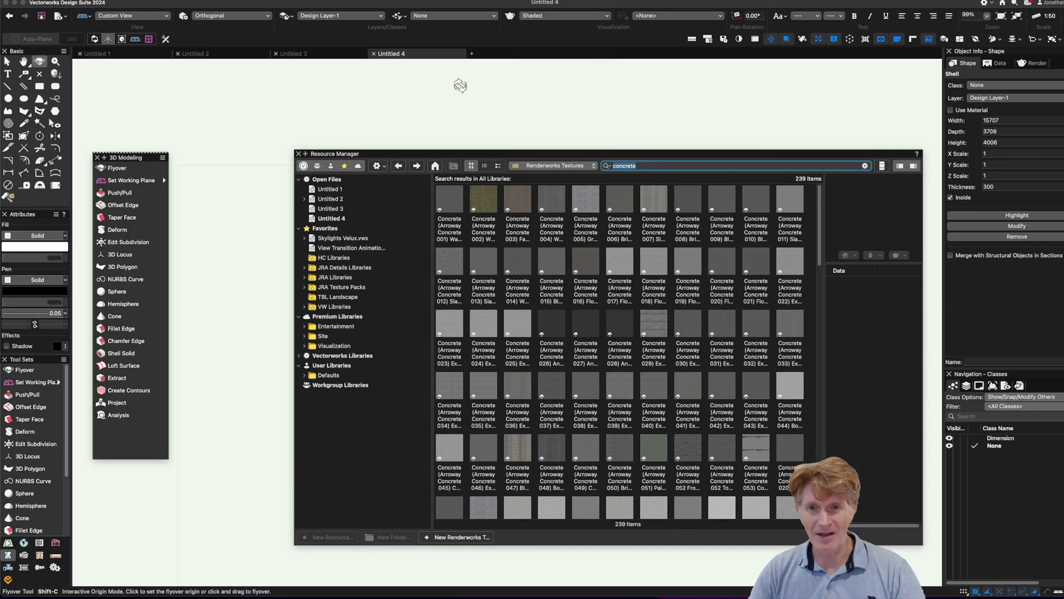
{"action": "left_click_drag", "start_coordinate": [460, 152], "coordinate": [445, 76]}
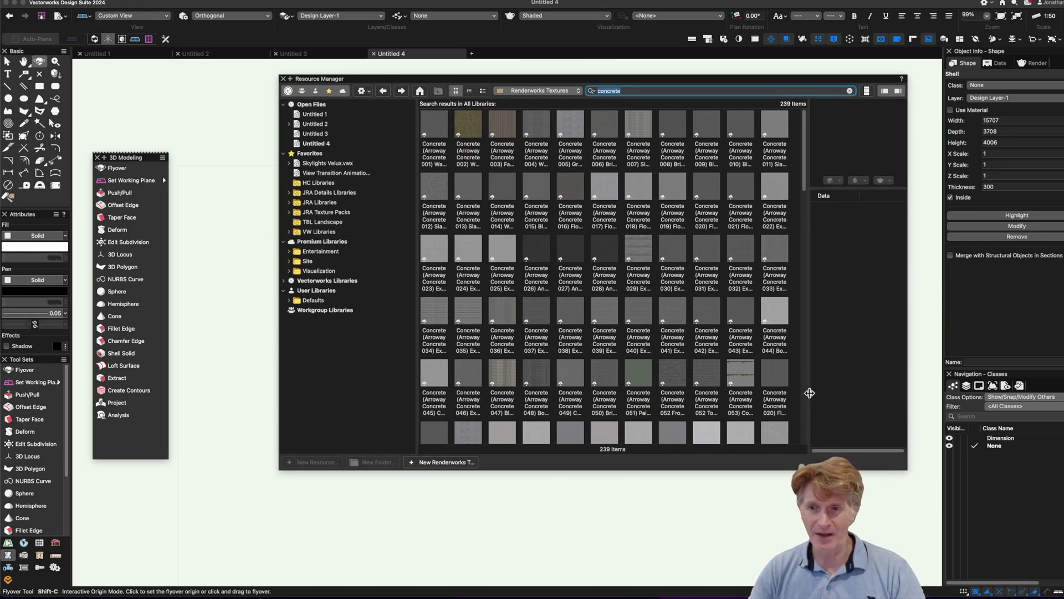
{"action": "left_click_drag", "start_coordinate": [806, 390], "coordinate": [739, 387]}
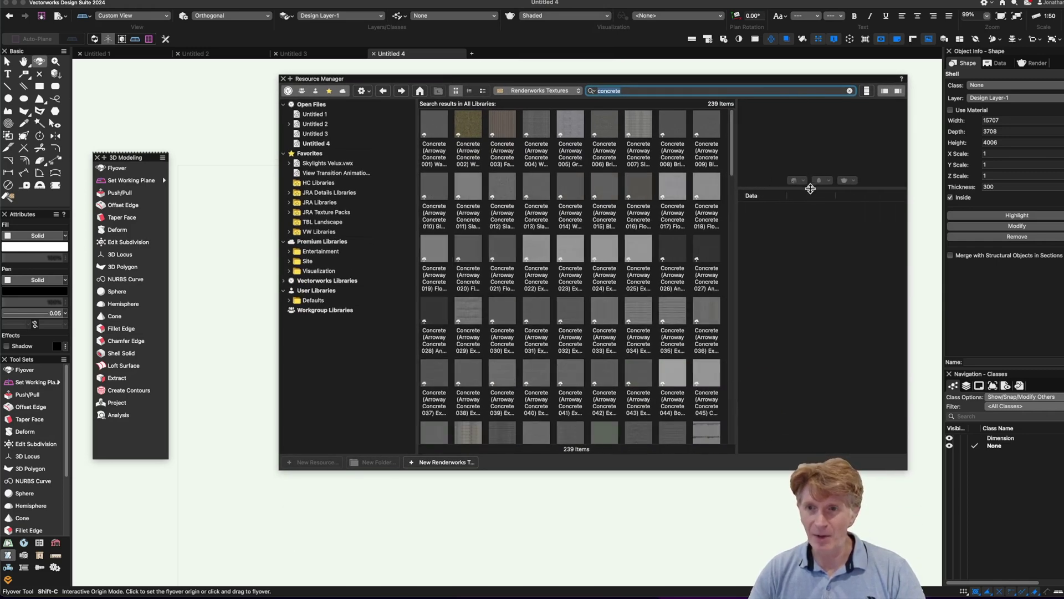
{"action": "left_click_drag", "start_coordinate": [819, 187], "coordinate": [742, 332]}
{"action": "left_click", "coordinate": [637, 313]}
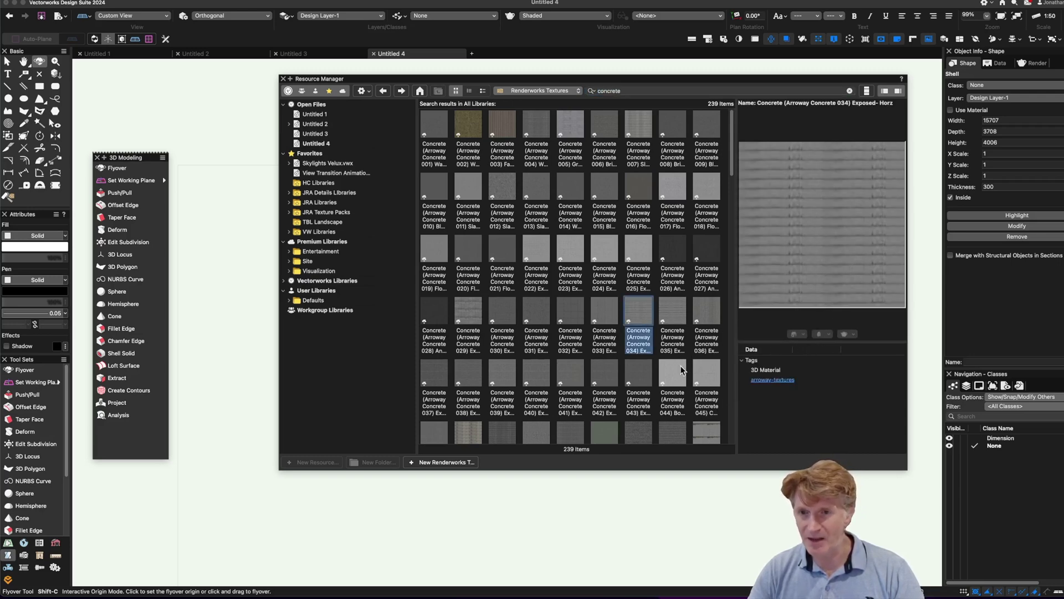
{"action": "left_click_drag", "start_coordinate": [738, 347], "coordinate": [692, 348]}
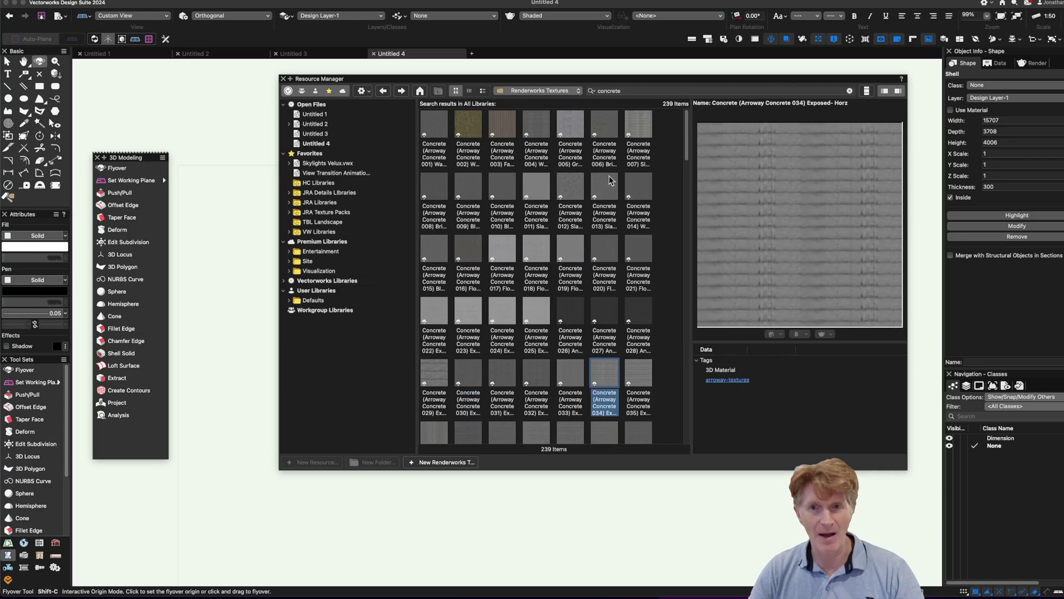
Apply the Concrete (Arroway Concrete 005) Grooves texture to the curved wall shell, preserving folder hierarchy on import, and close the Resource Manager.
{"action": "left_click", "coordinate": [577, 121]}
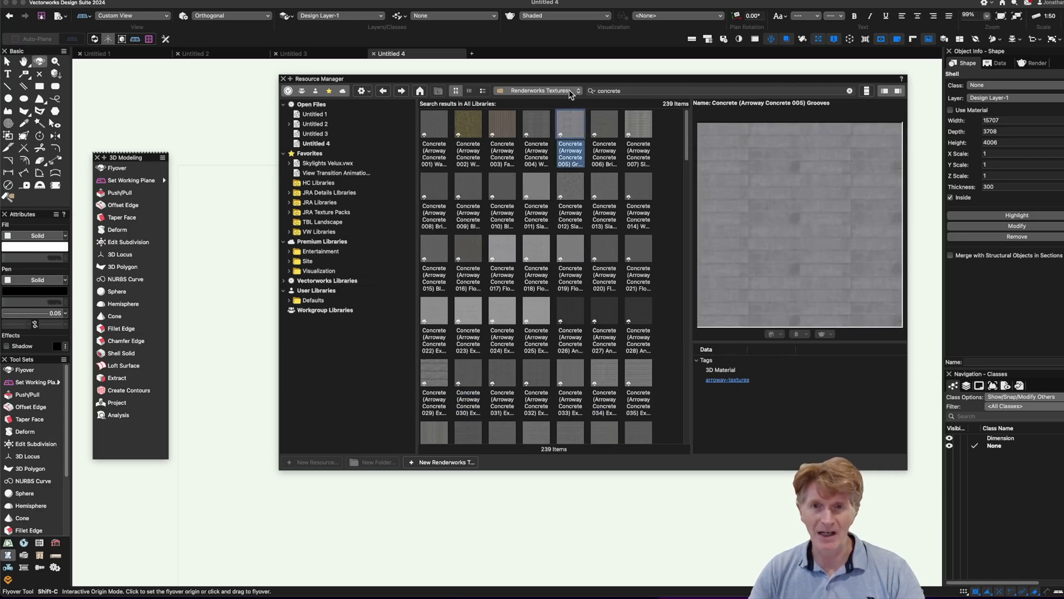
{"action": "left_click_drag", "start_coordinate": [557, 77], "coordinate": [810, 102]}
{"action": "left_click_drag", "start_coordinate": [821, 157], "coordinate": [471, 353]}
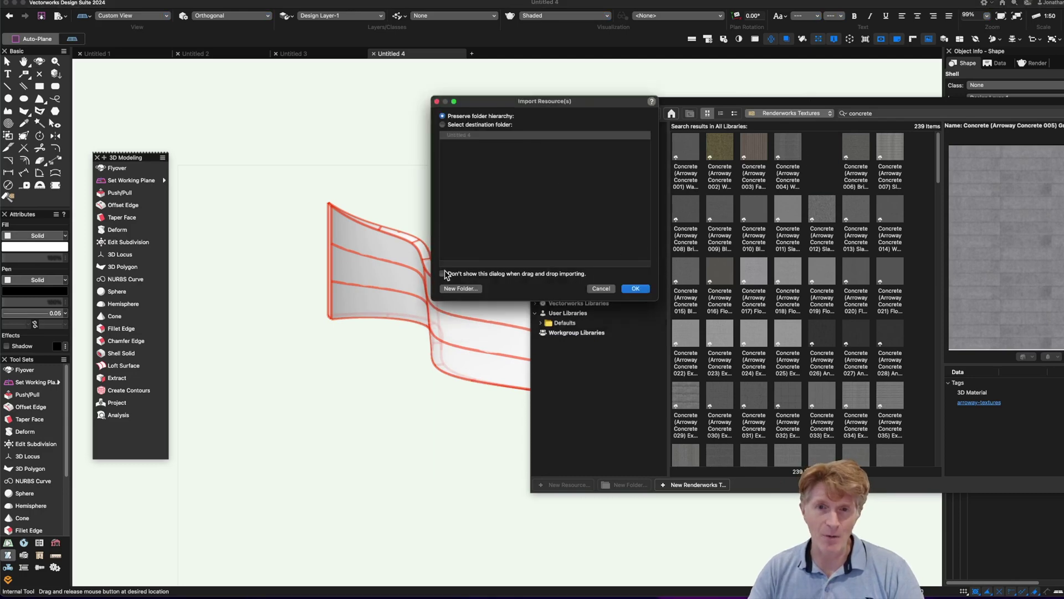
{"action": "left_click", "coordinate": [636, 289]}
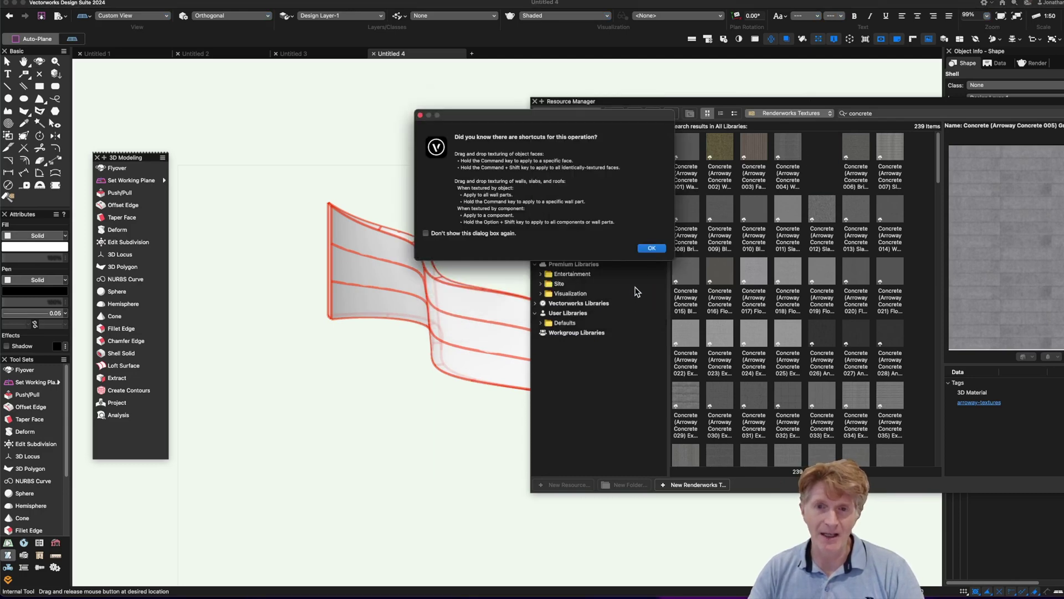
{"action": "left_click", "coordinate": [652, 248]}
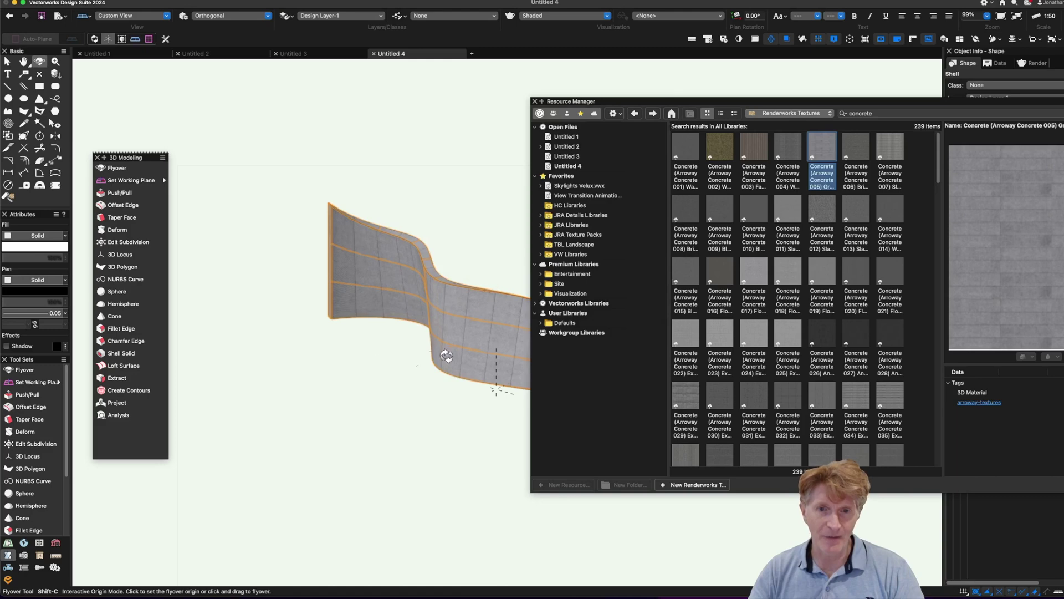
{"action": "scroll", "coordinate": [447, 355], "scroll_direction": "up", "scroll_amount": 3}
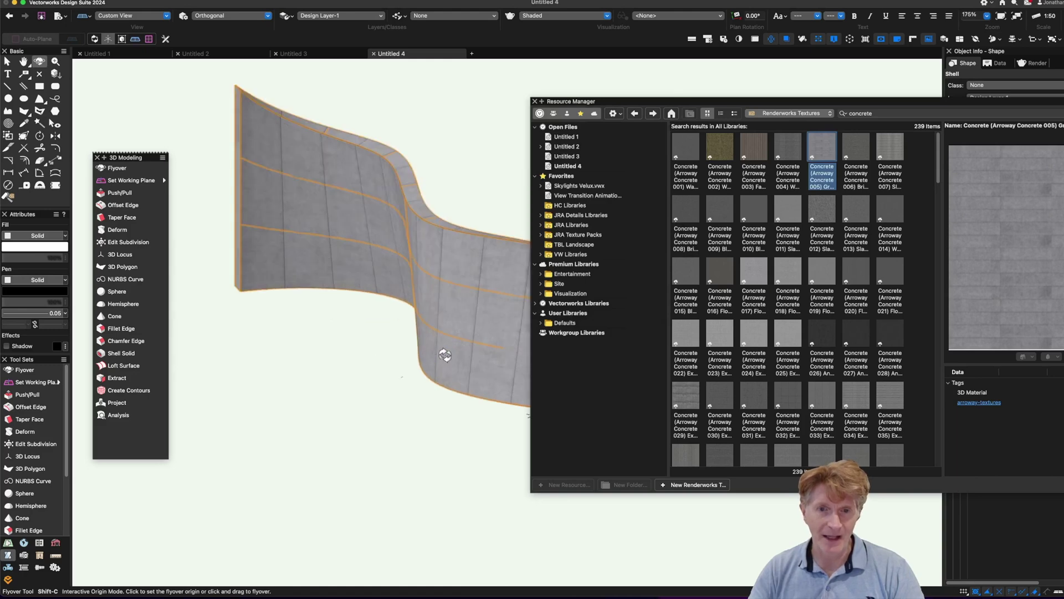
{"action": "left_click", "coordinate": [534, 101]}
{"action": "key", "text": "x"}
{"action": "key", "text": "x"}
{"action": "scroll", "coordinate": [432, 270], "scroll_direction": "down", "scroll_amount": 3}
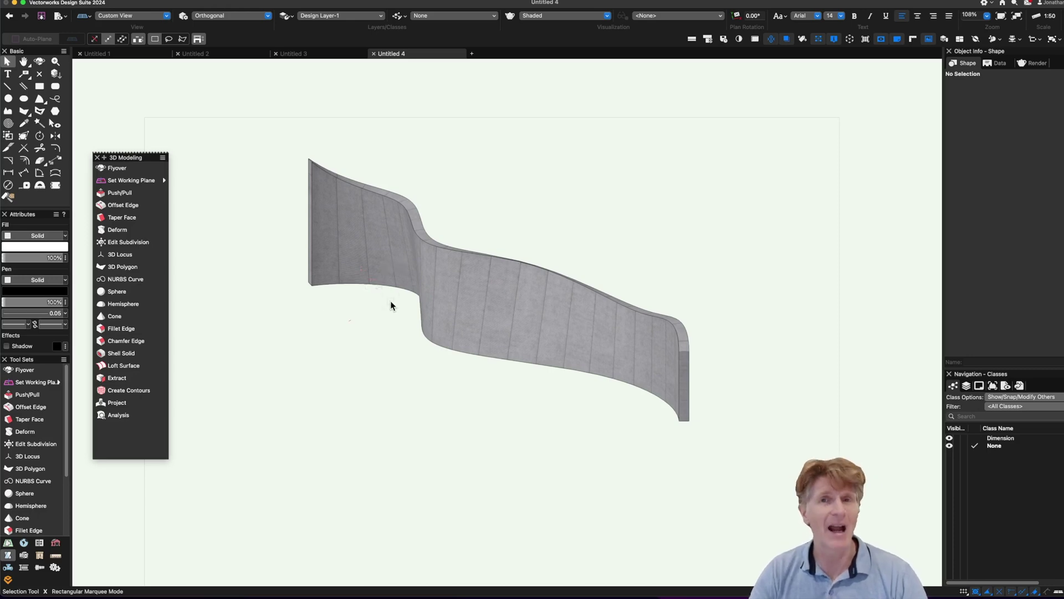
Extract the wall's large front face as a surface, with the Create Planar Objects preference enabled.
{"action": "left_click", "coordinate": [114, 380]}
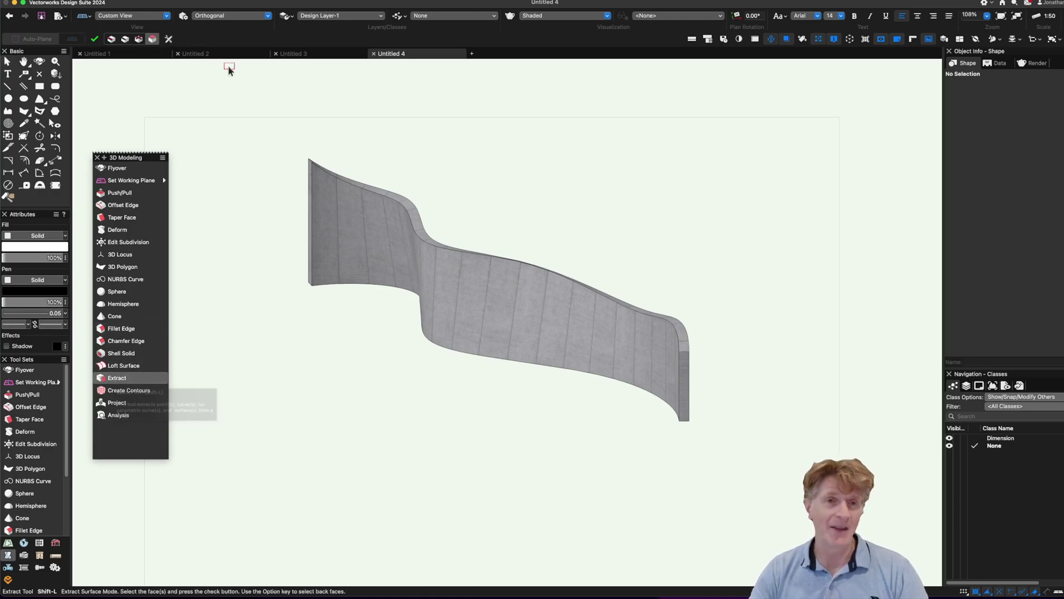
{"action": "left_click", "coordinate": [169, 39]}
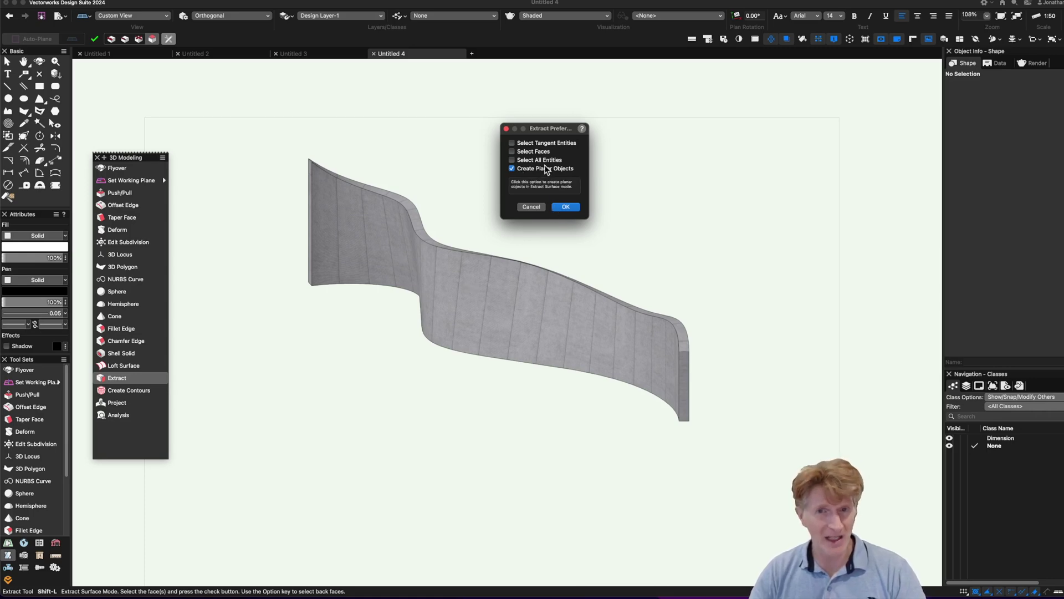
{"action": "left_click", "coordinate": [565, 207]}
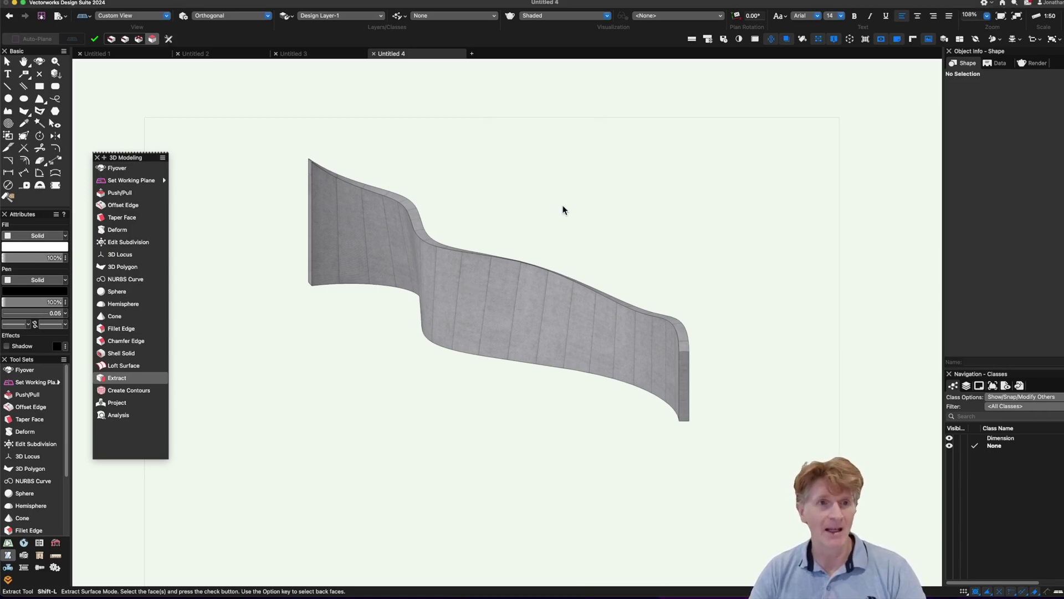
{"action": "left_click", "coordinate": [153, 40]}
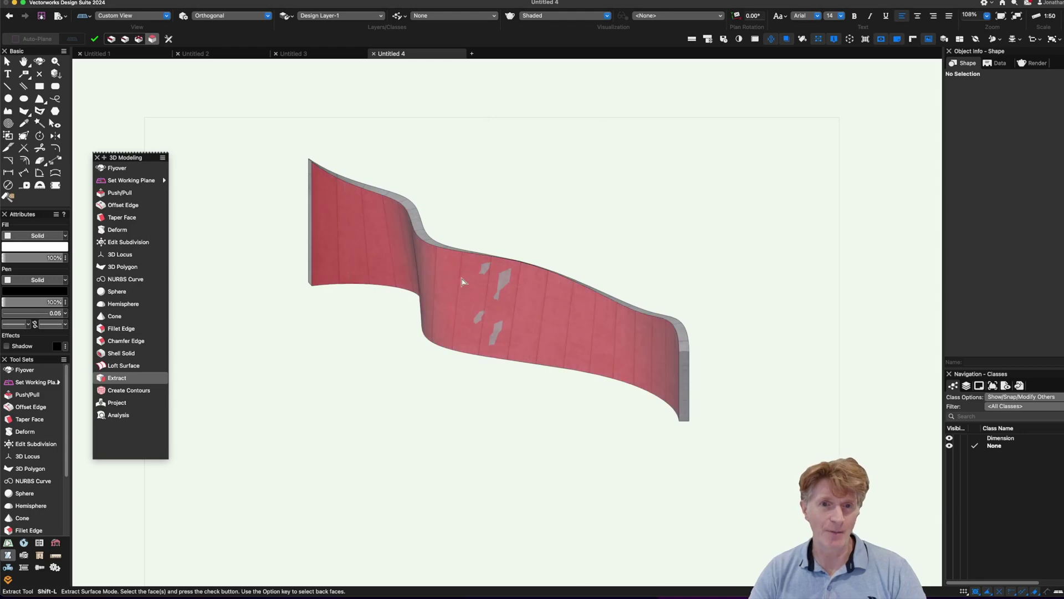
{"action": "left_click", "coordinate": [94, 39]}
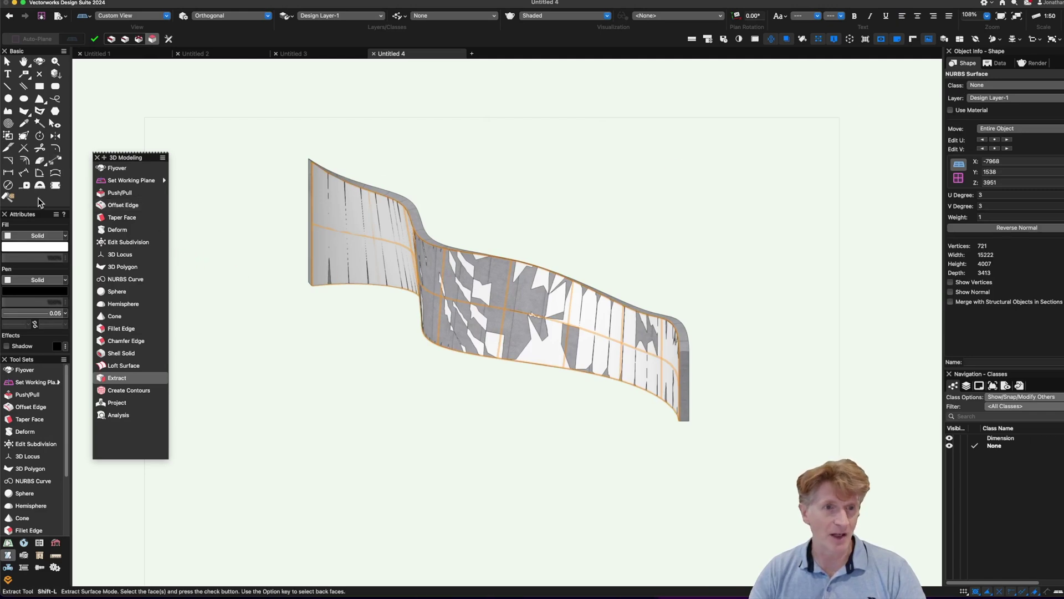
Fill the extracted NURBS surface with magenta, orbit around the wall to check it, and deselect the surface.
{"action": "left_click", "coordinate": [34, 251]}
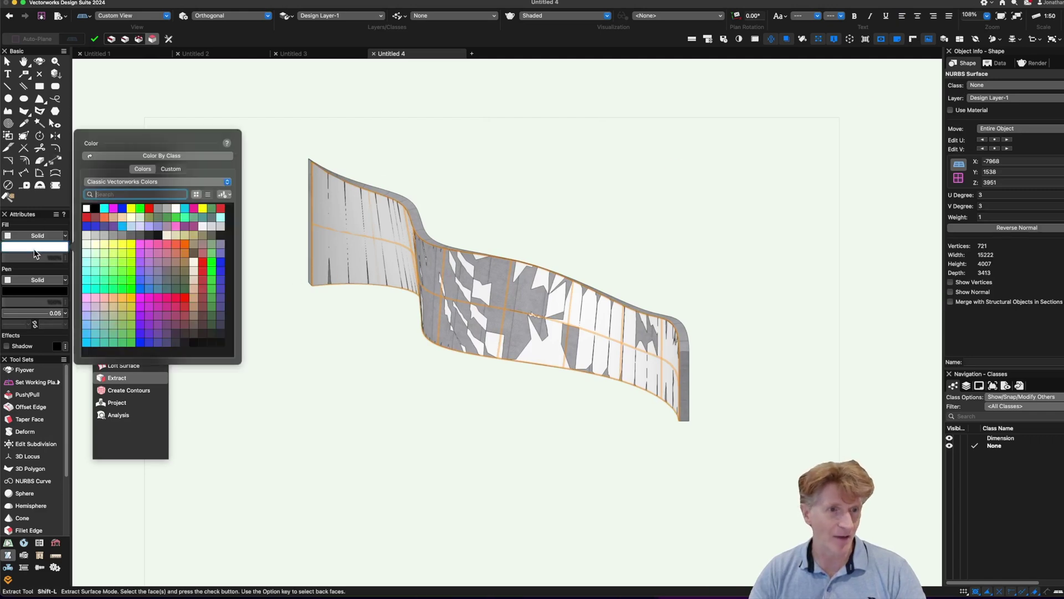
{"action": "left_click", "coordinate": [112, 210]}
{"action": "middle_click_drag", "start_coordinate": [567, 264], "coordinate": [527, 331], "text": "shift"}
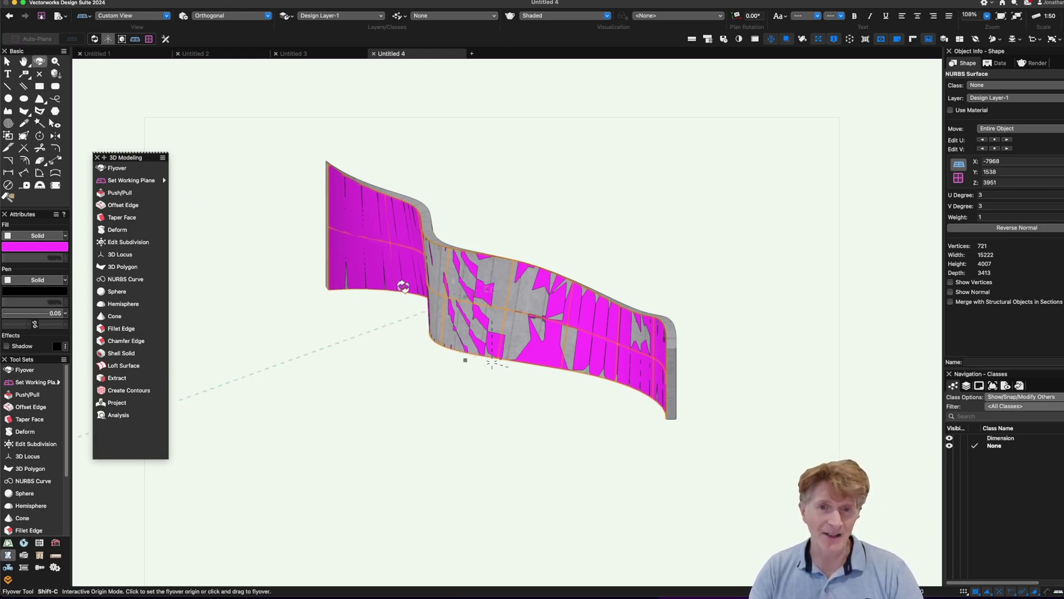
{"action": "mouse_move", "coordinate": [495, 324]}
{"action": "left_mouse_down"}
{"action": "mouse_move", "coordinate": [459, 304]}
{"action": "mouse_move", "coordinate": [530, 240]}
{"action": "mouse_move", "coordinate": [513, 252]}
{"action": "mouse_move", "coordinate": [476, 338]}
{"action": "mouse_move", "coordinate": [491, 324]}
{"action": "left_mouse_up"}
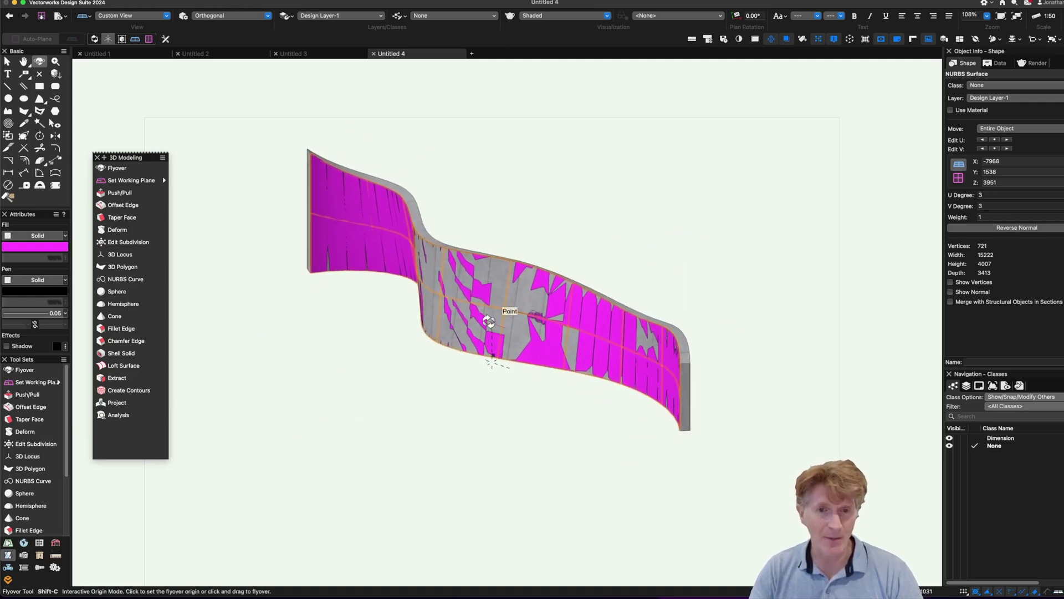
{"action": "key", "text": "x"}
{"action": "left_click", "coordinate": [350, 369]}
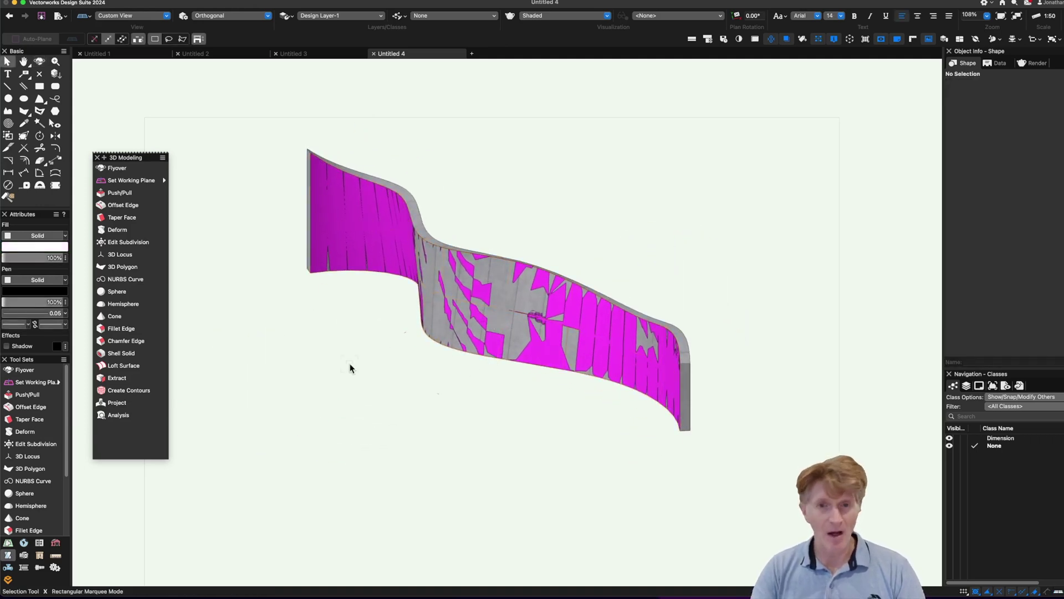
In Top/Plan view, create a rectangle 1000 wide and 1m high and place it in front of the curved wall.
{"action": "left_click", "coordinate": [176, 4]}
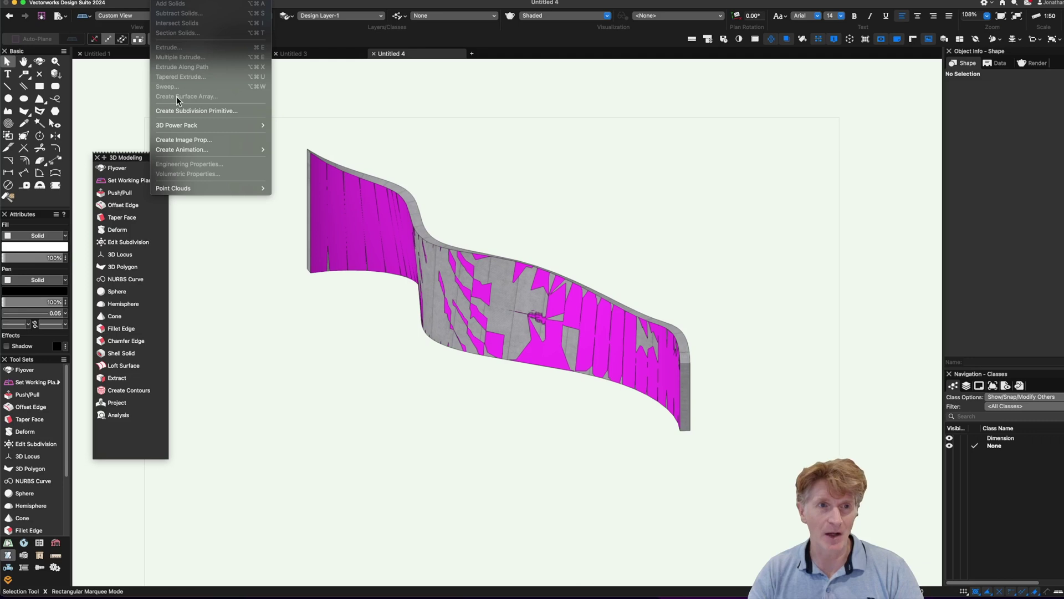
{"action": "left_click", "coordinate": [420, 101]}
{"action": "key", "text": "super+5"}
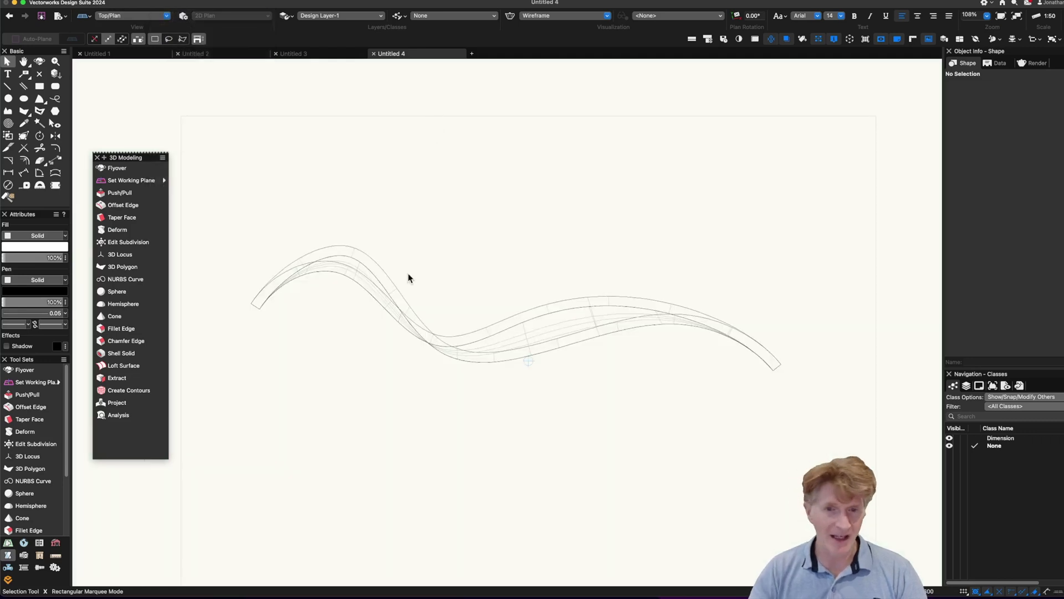
{"action": "left_click", "coordinate": [967, 387]}
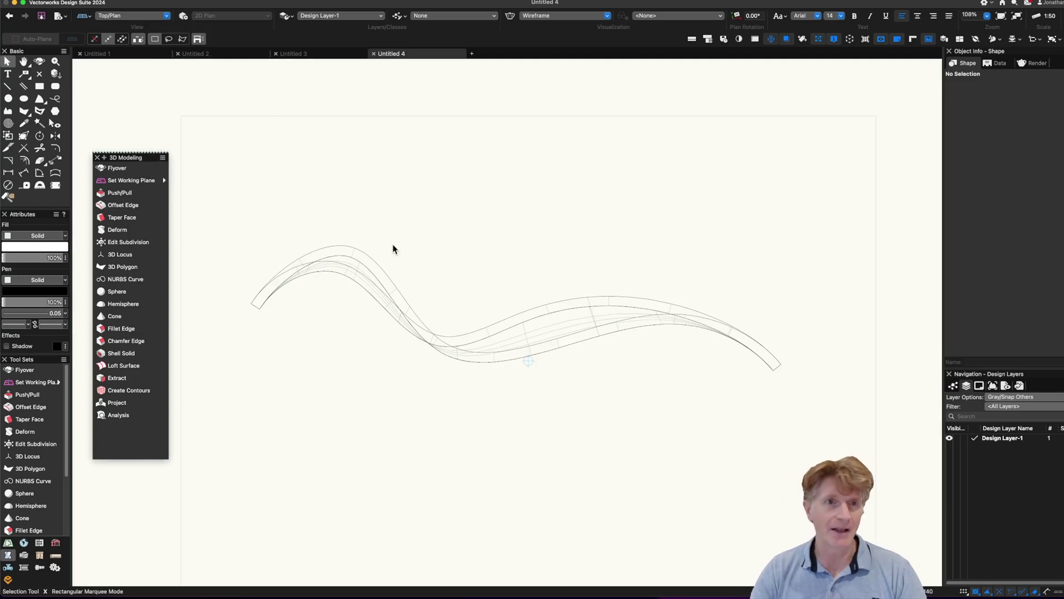
{"action": "key", "text": "4"}
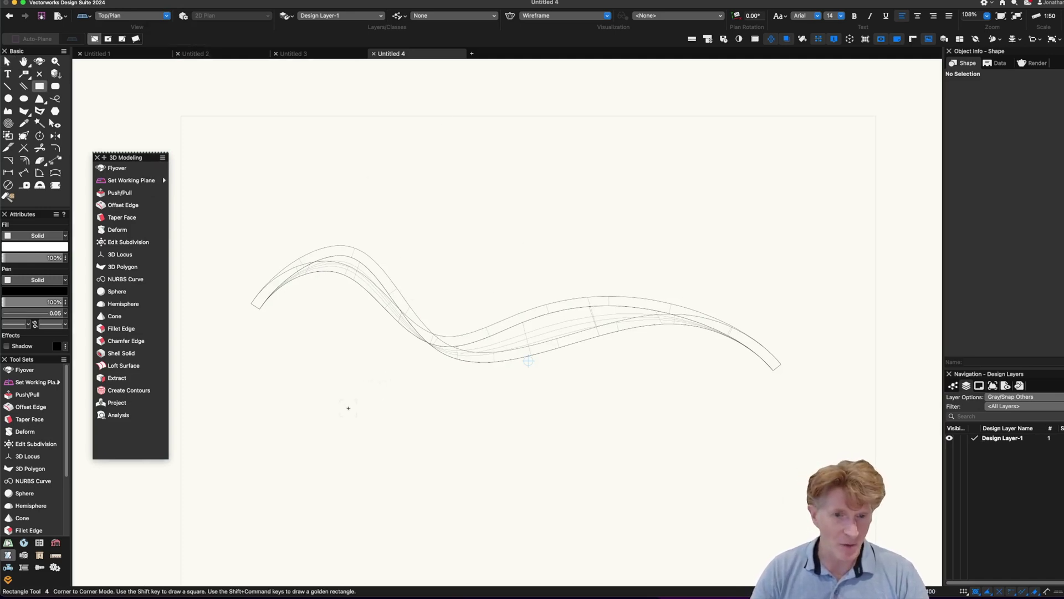
{"action": "key", "text": "4"}
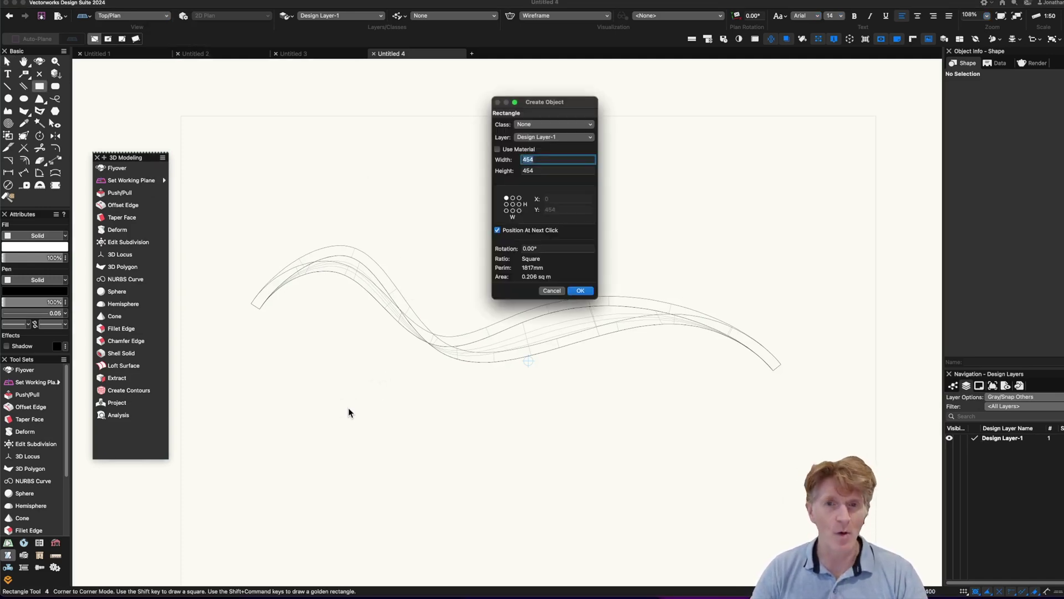
{"action": "type", "text": "1000"}
{"action": "key", "text": "Tab"}
{"action": "type", "text": "1m"}
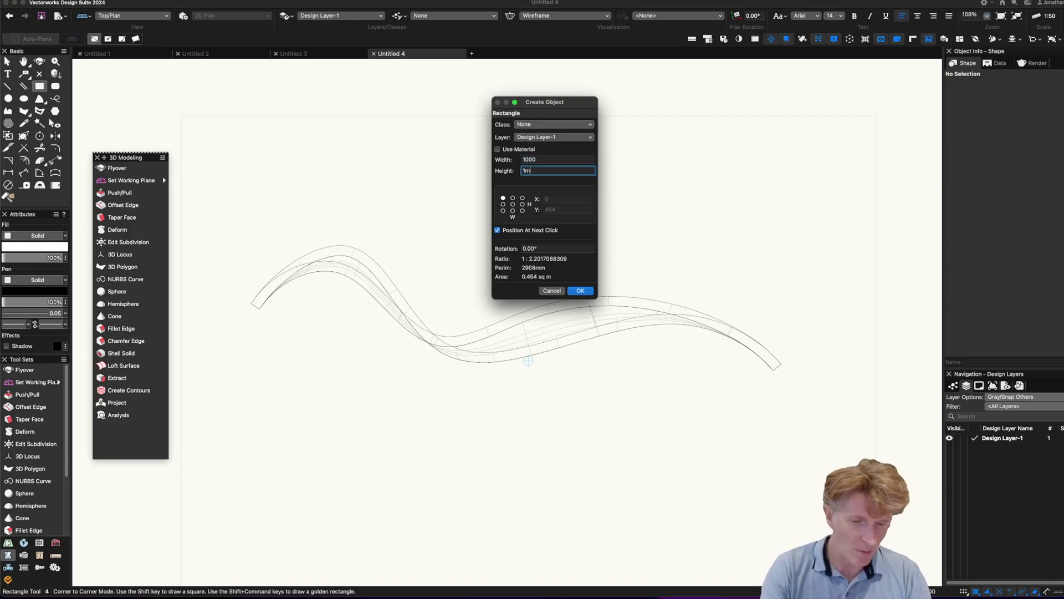
{"action": "key", "text": "Return"}
{"action": "left_click", "coordinate": [358, 410]}
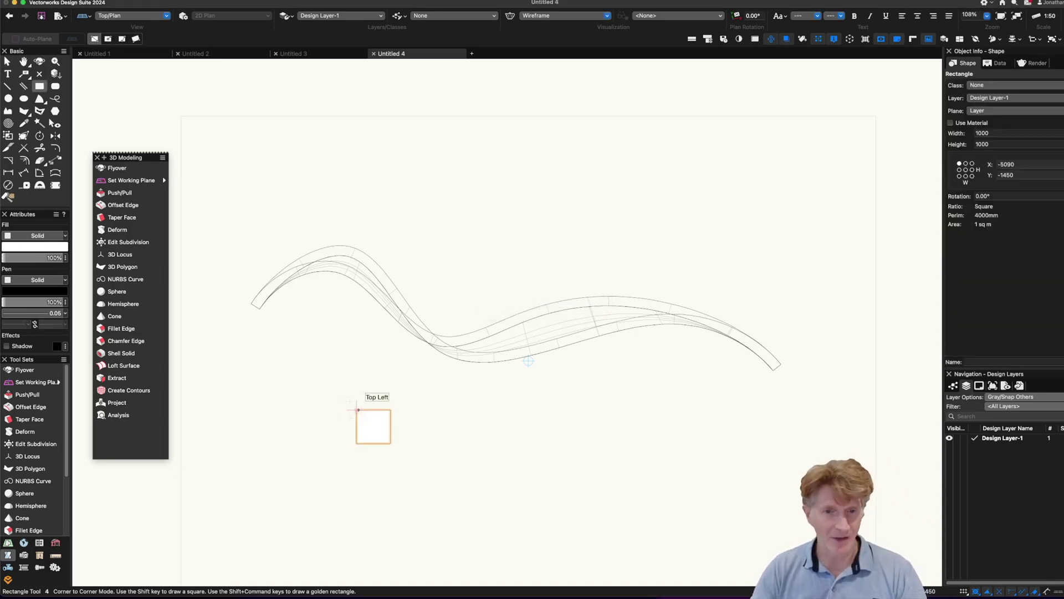
Offset the 1000 mm square inward by a distance of 50 mm.
{"action": "scroll", "coordinate": [437, 437], "scroll_direction": "up", "scroll_amount": 3}
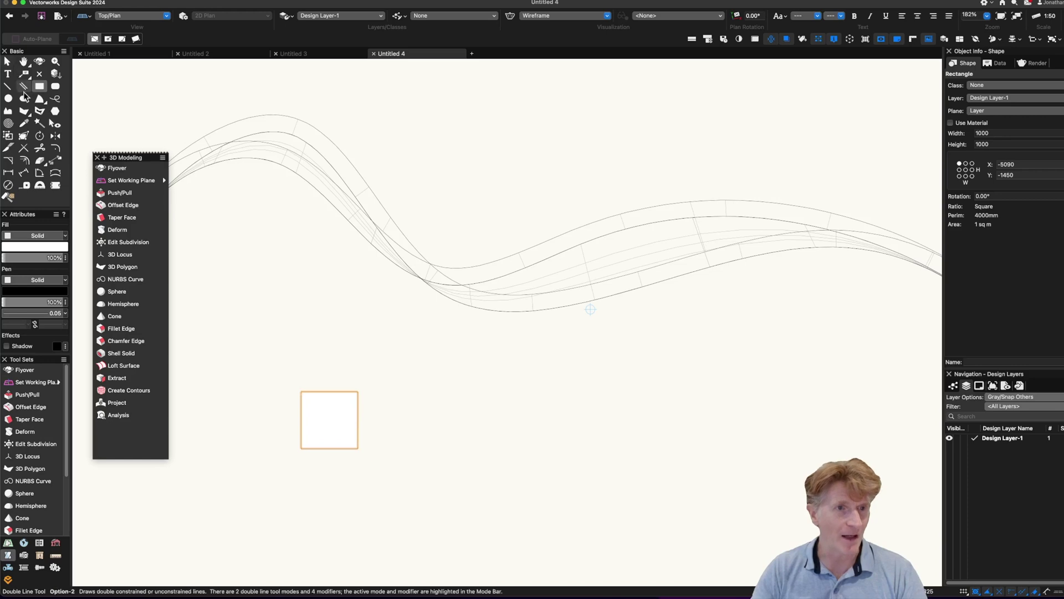
{"action": "left_click", "coordinate": [24, 162]}
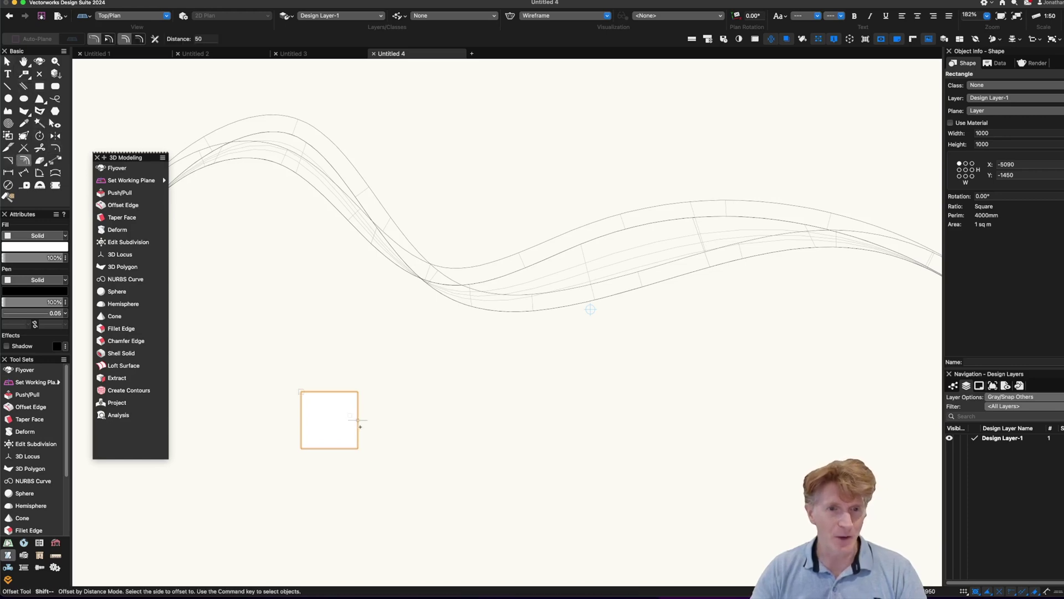
{"action": "left_click", "coordinate": [347, 422]}
Select both squares and clip the inner one out of the outer one to form a frame outline.
{"action": "key", "text": "x"}
{"action": "left_click_drag", "start_coordinate": [277, 374], "coordinate": [379, 466]}
{"action": "right_click", "coordinate": [327, 414]}
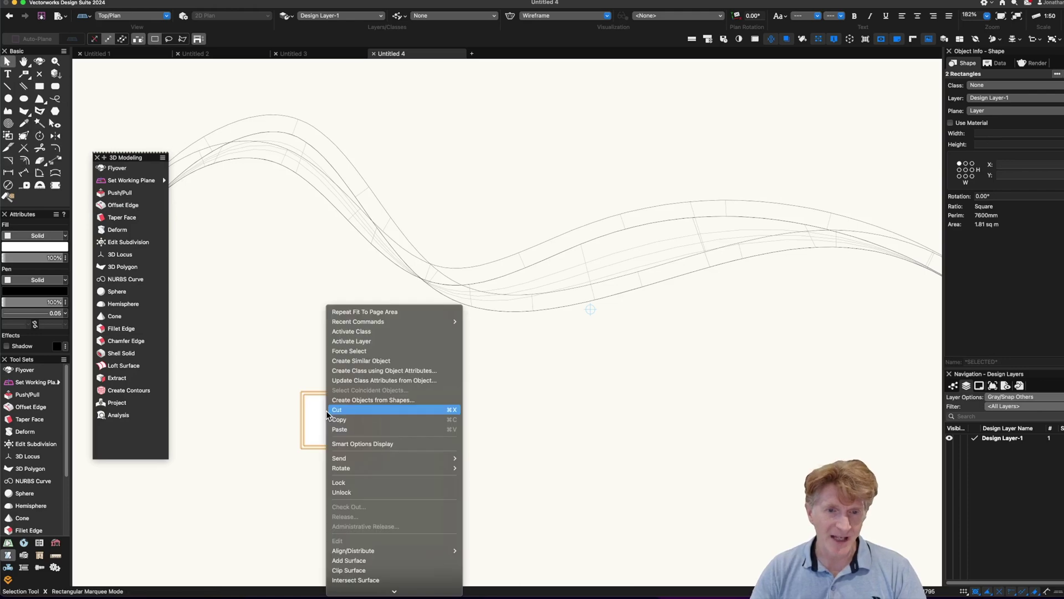
{"action": "left_click", "coordinate": [355, 570]}
In Right Isometric view, extrude the inner square by 20 mm as a glass pane.
{"action": "key", "text": "KP_3"}
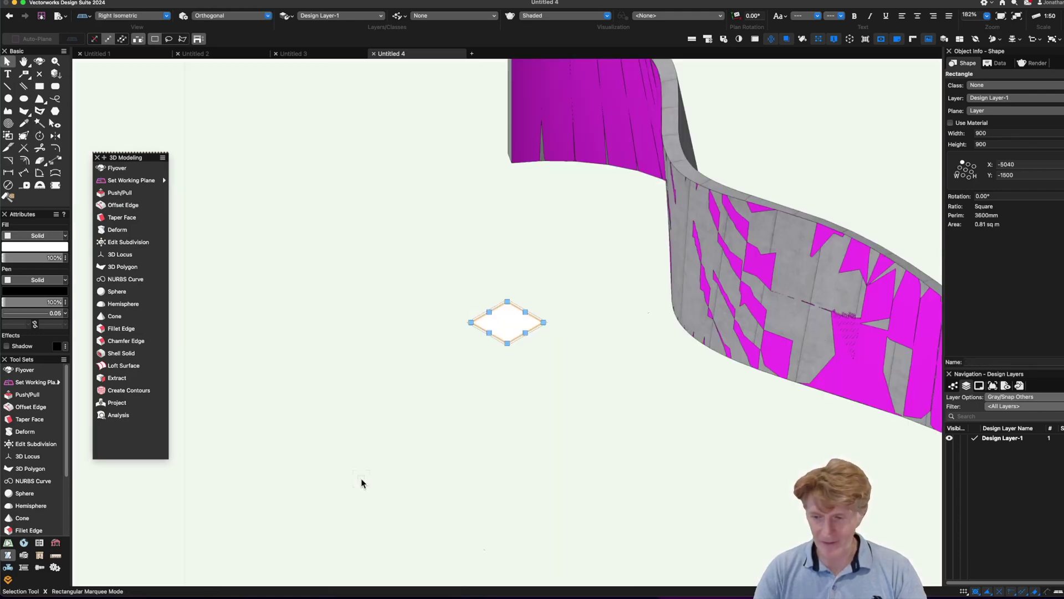
{"action": "scroll", "coordinate": [516, 324], "scroll_direction": "up", "scroll_amount": 3}
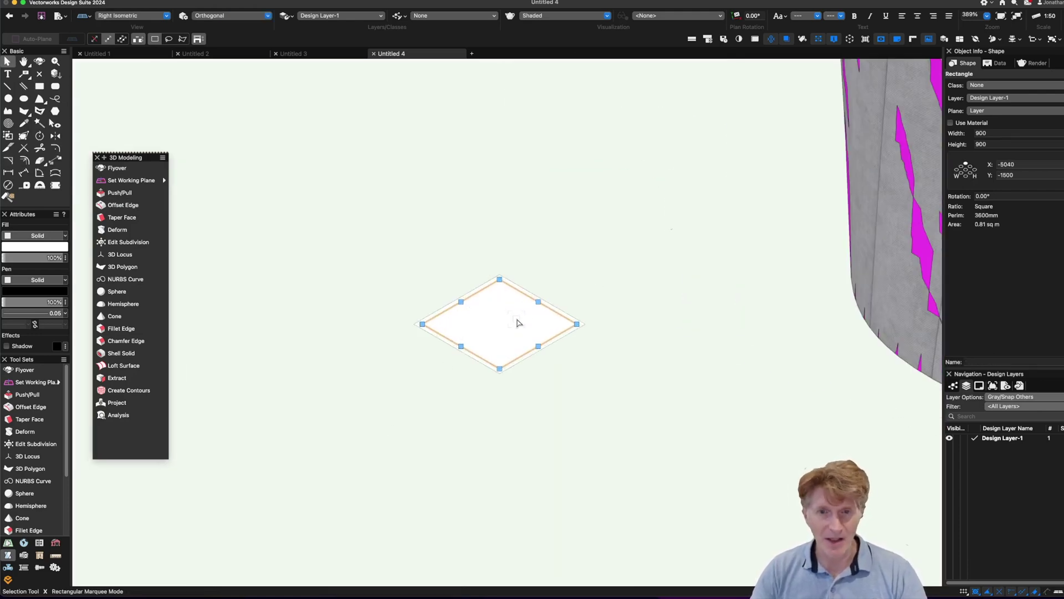
{"action": "key", "text": "super+e"}
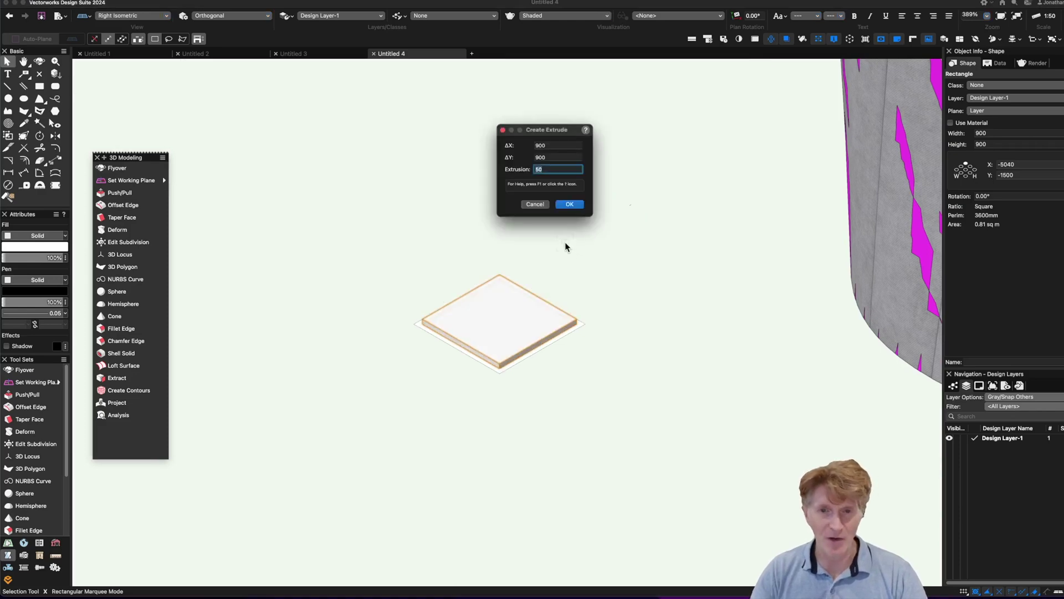
{"action": "type", "text": "1"}
{"action": "type", "text": "0"}
{"action": "key", "text": "Return"}
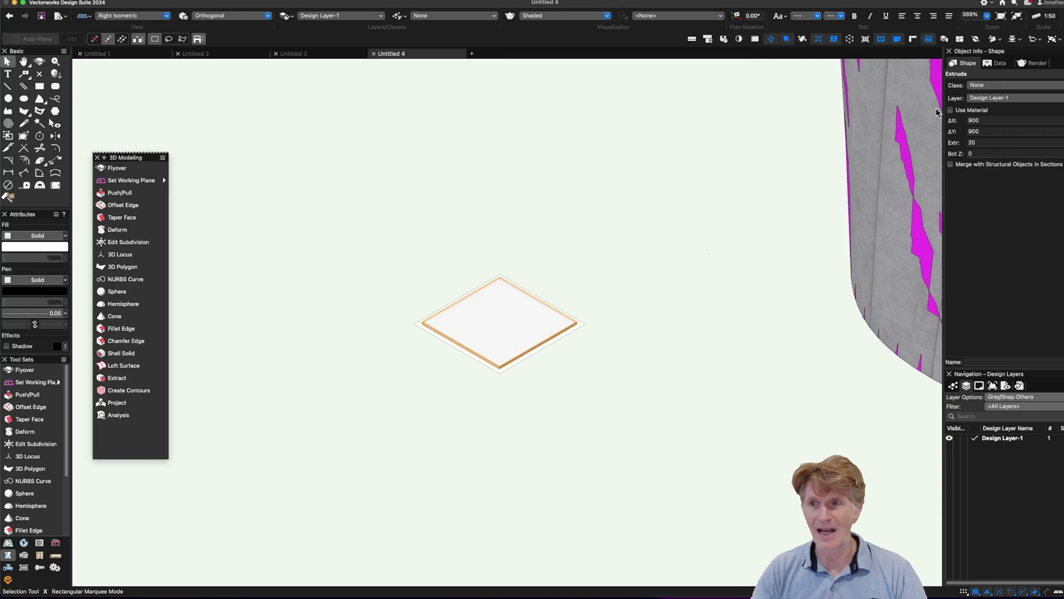
Create a new class named Glazing for the pane extrude, with Edit properties after creation enabled.
{"action": "left_click", "coordinate": [978, 86]}
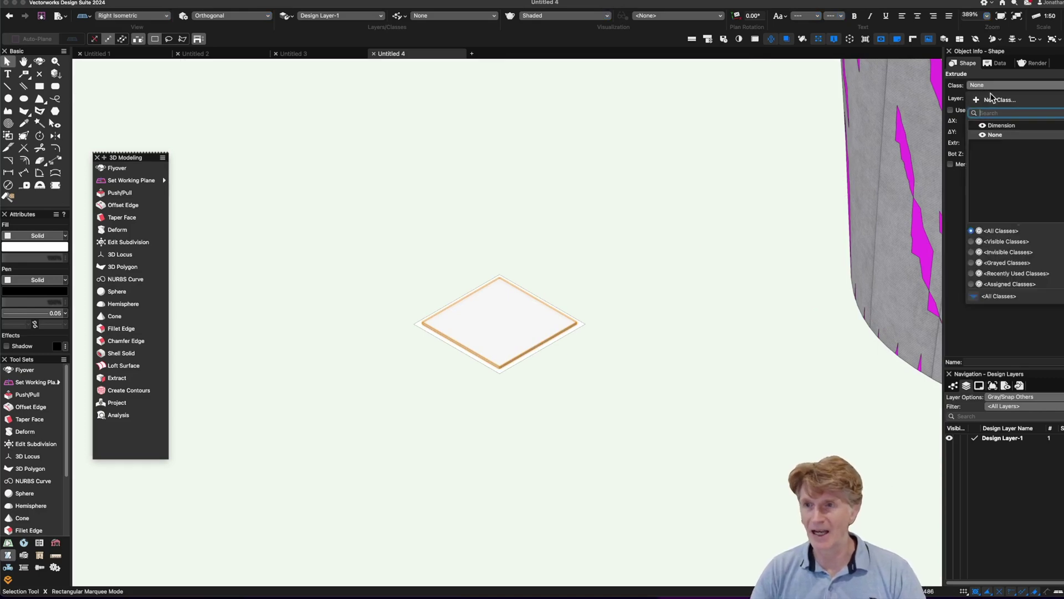
{"action": "left_click", "coordinate": [993, 100]}
{"action": "type", "text": "Glaszing"}
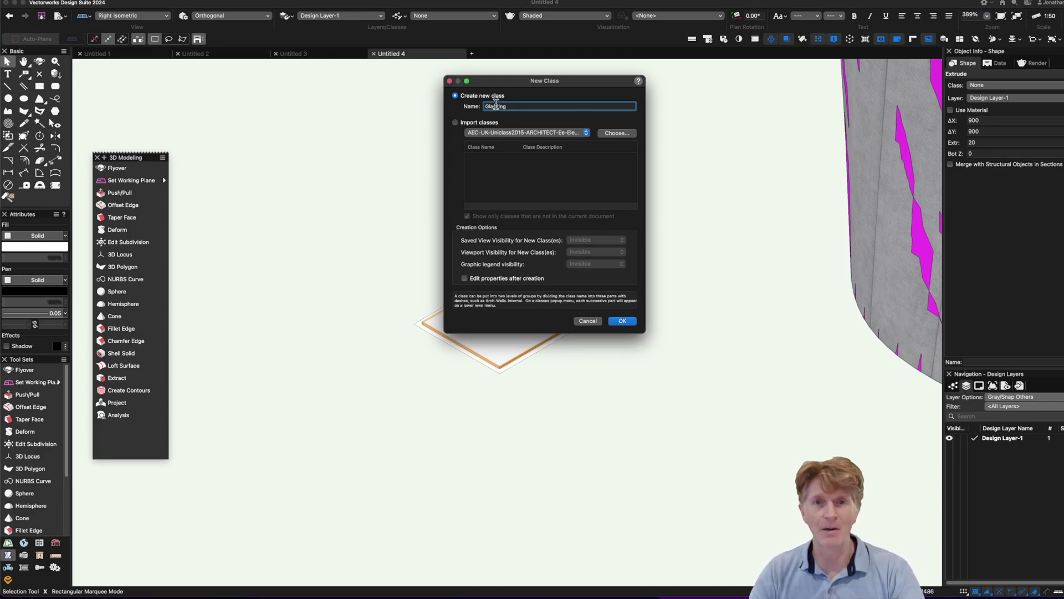
{"action": "left_click", "coordinate": [464, 278]}
{"action": "key", "text": "Return"}
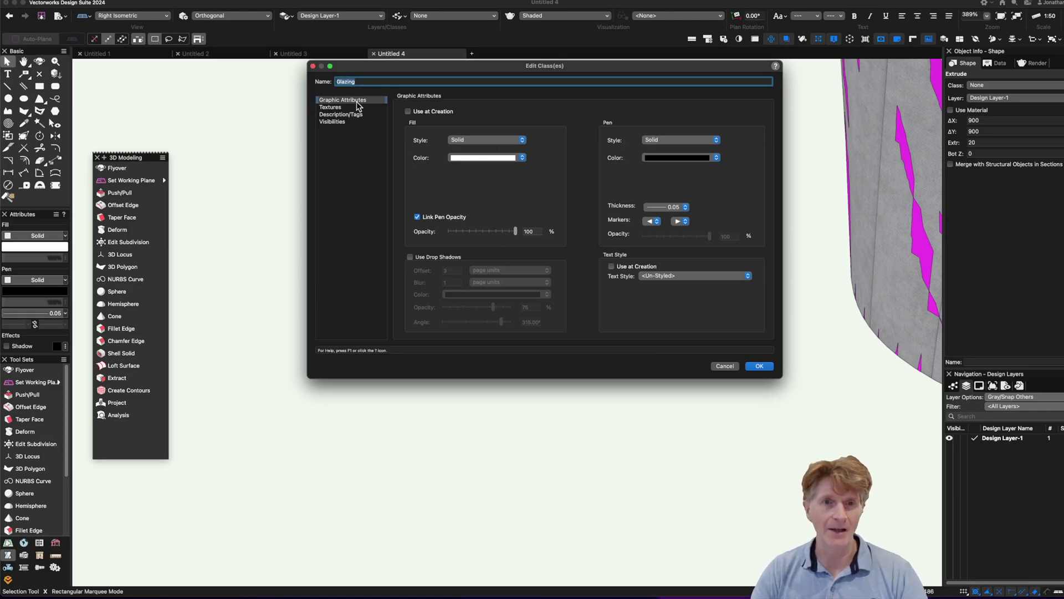
Set the Glazing class to use its attributes at creation with the Glass Clear Blue RT object texture, and apply its graphic attributes to the pane.
{"action": "left_click", "coordinate": [409, 111]}
{"action": "left_click", "coordinate": [331, 107]}
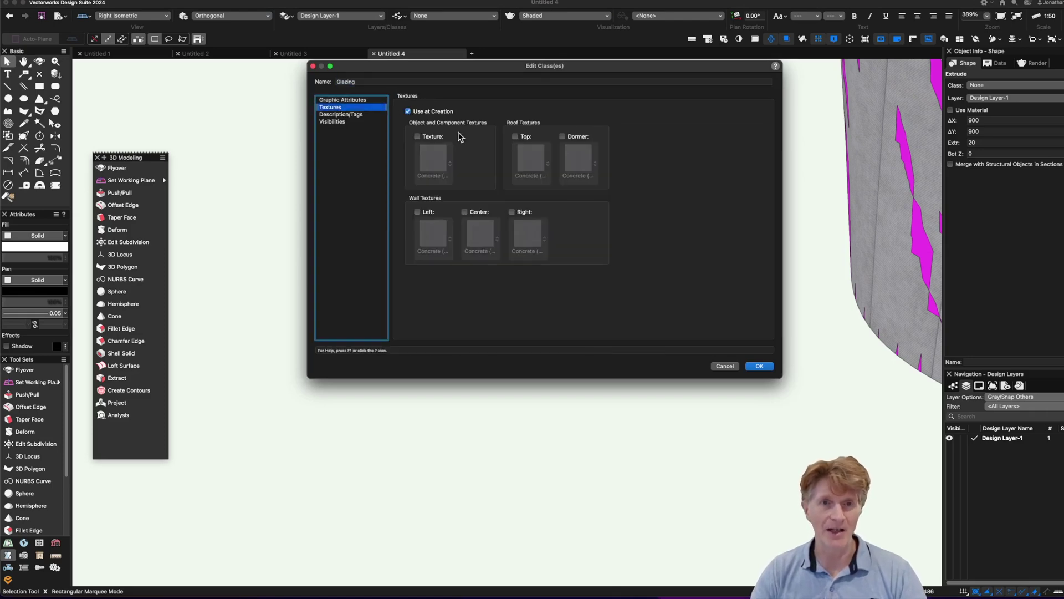
{"action": "left_click", "coordinate": [427, 141]}
{"action": "left_click", "coordinate": [441, 161]}
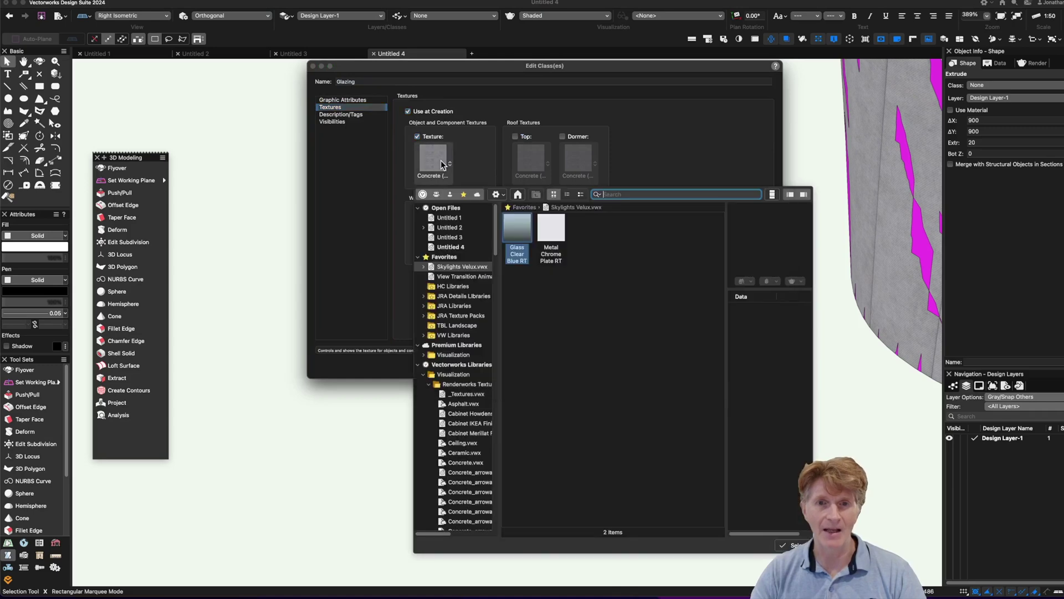
{"action": "double_click", "coordinate": [520, 230]}
{"action": "left_click", "coordinate": [757, 367]}
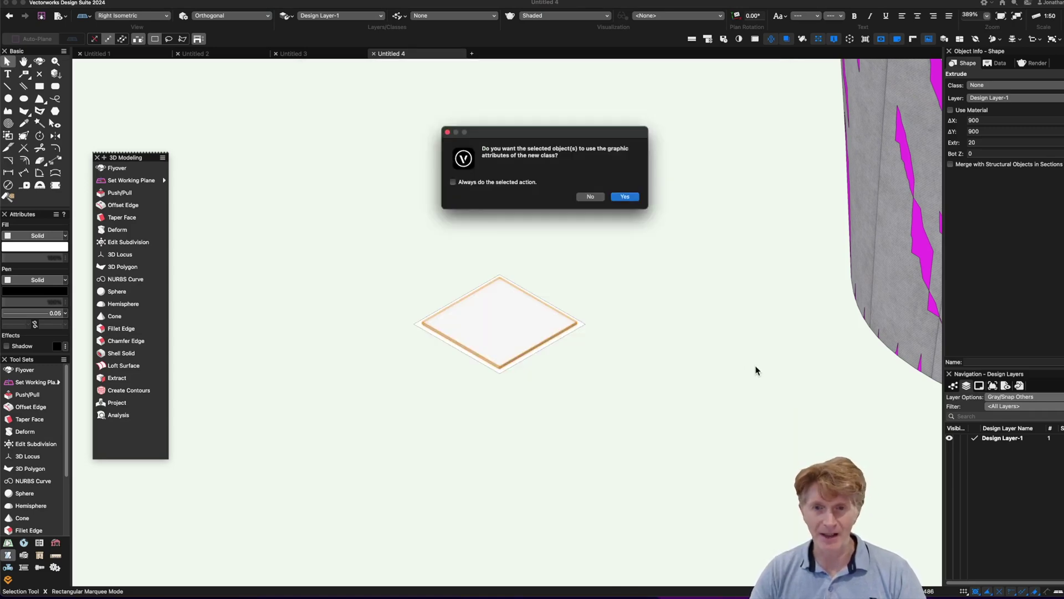
{"action": "left_click", "coordinate": [622, 198]}
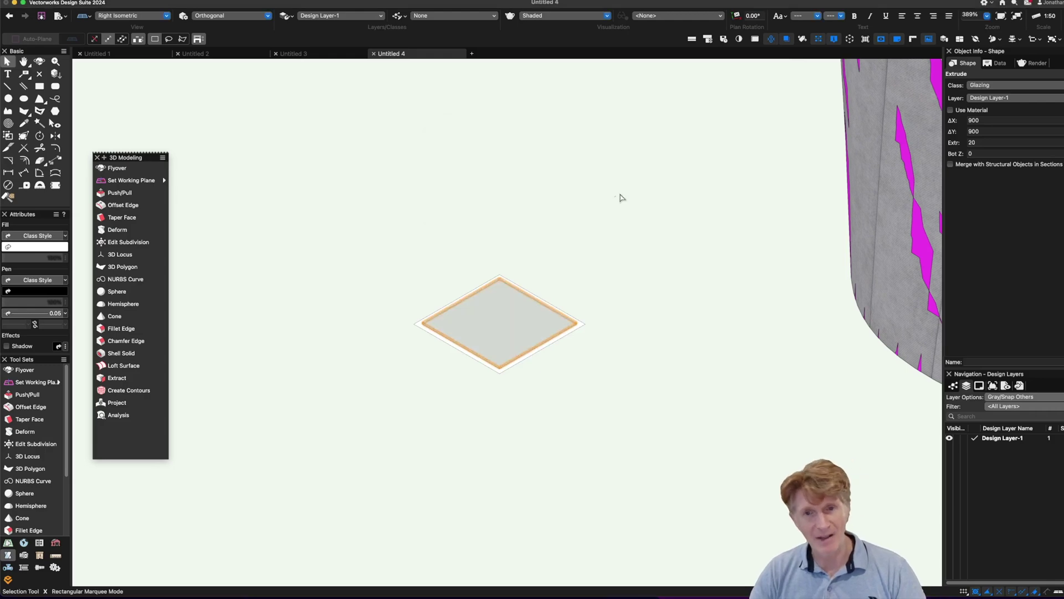
Extrude the frame outline around the glass pane by 50 mm.
{"action": "left_click", "coordinate": [582, 326]}
{"action": "left_click", "coordinate": [582, 326]}
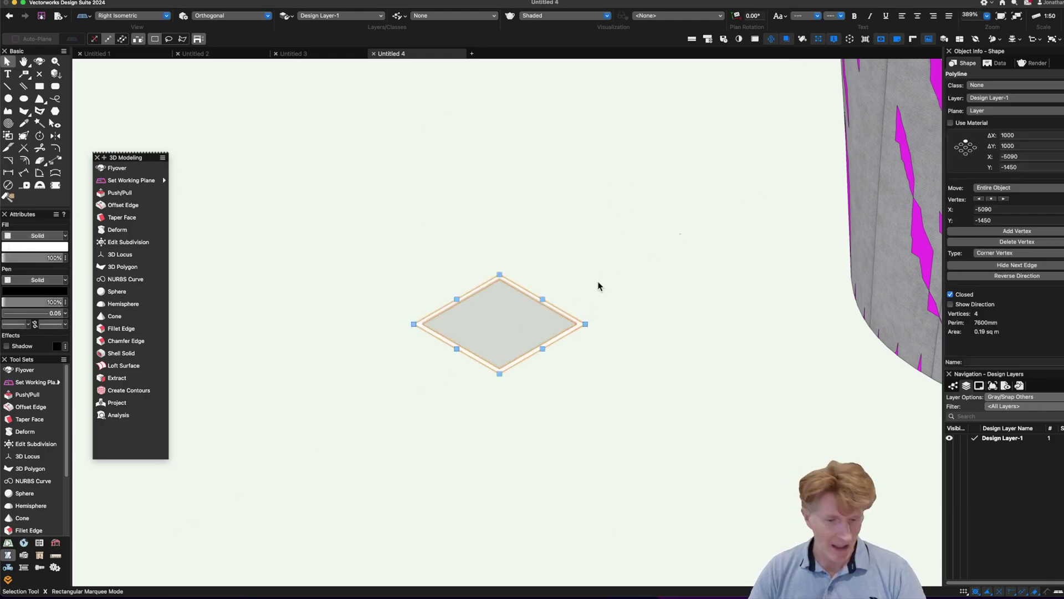
{"action": "key", "text": "super+e"}
{"action": "key", "text": "Return"}
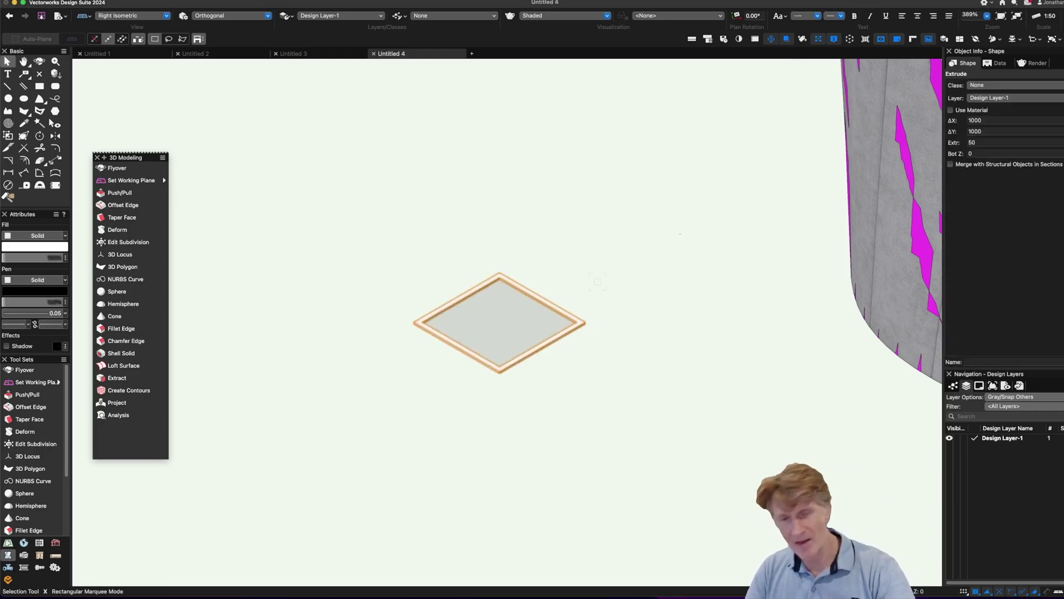
Change the frame extrude's solid fill colour using a swatch from Classic Vectorworks Colors, and deselect the frame.
{"action": "left_click", "coordinate": [61, 248]}
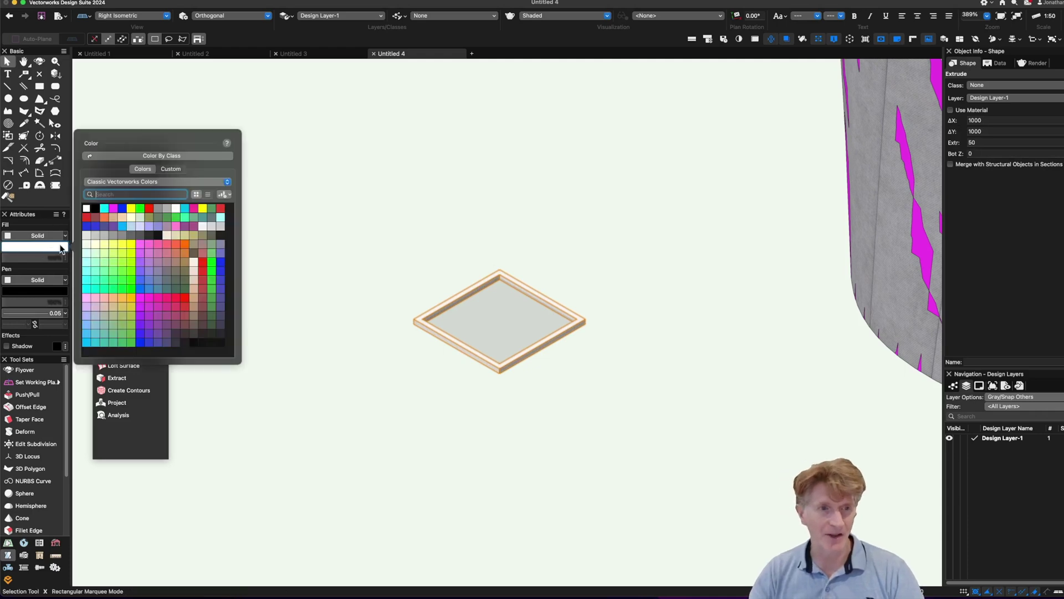
{"action": "left_click", "coordinate": [125, 233]}
{"action": "left_click", "coordinate": [414, 274]}
Start a surface array from the glass pane, its frame and the magenta surface extracted from the curved wall.
{"action": "left_click_drag", "start_coordinate": [367, 224], "coordinate": [648, 435]}
{"action": "scroll", "coordinate": [557, 350], "scroll_direction": "down", "scroll_amount": 3}
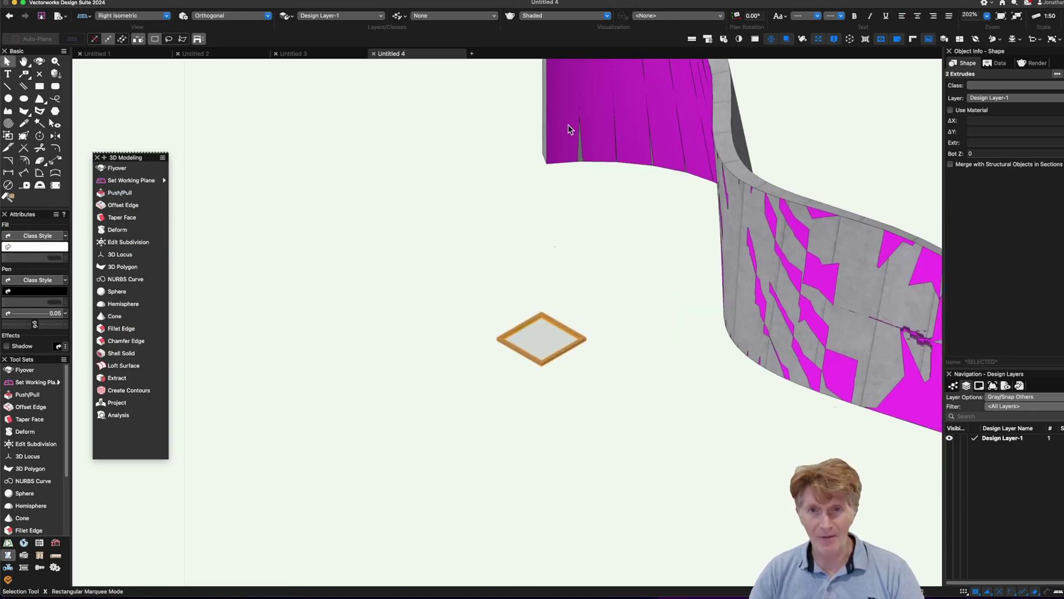
{"action": "left_click", "coordinate": [569, 155], "text": "shift"}
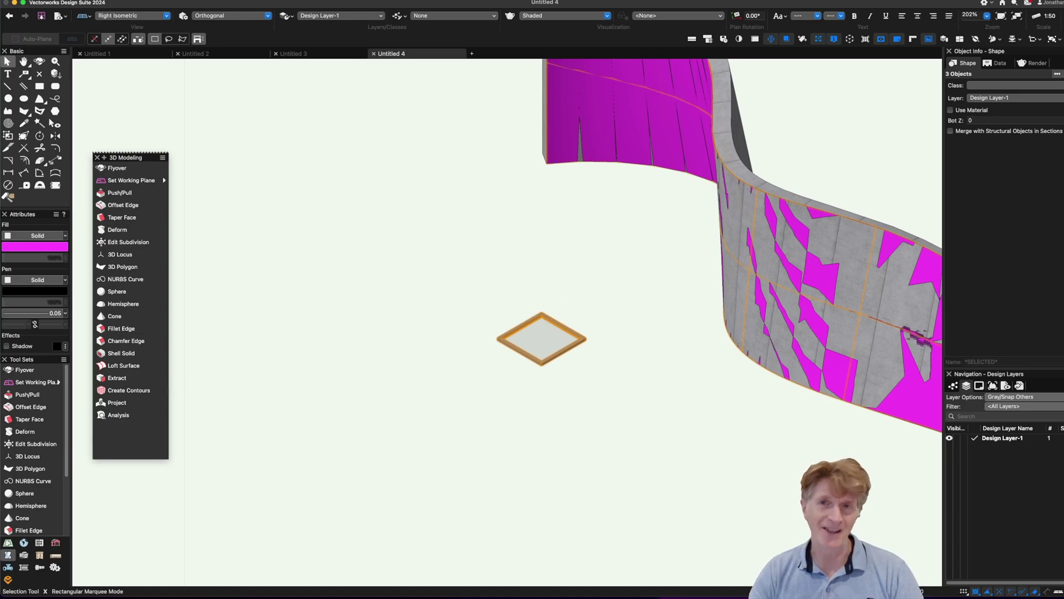
{"action": "scroll", "coordinate": [303, 177], "scroll_direction": "down", "scroll_amount": 1}
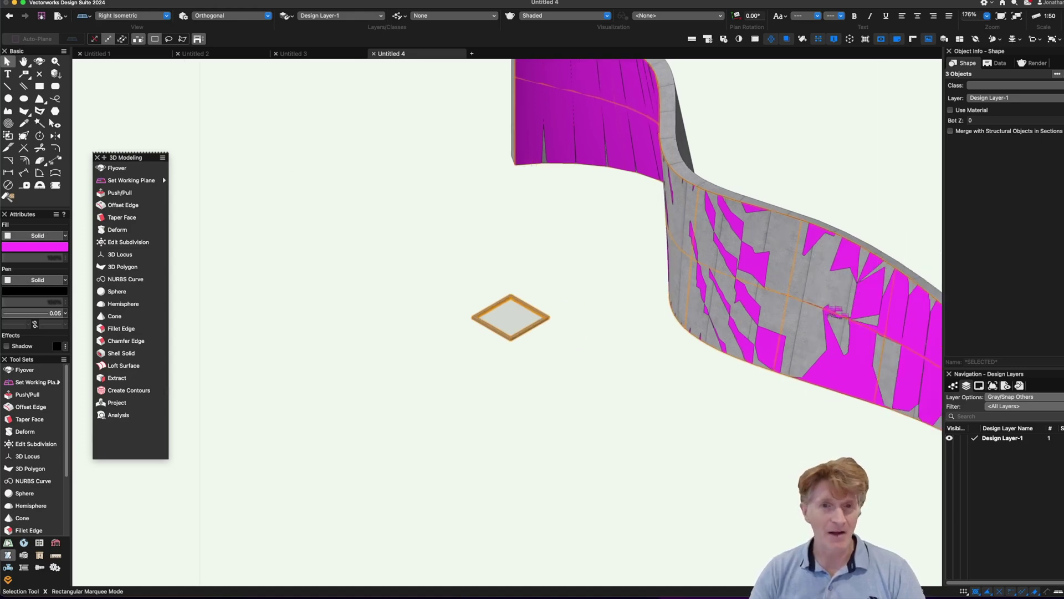
{"action": "left_click", "coordinate": [166, 2]}
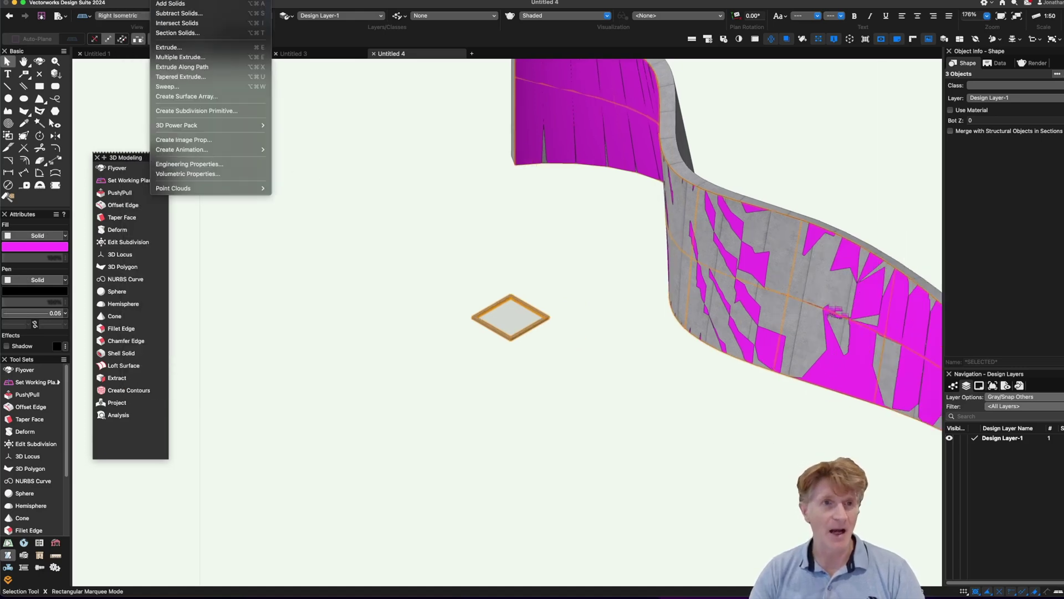
{"action": "left_click", "coordinate": [219, 97]}
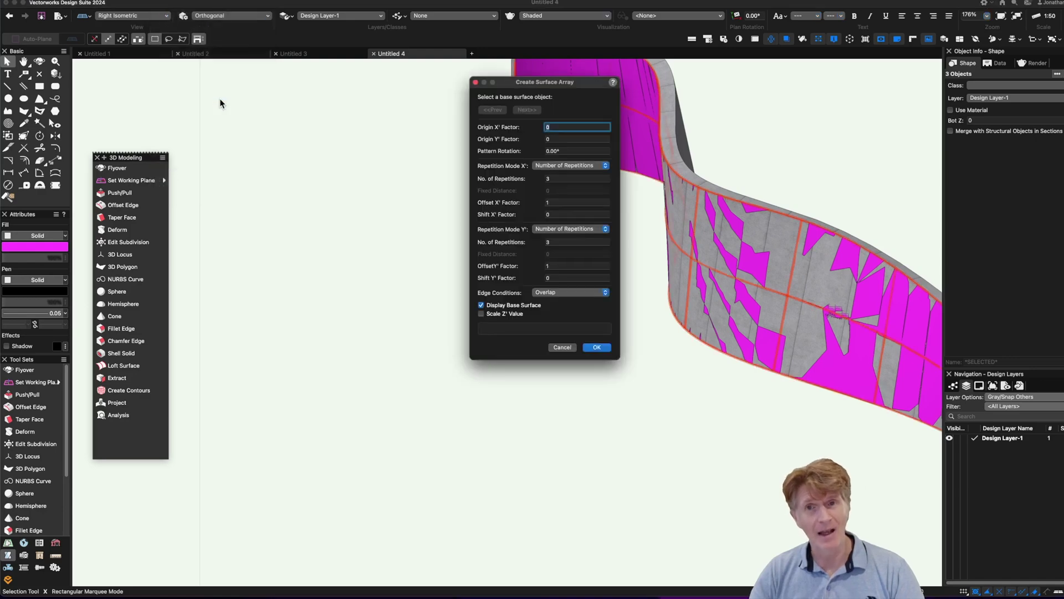
Create the surface array with 6 repetitions in X' and 20 repetitions in Y', and deselect it.
{"action": "left_click_drag", "start_coordinate": [544, 82], "coordinate": [268, 91]}
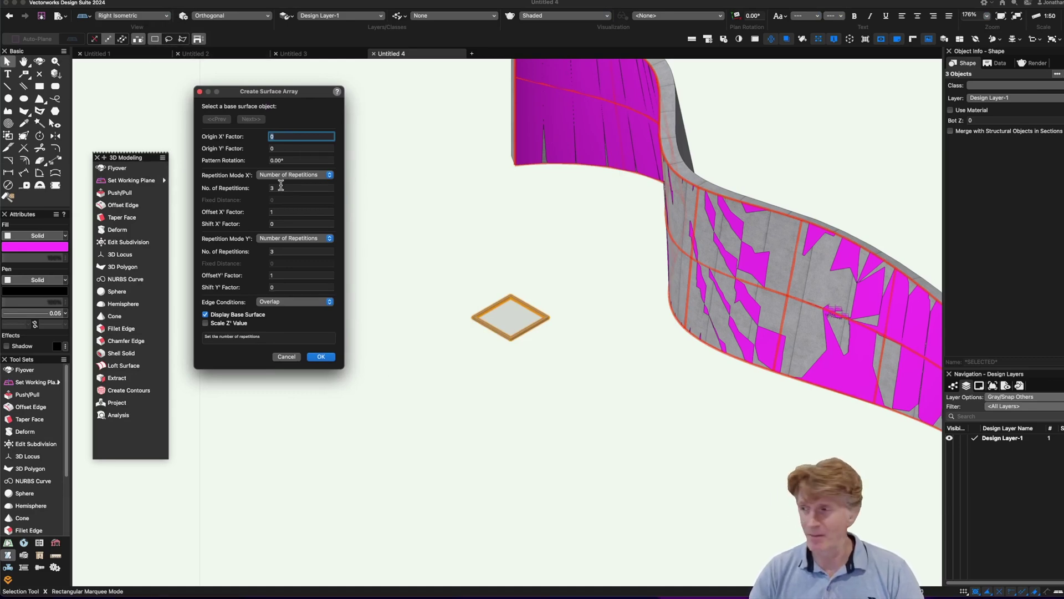
{"action": "left_click", "coordinate": [281, 187]}
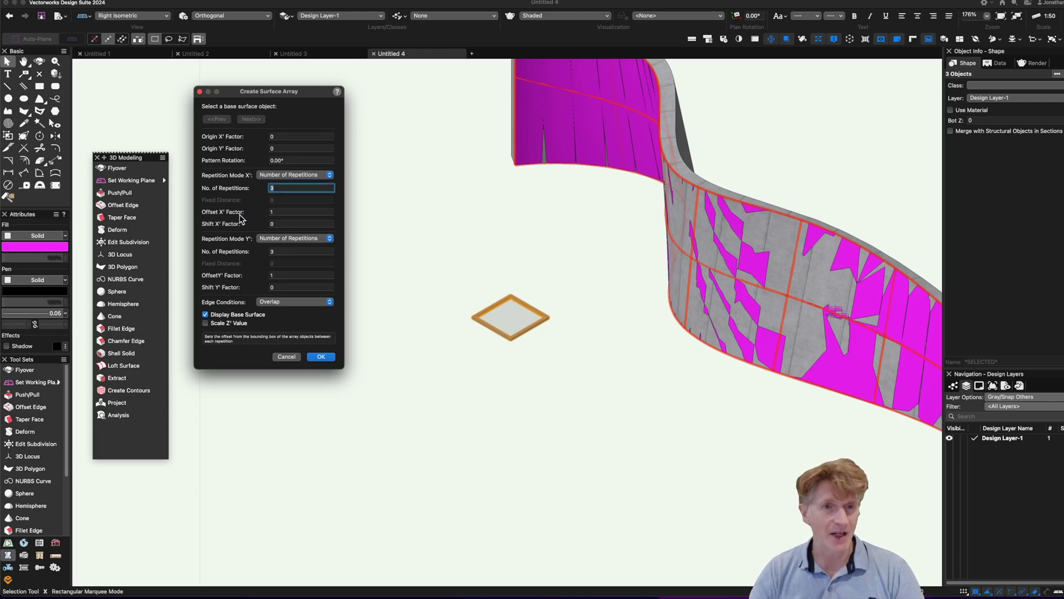
{"action": "key", "text": "BackSpace"}
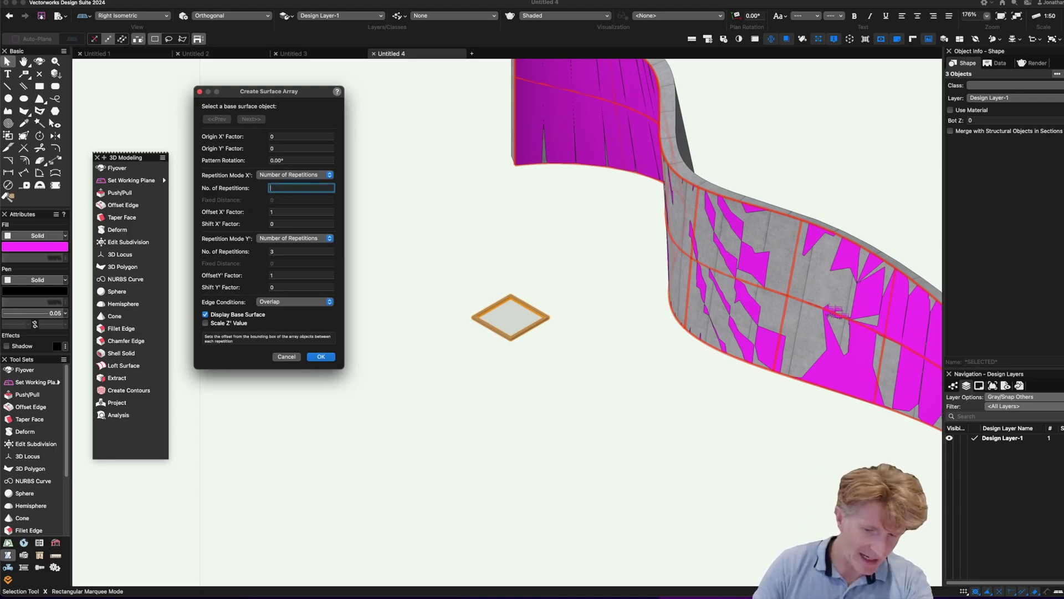
{"action": "type", "text": "6"}
{"action": "left_click", "coordinate": [277, 251]}
{"action": "type", "text": "20"}
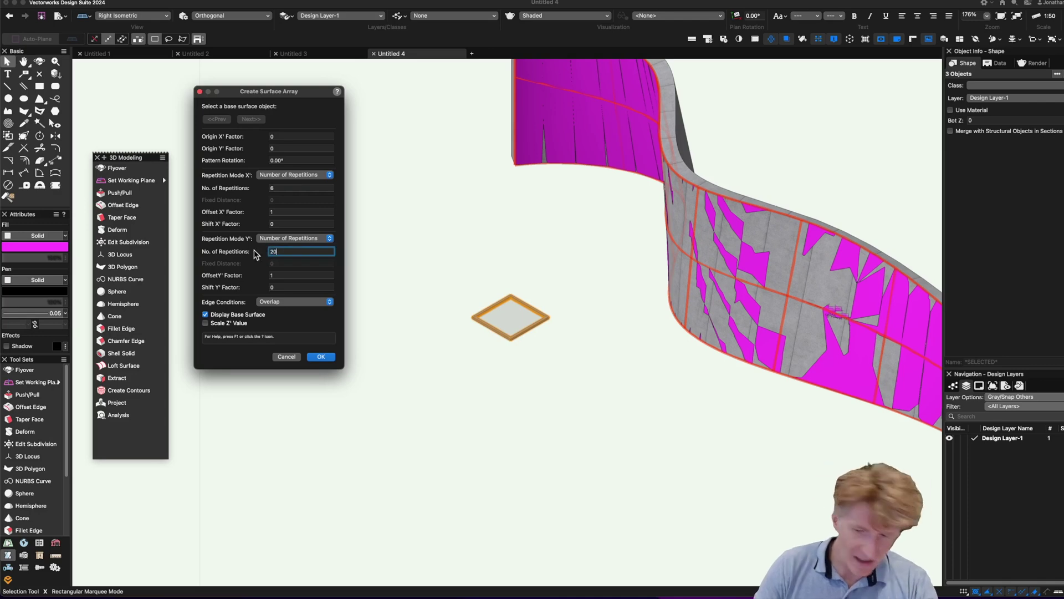
{"action": "key", "text": "Return"}
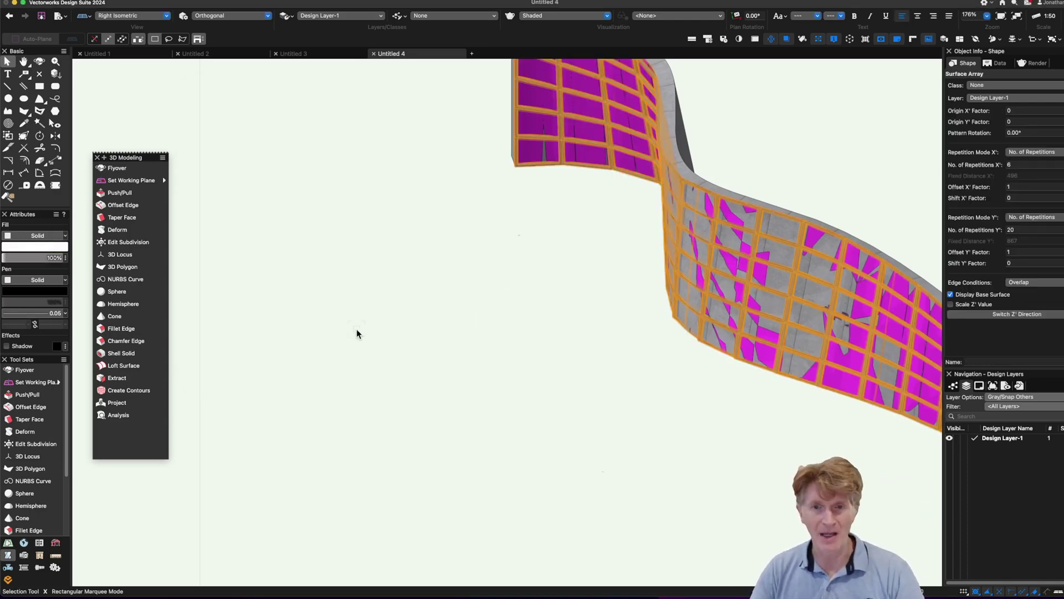
{"action": "left_click", "coordinate": [357, 328]}
Turn off the display of the base surface for the glazed panel array.
{"action": "key", "text": "super+6"}
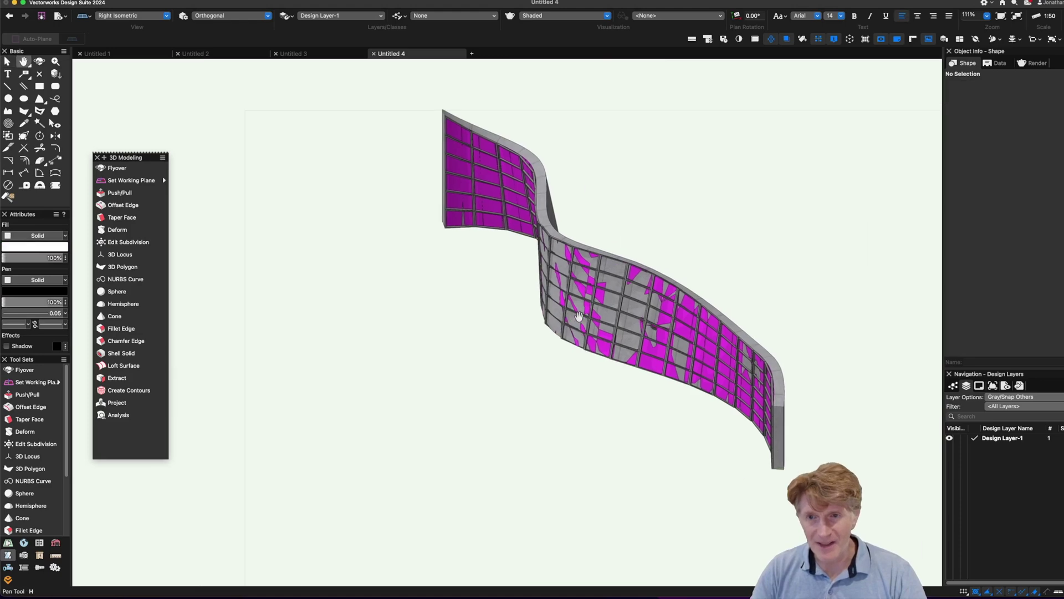
{"action": "left_click", "coordinate": [555, 308]}
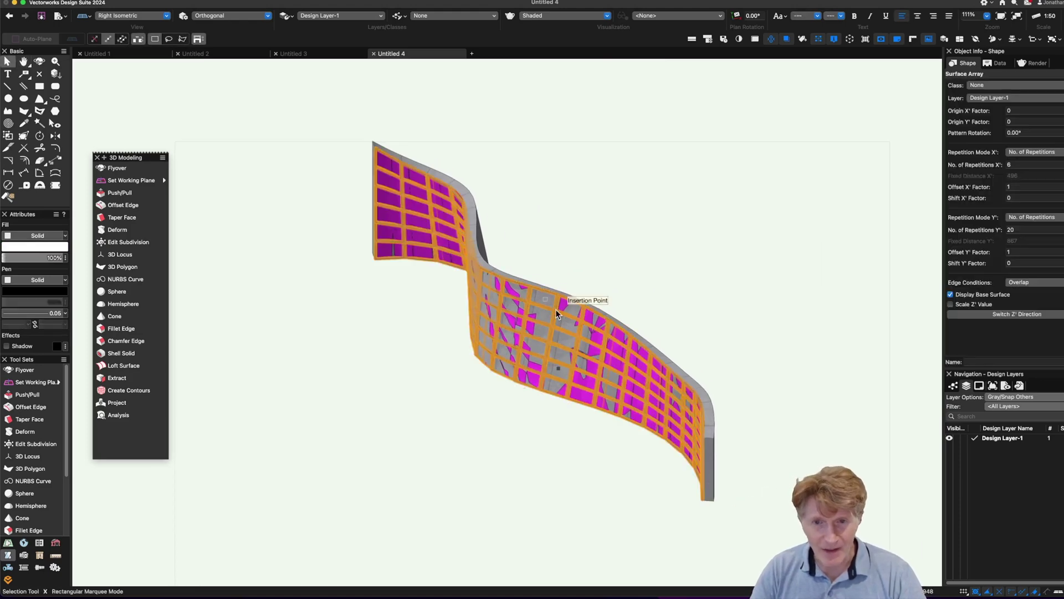
{"action": "left_click", "coordinate": [950, 294]}
{"action": "left_click", "coordinate": [699, 334]}
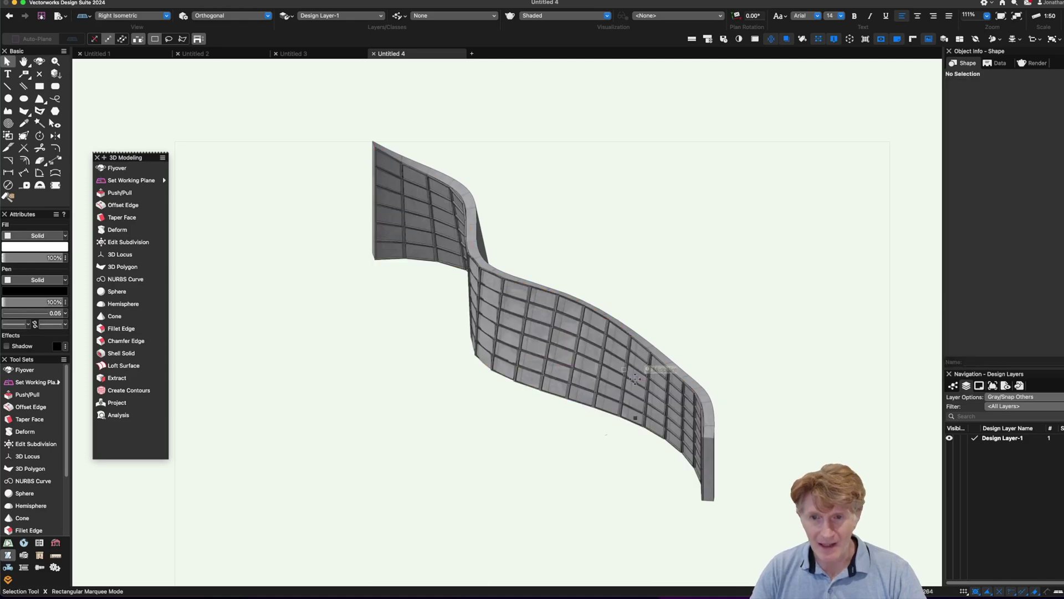
Examine the glazed panels up close and from another angle to see how they follow the curved wall.
{"action": "left_click", "coordinate": [641, 386]}
{"action": "scroll", "coordinate": [641, 385], "scroll_direction": "up", "scroll_amount": 4}
{"action": "scroll", "coordinate": [642, 384], "scroll_direction": "down", "scroll_amount": 1}
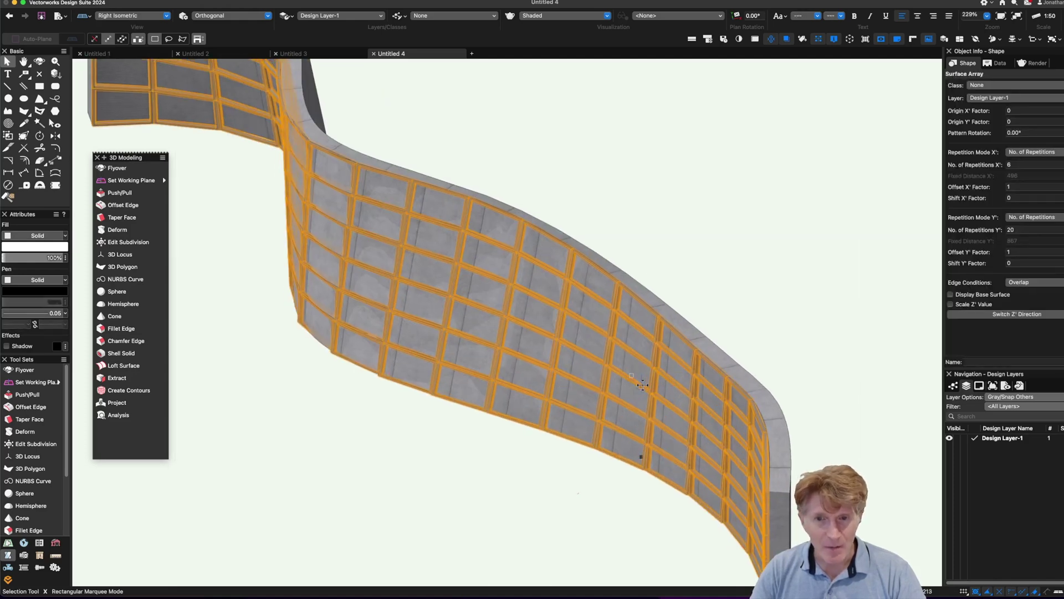
{"action": "scroll", "coordinate": [697, 301], "scroll_direction": "down", "scroll_amount": 3}
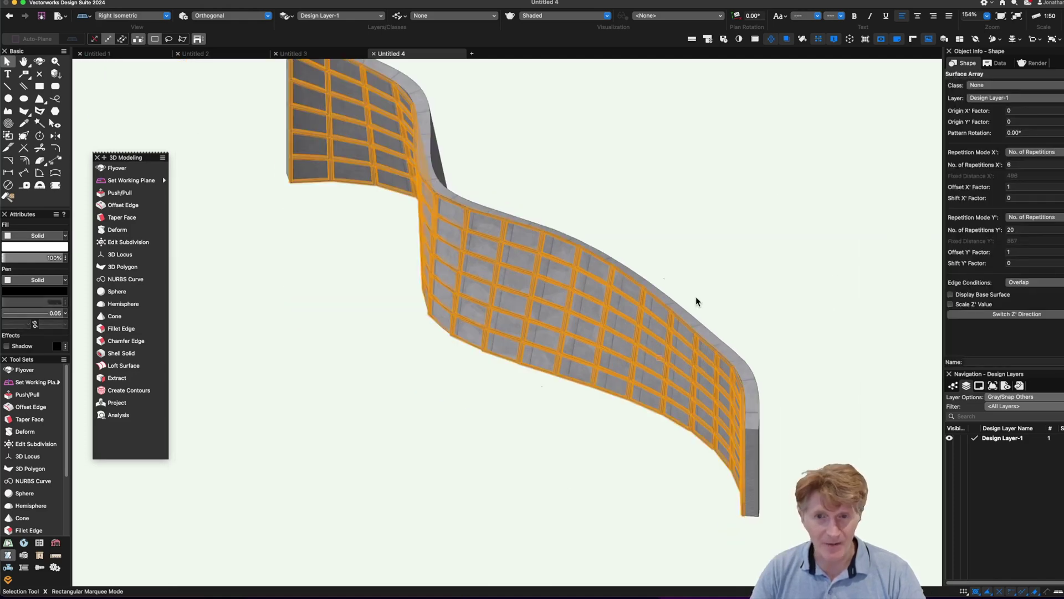
{"action": "left_click", "coordinate": [505, 414]}
{"action": "key", "text": "shift+c"}
{"action": "left_click_drag", "start_coordinate": [499, 416], "coordinate": [507, 382]}
{"action": "key", "text": "x"}
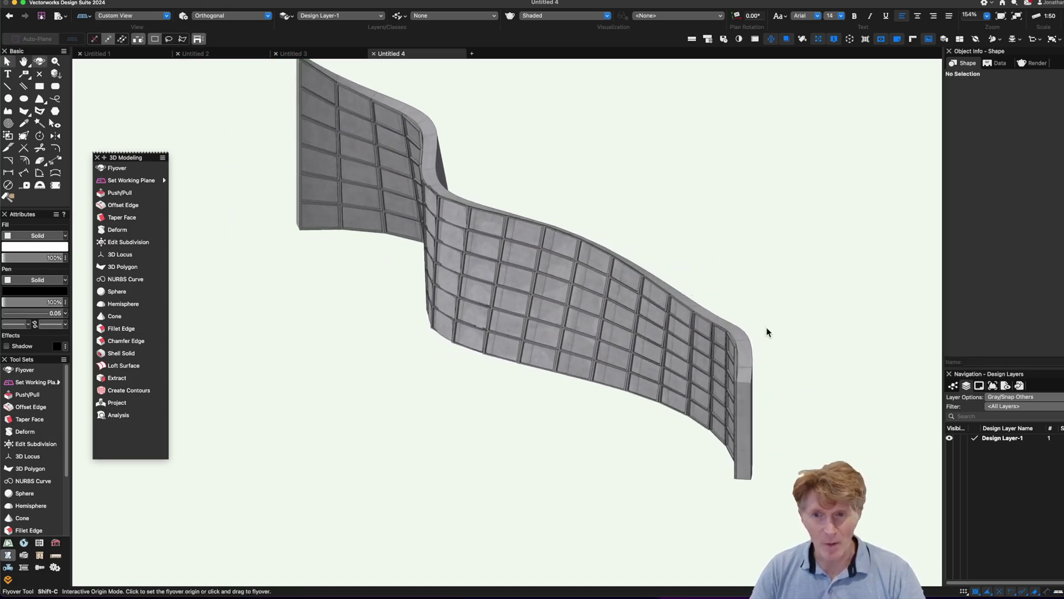
Set the thickness of the concrete wall shell to 250 mm.
{"action": "left_click", "coordinate": [749, 339]}
{"action": "left_click_drag", "start_coordinate": [1001, 186], "coordinate": [969, 192]}
{"action": "type", "text": "25"}
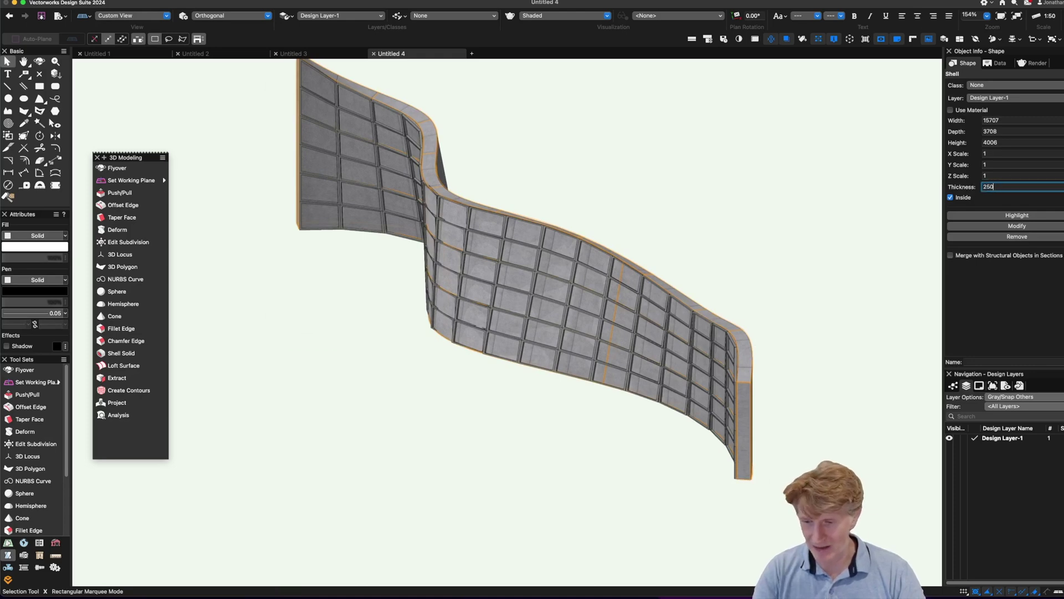
{"action": "type", "text": "0"}
{"action": "key", "text": "Return"}
Remove the concrete wall shell from behind the glazed panel array.
{"action": "left_click", "coordinate": [520, 379]}
{"action": "key", "text": "shift+c"}
{"action": "left_click_drag", "start_coordinate": [520, 379], "coordinate": [549, 357]}
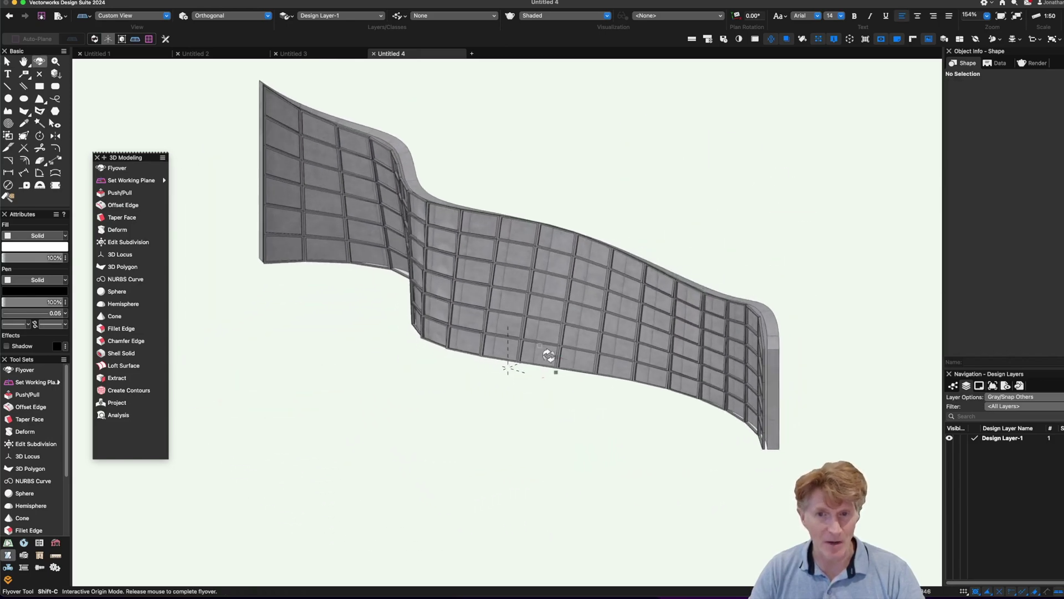
{"action": "key", "text": "x"}
{"action": "left_click", "coordinate": [772, 318]}
{"action": "left_click", "coordinate": [767, 319]}
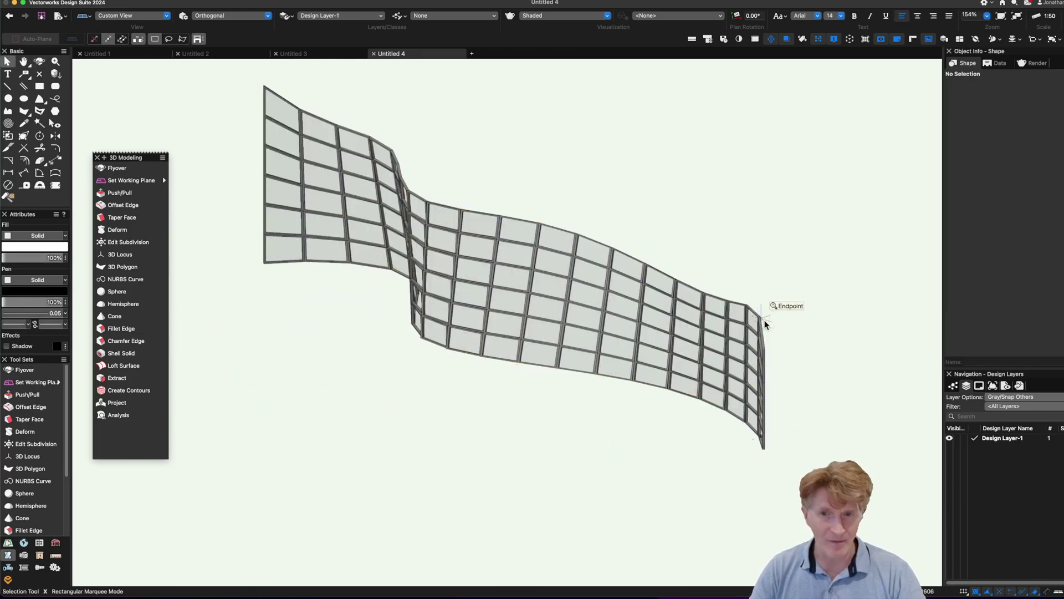
Set the surface array's repetitions to 26 in Y' and 10 in X'.
{"action": "key", "text": "shift+c"}
{"action": "mouse_move", "coordinate": [531, 402]}
{"action": "left_mouse_down"}
{"action": "mouse_move", "coordinate": [468, 359]}
{"action": "mouse_move", "coordinate": [532, 380]}
{"action": "mouse_move", "coordinate": [516, 394]}
{"action": "left_mouse_up"}
{"action": "key", "text": "x"}
{"action": "left_click", "coordinate": [504, 218]}
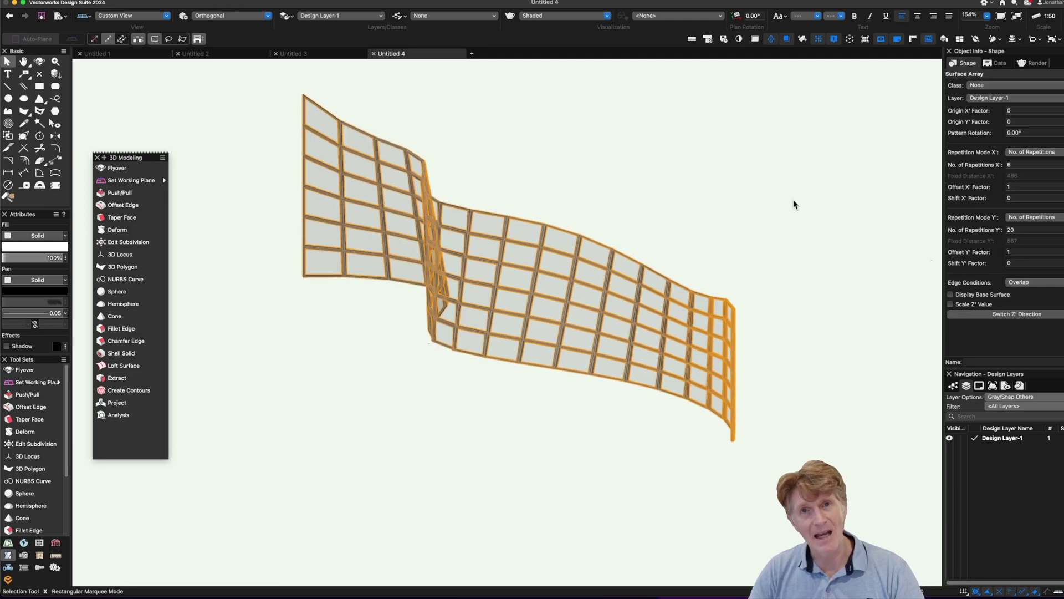
{"action": "double_click", "coordinate": [1018, 229]}
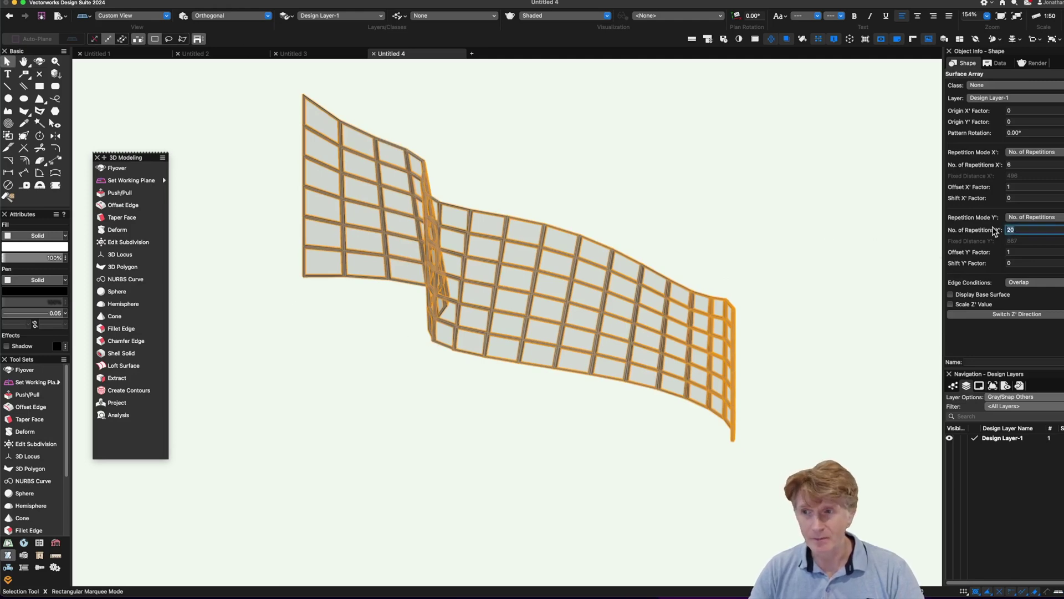
{"action": "type", "text": "2"}
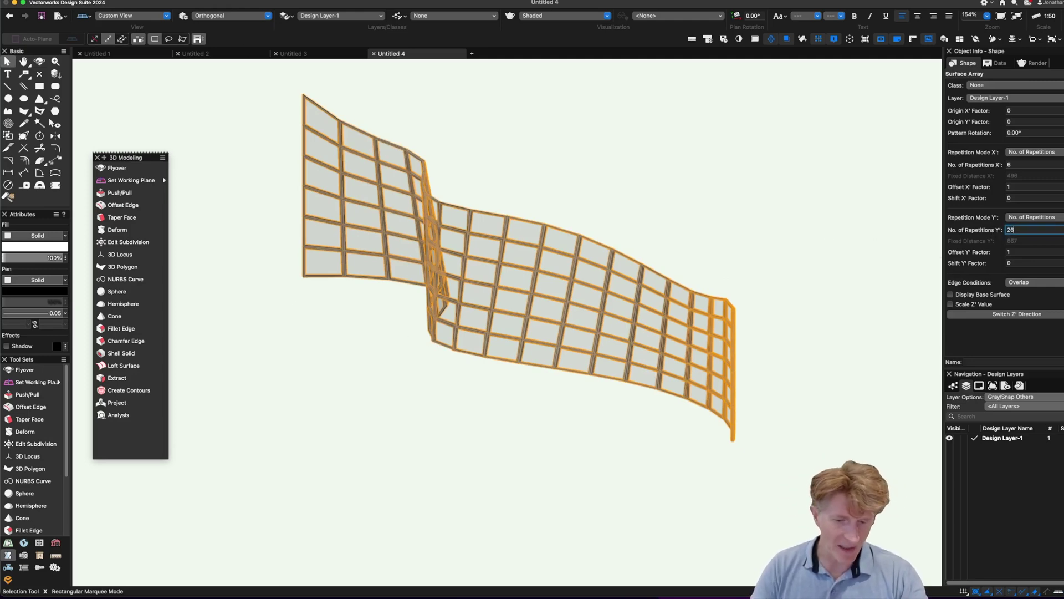
{"action": "key", "text": "Return"}
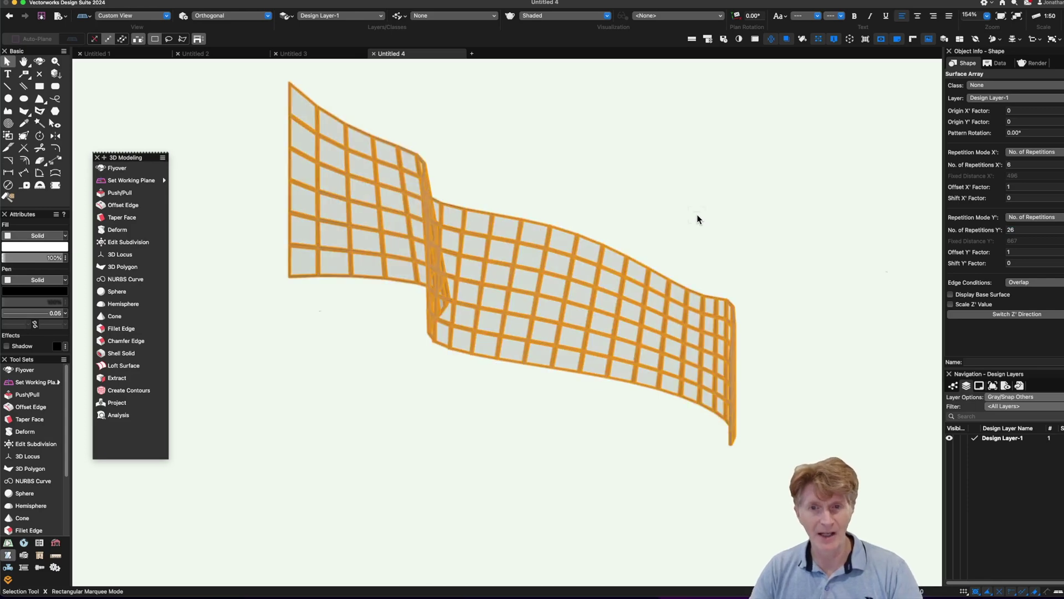
{"action": "double_click", "coordinate": [1029, 165]}
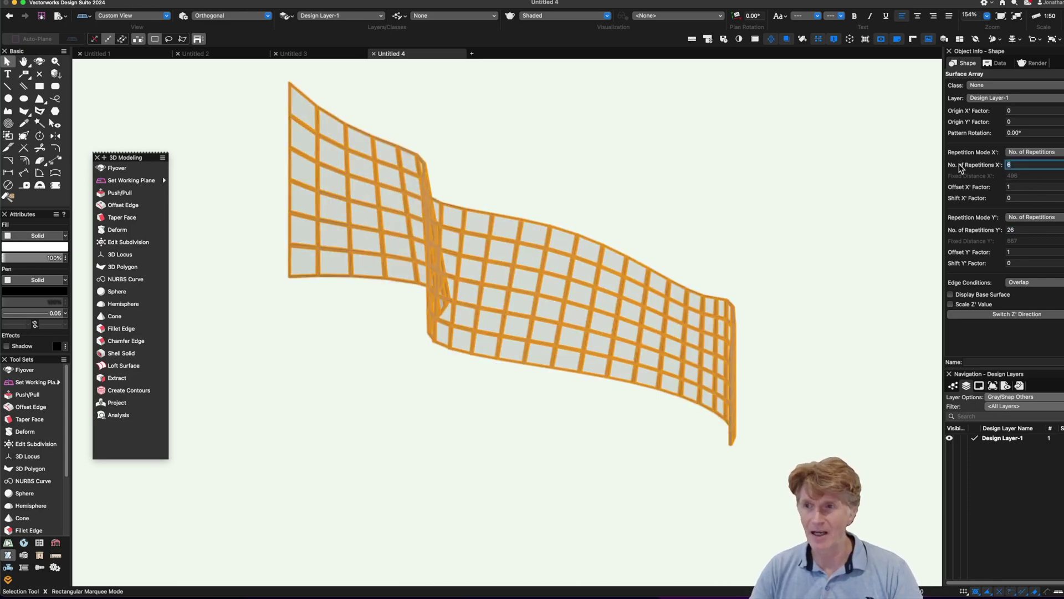
{"action": "type", "text": "10"}
{"action": "key", "text": "Return"}
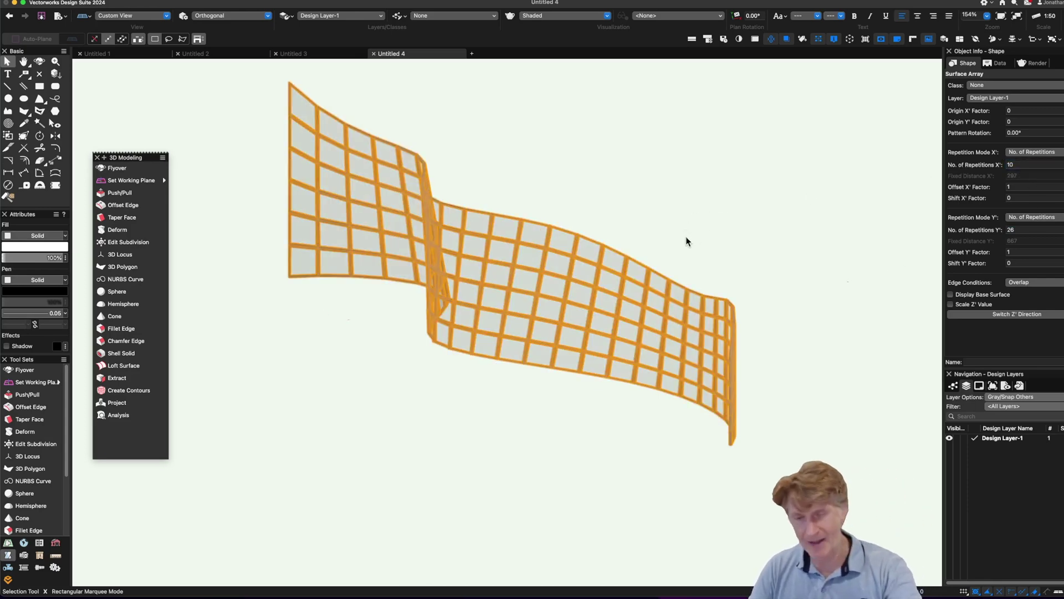
Bring the concrete wall shell back behind the glazed panel array and deselect it.
{"action": "key", "text": "shift+c"}
{"action": "left_click_drag", "start_coordinate": [519, 435], "coordinate": [572, 418]}
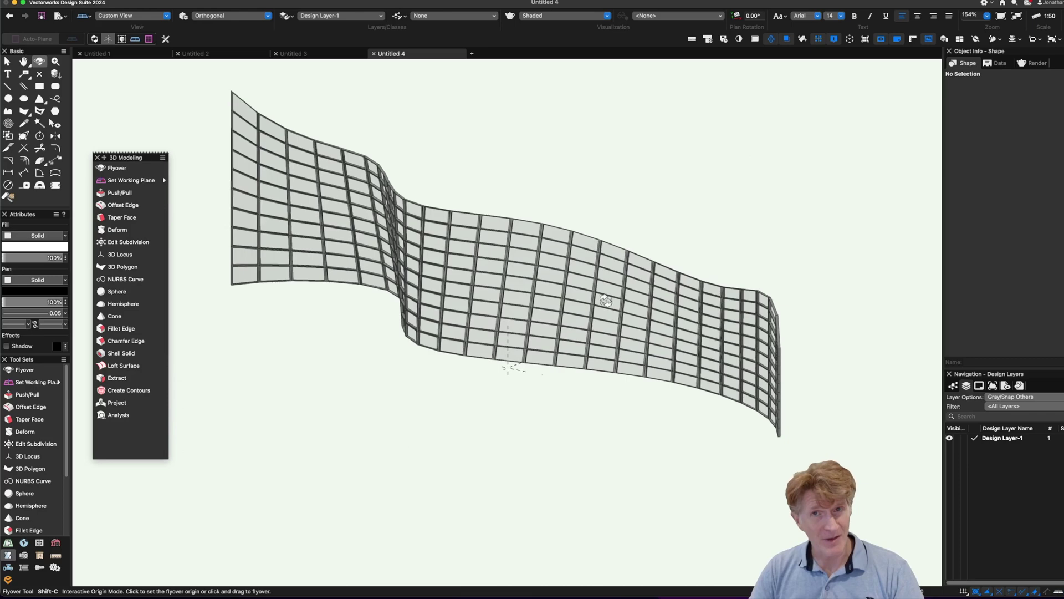
{"action": "key", "text": "x"}
{"action": "left_click", "coordinate": [571, 272]}
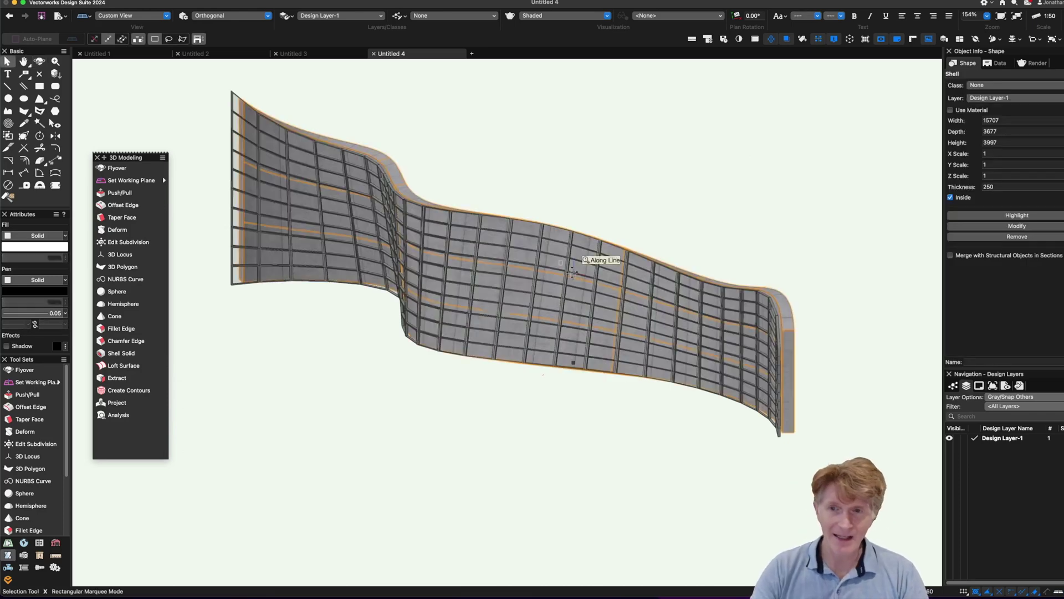
{"action": "left_click", "coordinate": [643, 152]}
{"action": "double_click", "coordinate": [571, 277]}
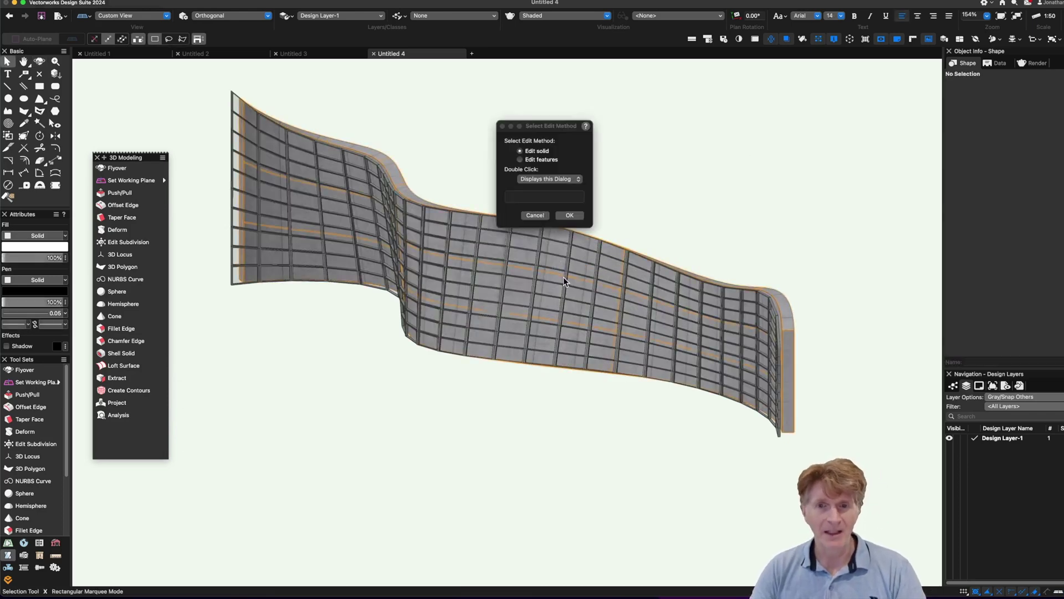
{"action": "left_click", "coordinate": [519, 152]}
{"action": "left_click", "coordinate": [569, 215]}
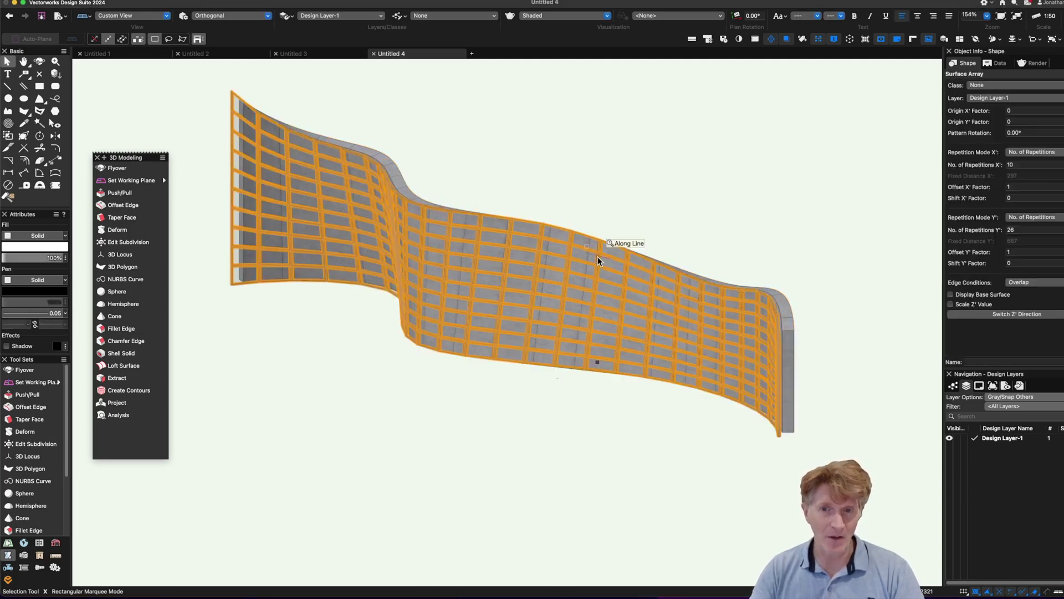
Open the surface array's base surface for editing, inspect its NURBS vertices in reshape mode, and exit.
{"action": "double_click", "coordinate": [598, 258]}
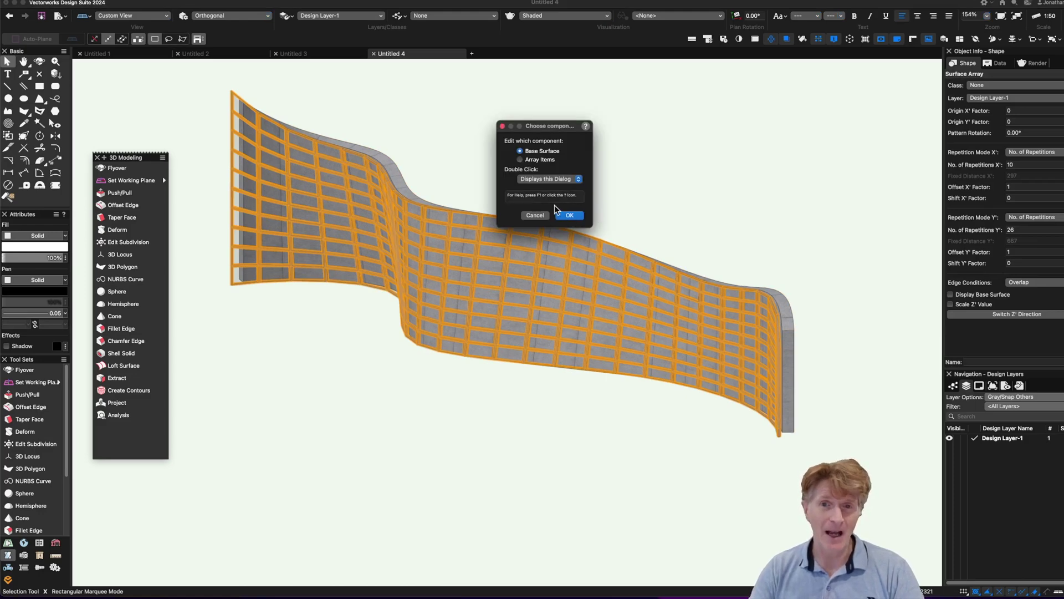
{"action": "left_click", "coordinate": [569, 216]}
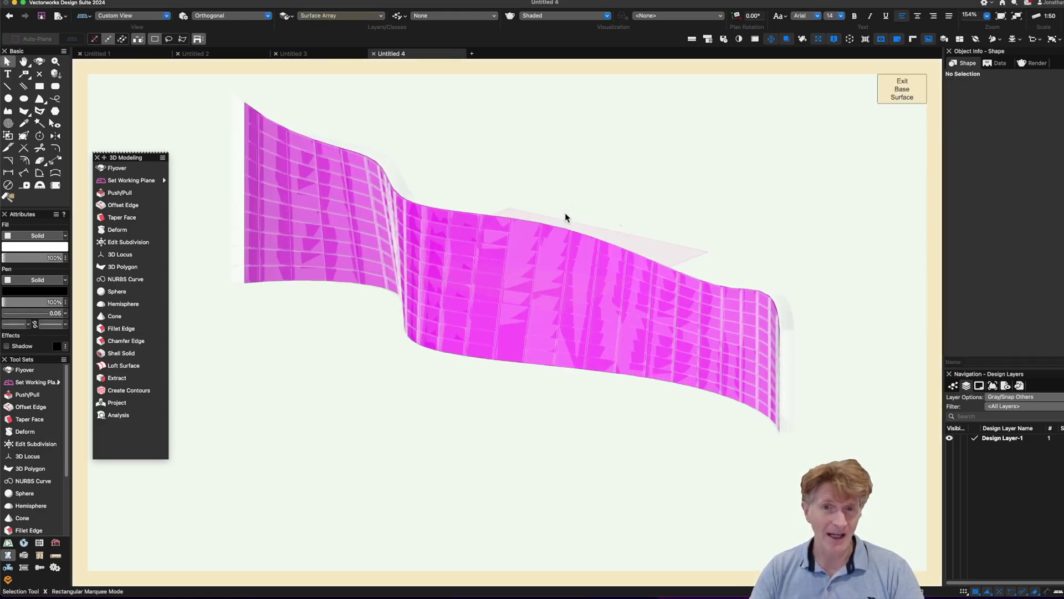
{"action": "left_click", "coordinate": [423, 203]}
{"action": "double_click", "coordinate": [422, 203]}
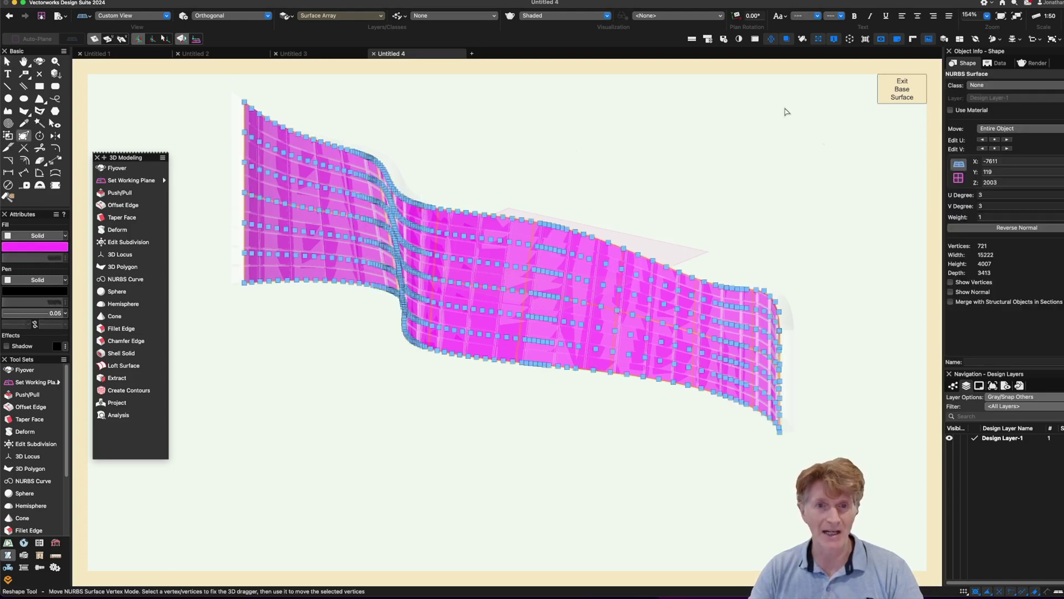
{"action": "left_click", "coordinate": [902, 98]}
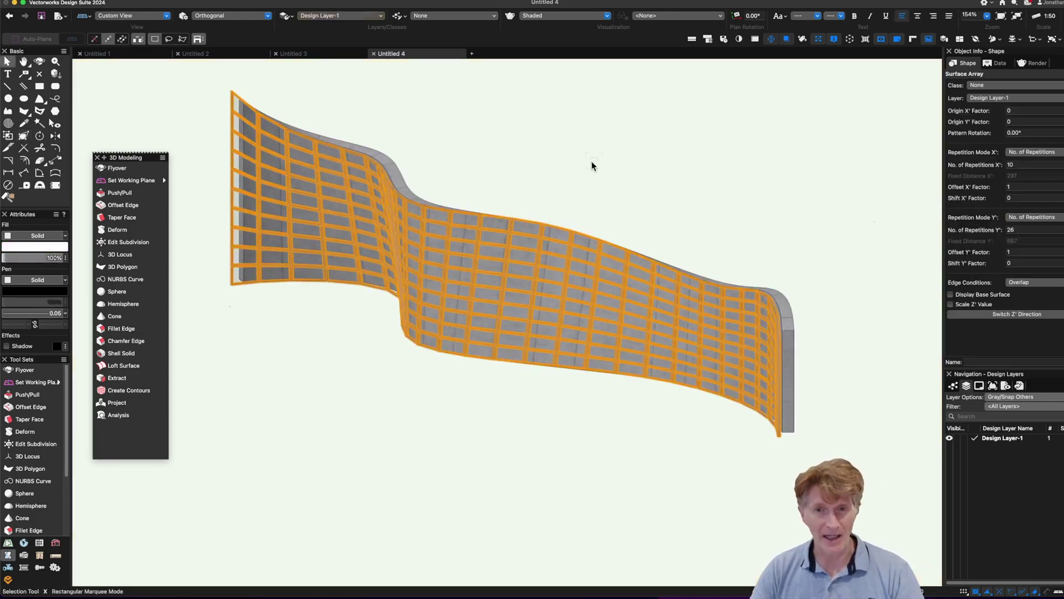
Open the array items of the surface array for editing.
{"action": "key", "text": "x"}
{"action": "key", "text": "x"}
{"action": "double_click", "coordinate": [534, 261]}
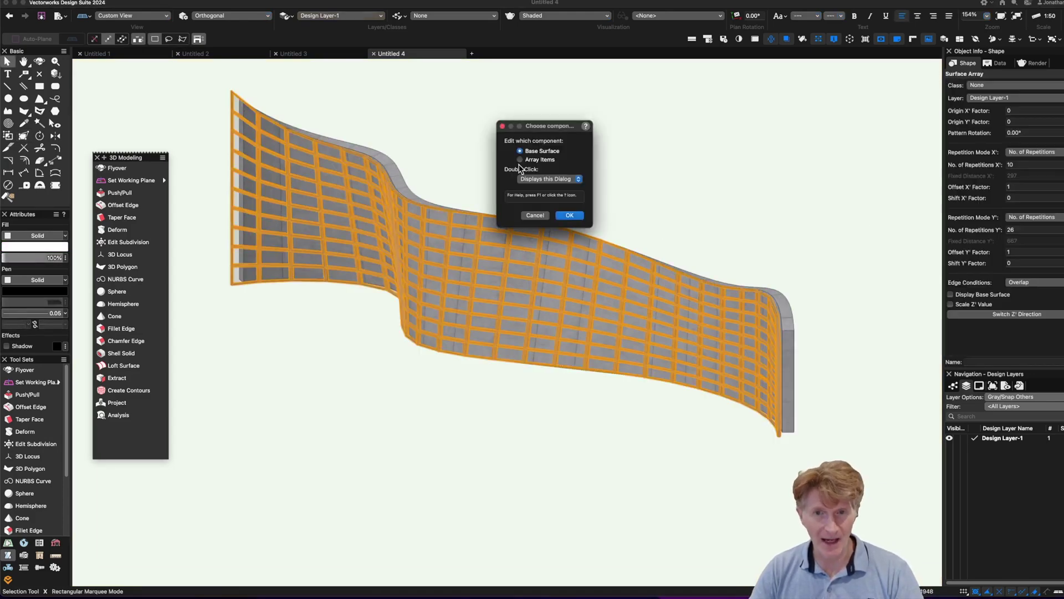
{"action": "left_click", "coordinate": [577, 215]}
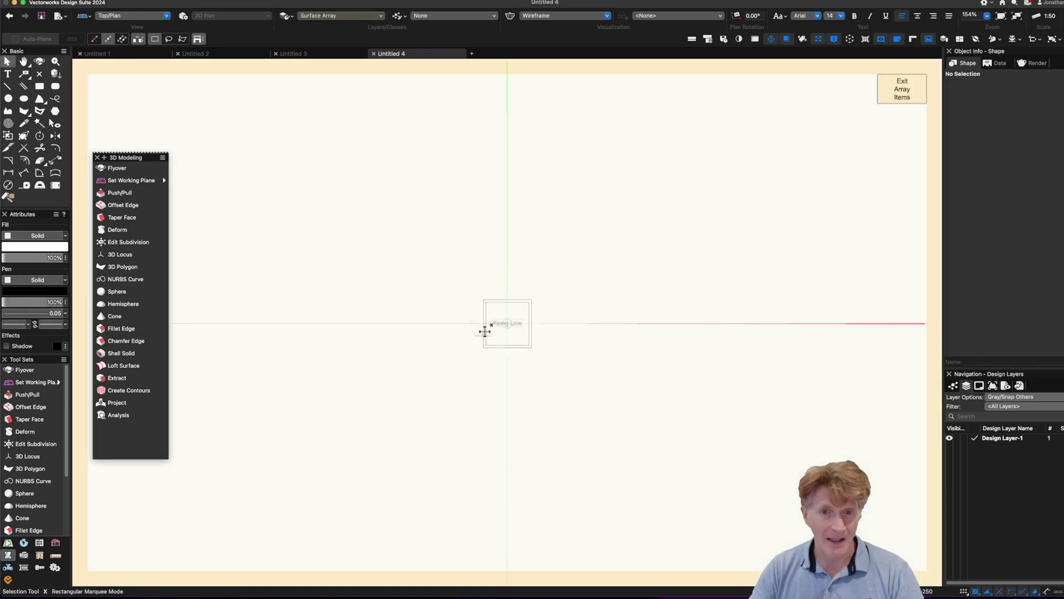
{"action": "left_click_drag", "start_coordinate": [555, 368], "coordinate": [545, 368]}
{"action": "scroll", "coordinate": [542, 365], "scroll_direction": "up", "scroll_amount": 4}
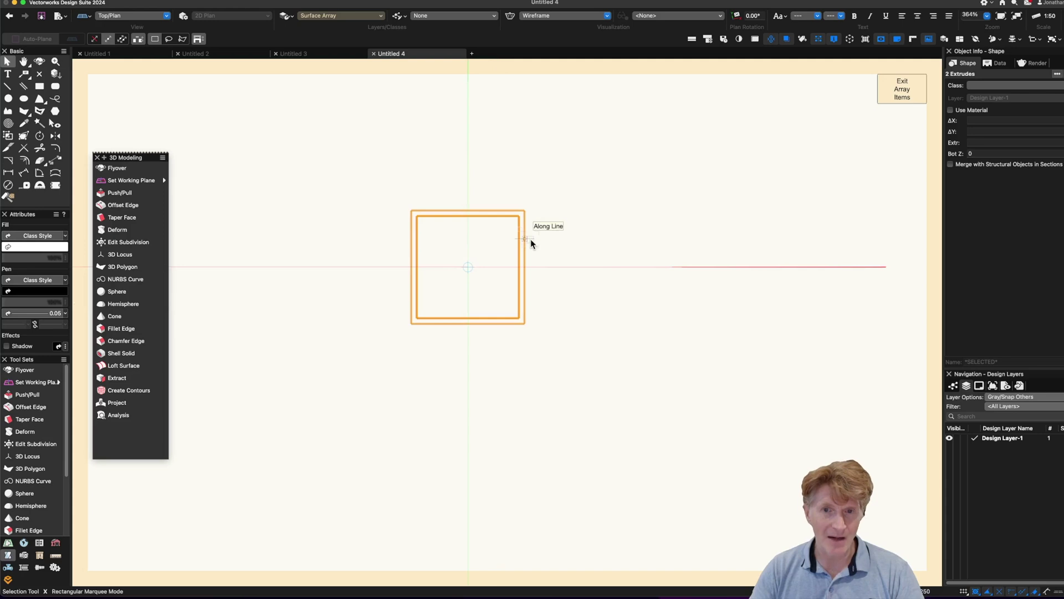
{"action": "left_click", "coordinate": [528, 239]}
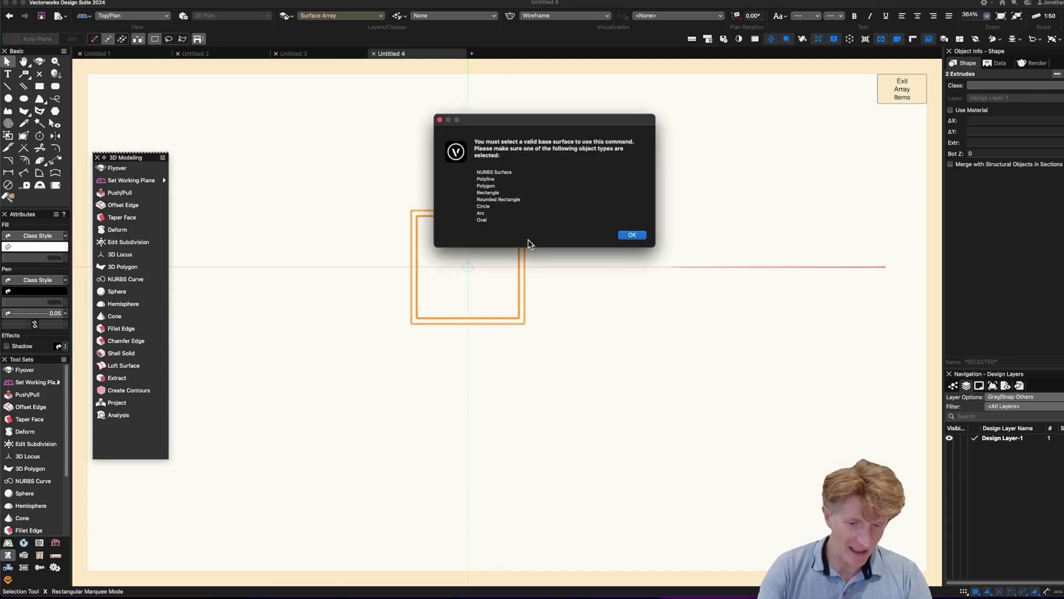
{"action": "key", "text": "Return"}
{"action": "left_click_drag", "start_coordinate": [350, 166], "coordinate": [600, 391]}
{"action": "left_click", "coordinate": [444, 283]}
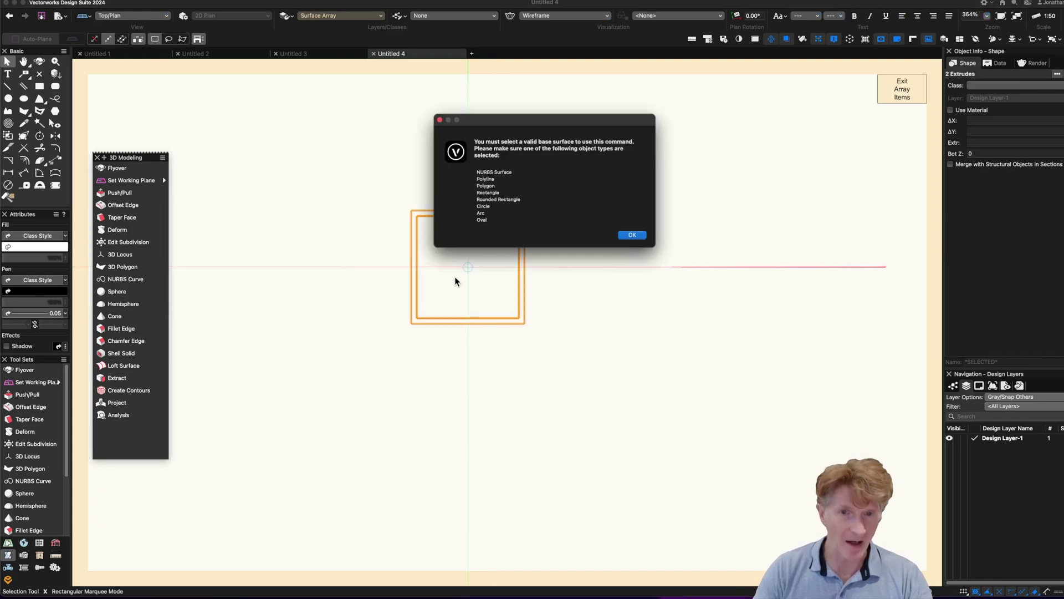
{"action": "key", "text": "Return"}
Rotate the frame and glazing extrudes together about their shared centre so that the square stands on its corner as a diamond.
{"action": "left_click_drag", "start_coordinate": [387, 166], "coordinate": [637, 428]}
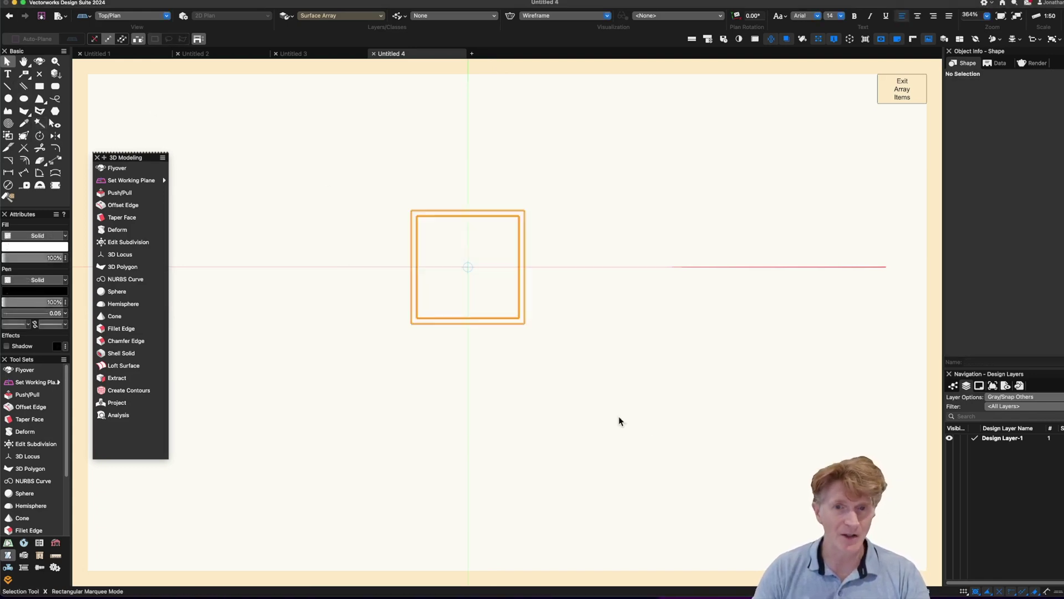
{"action": "left_click", "coordinate": [39, 136]}
{"action": "left_click", "coordinate": [468, 267]}
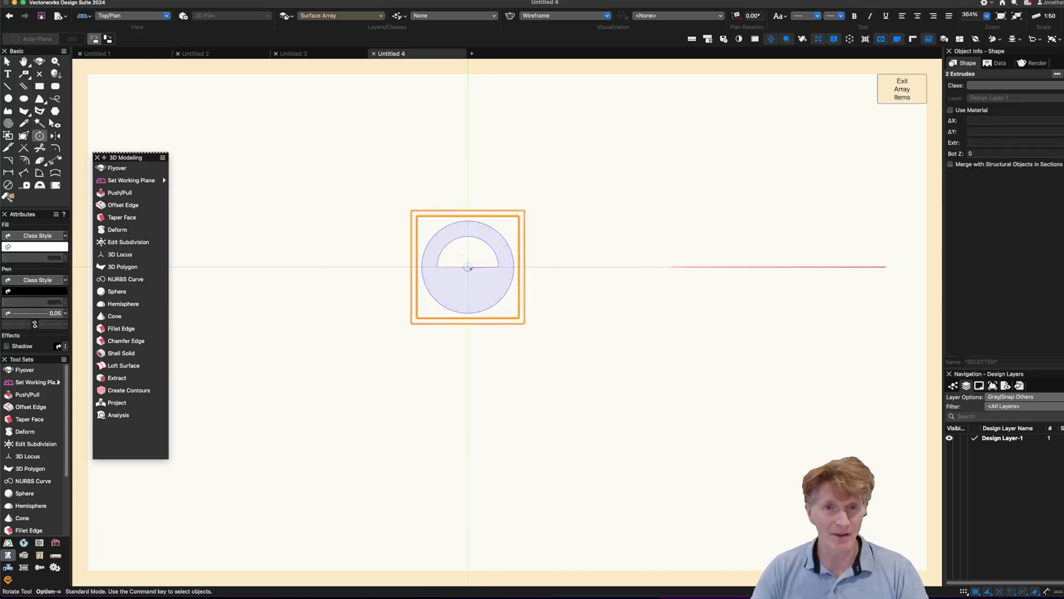
{"action": "left_click", "coordinate": [521, 209]}
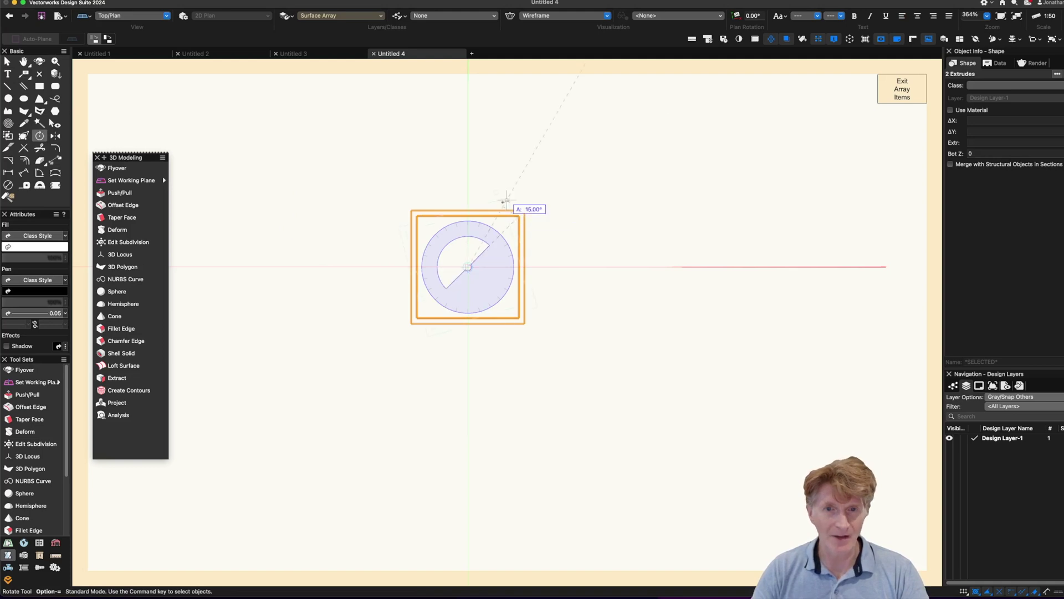
{"action": "left_click", "coordinate": [470, 197]}
{"action": "key", "text": "x"}
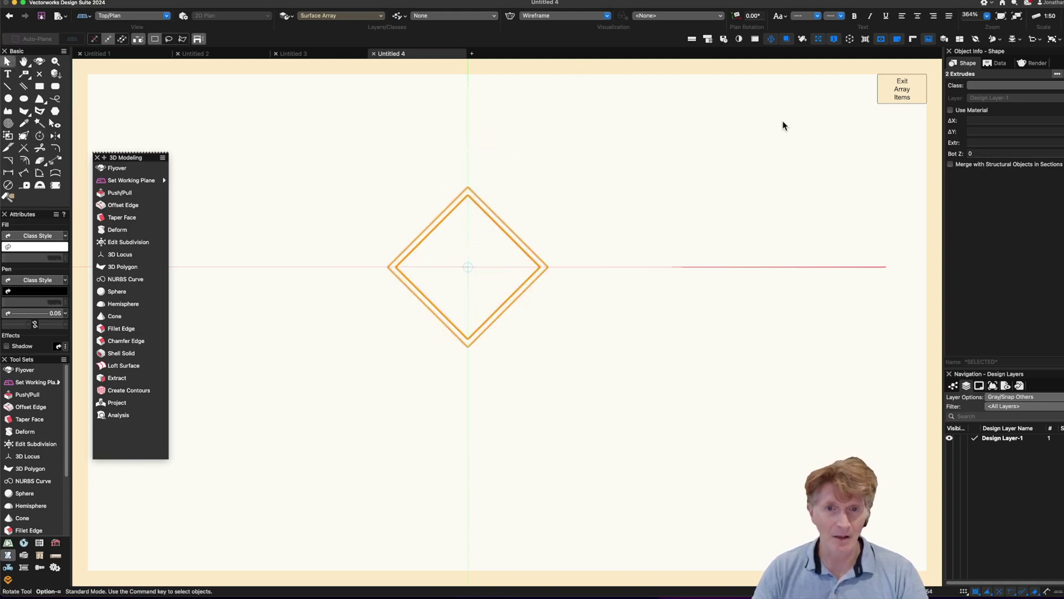
Convert the outer frame extrude of the array items to a mesh, working in a shaded right isometric view.
{"action": "key", "text": "3"}
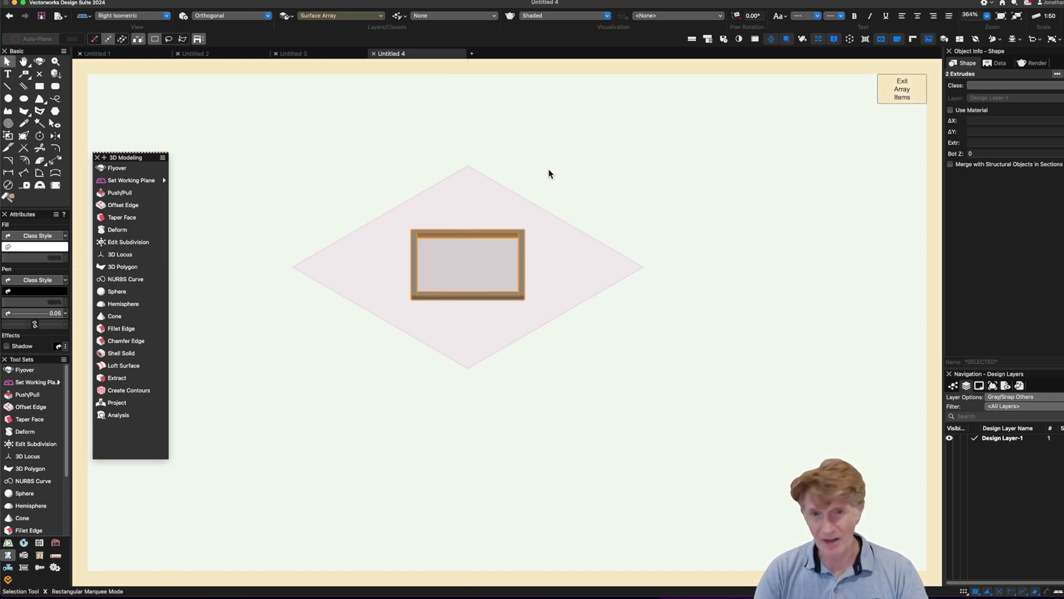
{"action": "left_click", "coordinate": [538, 170]}
{"action": "left_click", "coordinate": [521, 235]}
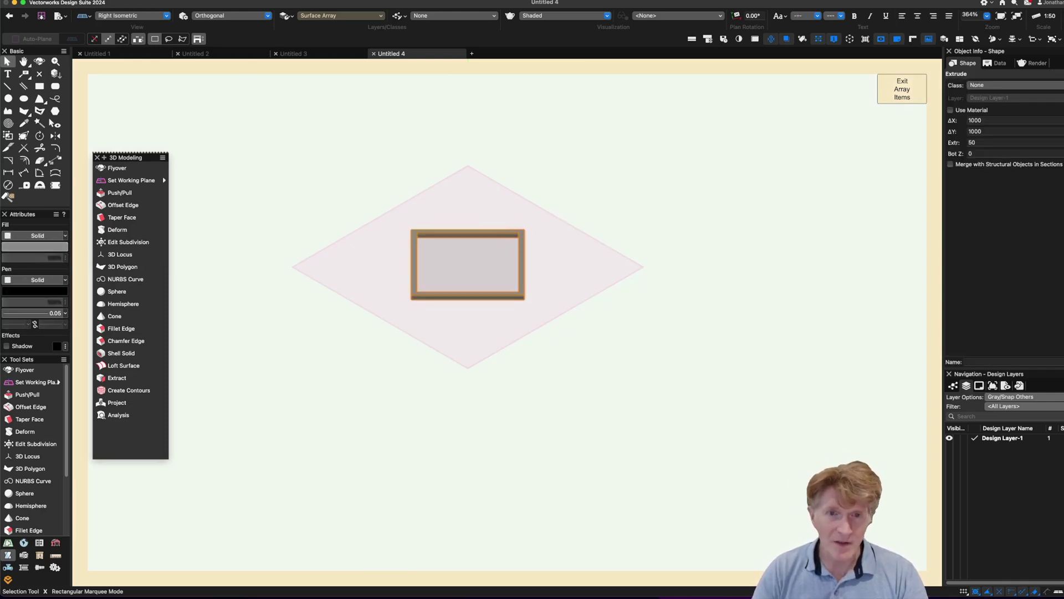
{"action": "left_click", "coordinate": [136, 1]}
{"action": "mouse_move", "coordinate": [156, 179]}
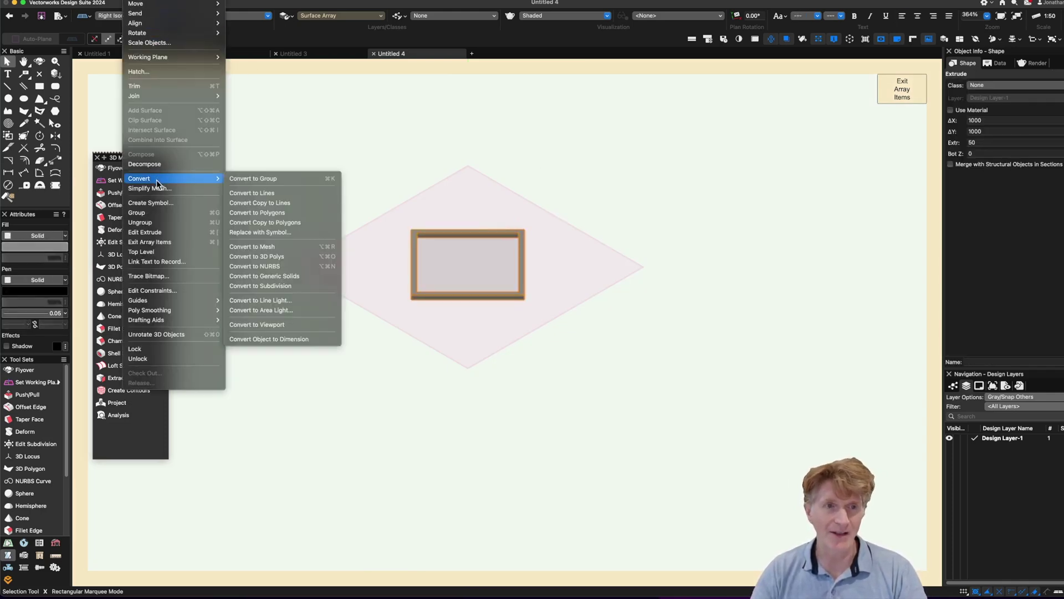
{"action": "left_click", "coordinate": [256, 246]}
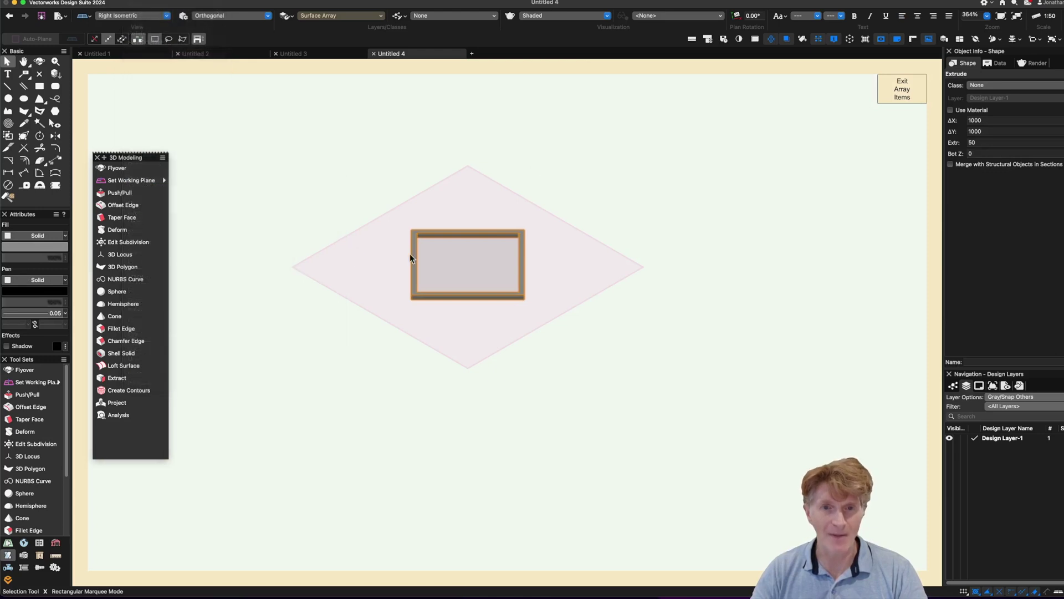
{"action": "left_click", "coordinate": [483, 237]}
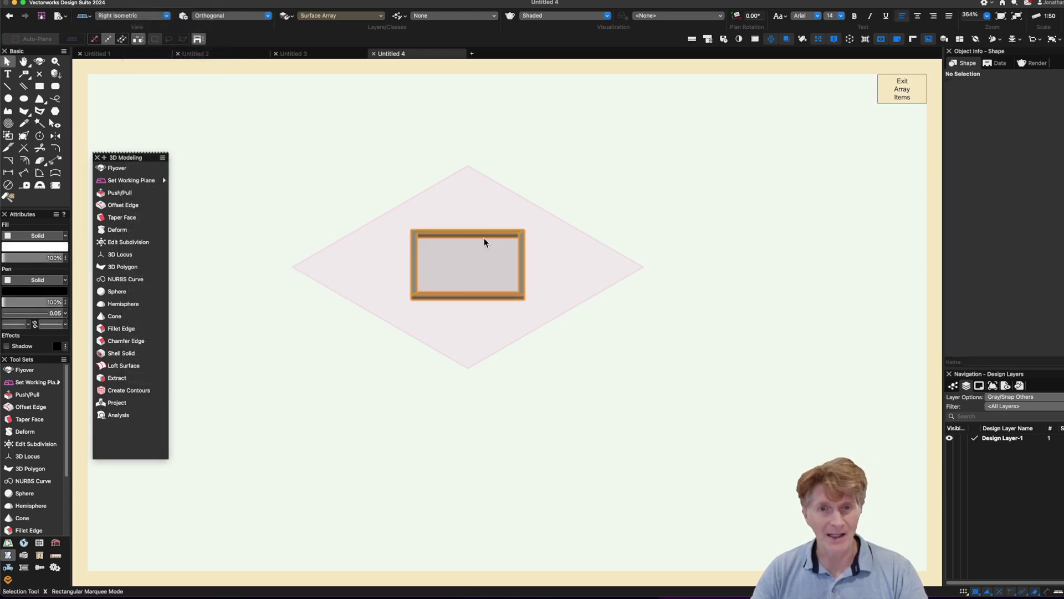
{"action": "double_click", "coordinate": [491, 244]}
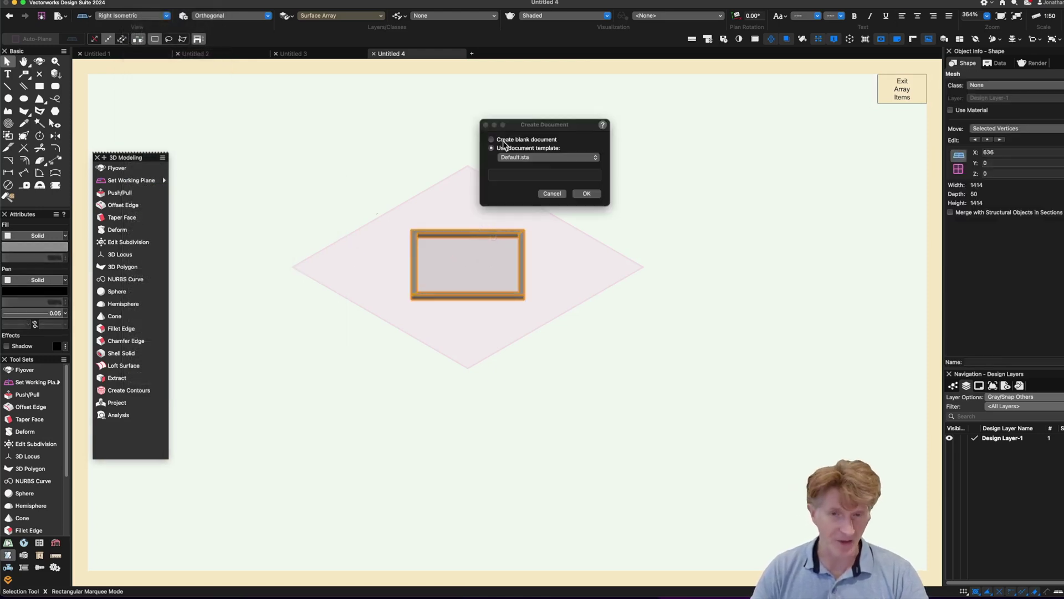
{"action": "left_click", "coordinate": [588, 191]}
{"action": "left_click", "coordinate": [731, 145]}
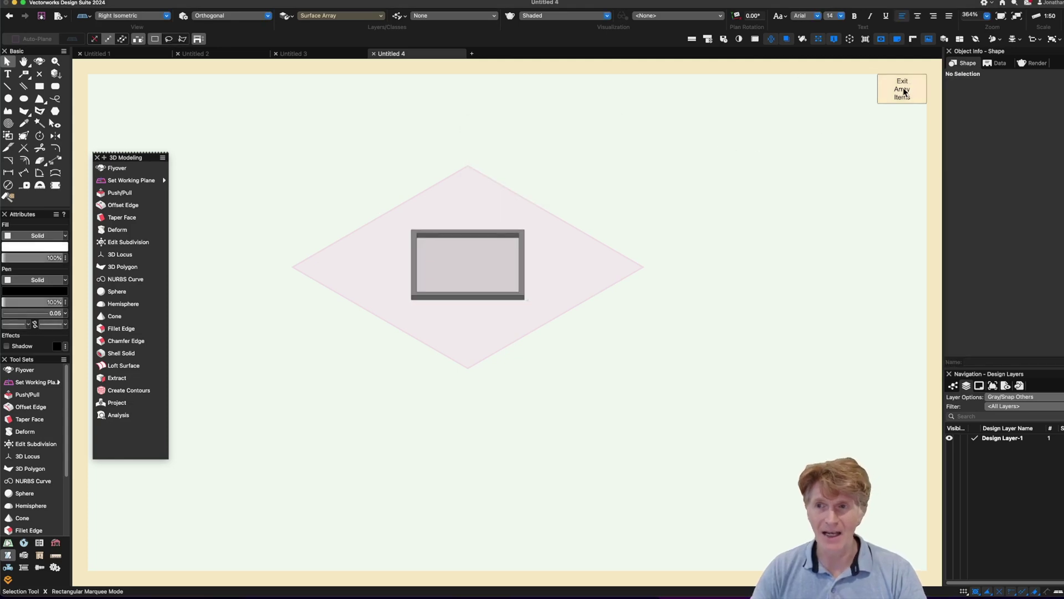
{"action": "left_click", "coordinate": [495, 289]}
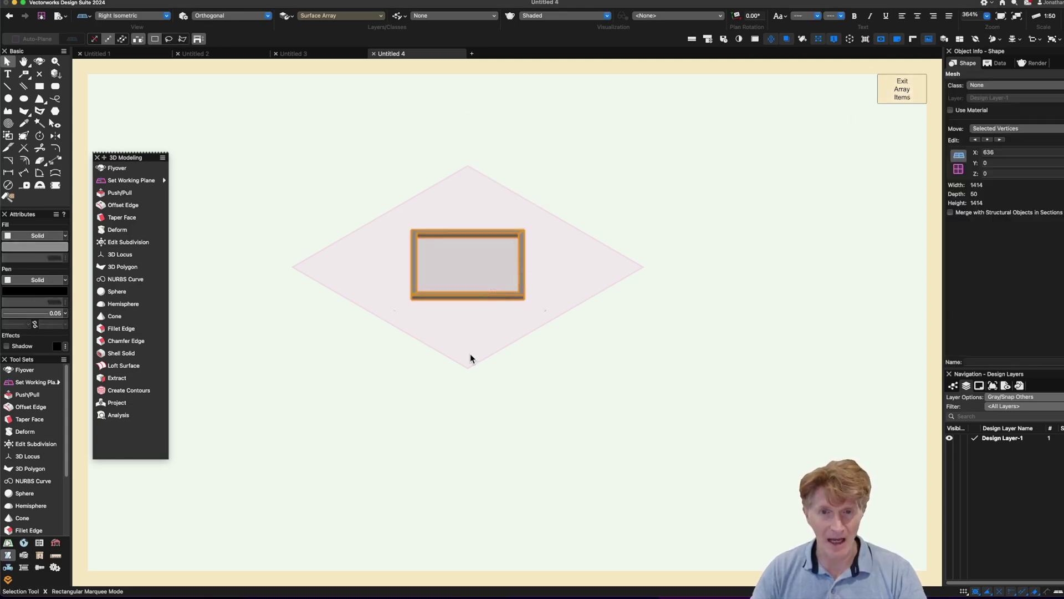
Convert the inner glazing extrude to a mesh in plan view and exit the array items.
{"action": "key", "text": "super+5"}
{"action": "left_click", "coordinate": [457, 207]}
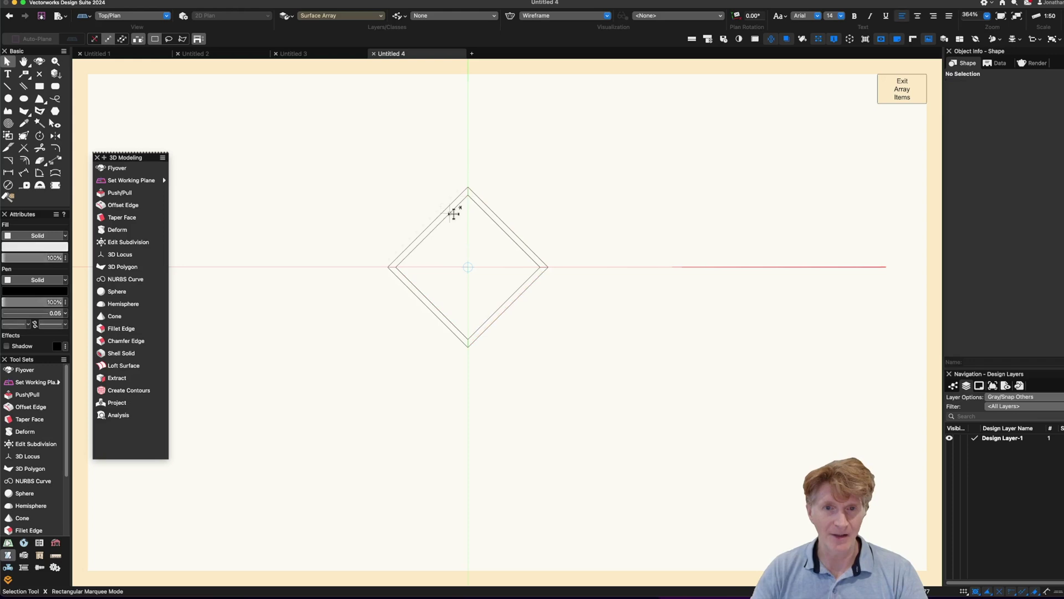
{"action": "left_click", "coordinate": [452, 214]}
{"action": "left_click", "coordinate": [445, 214]}
{"action": "left_click", "coordinate": [441, 224]}
{"action": "left_click", "coordinate": [150, 0]}
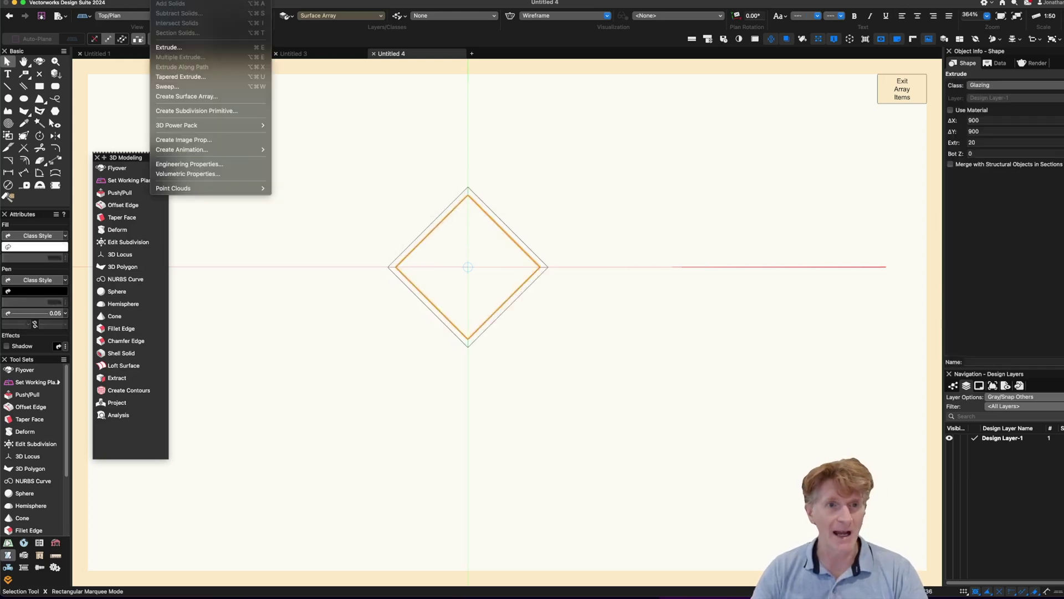
{"action": "mouse_move", "coordinate": [189, 183]}
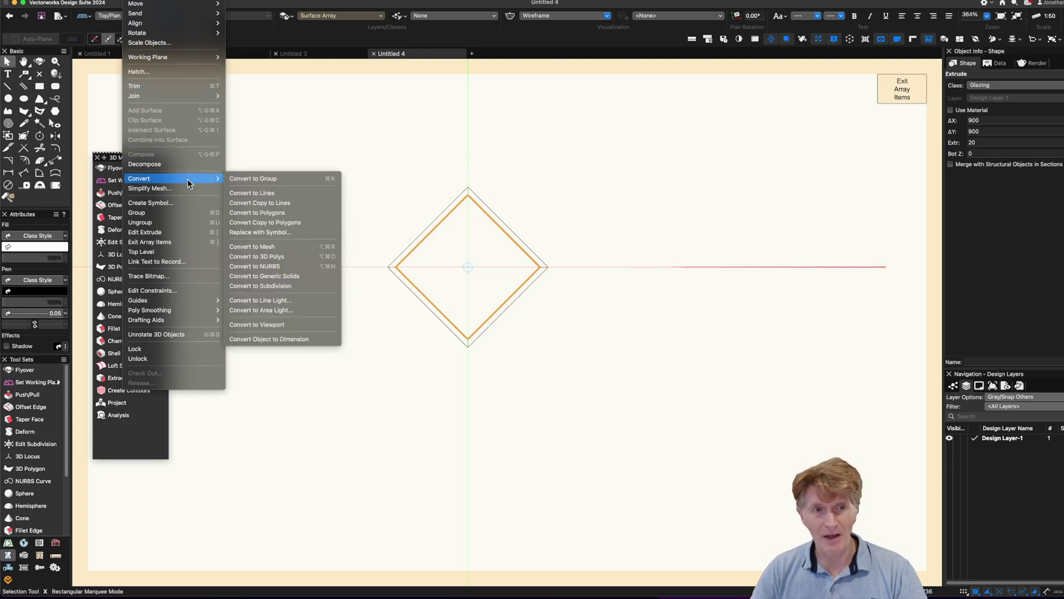
{"action": "left_click", "coordinate": [267, 247]}
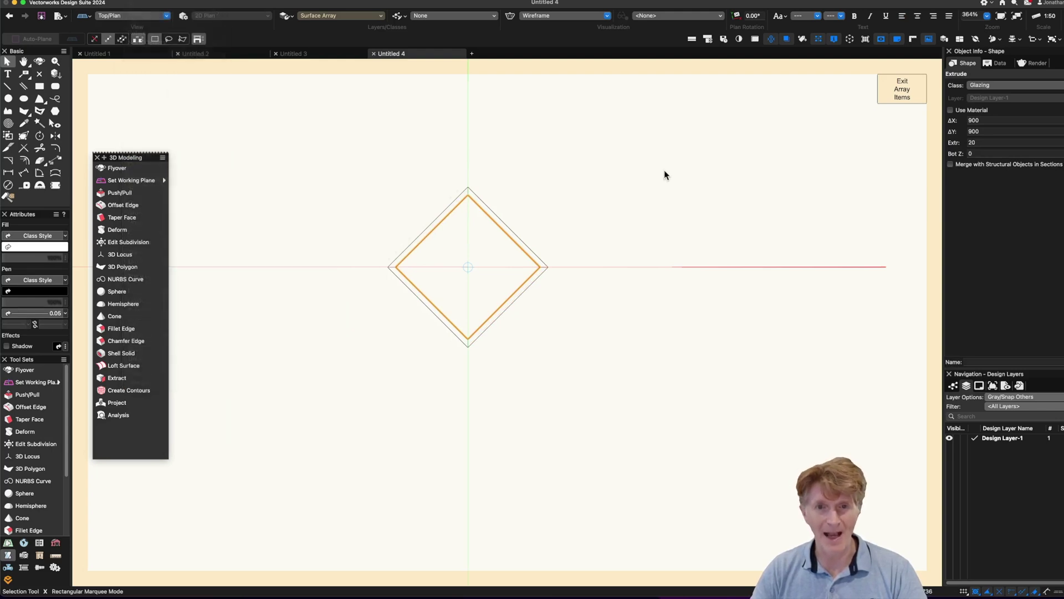
{"action": "left_click", "coordinate": [706, 152]}
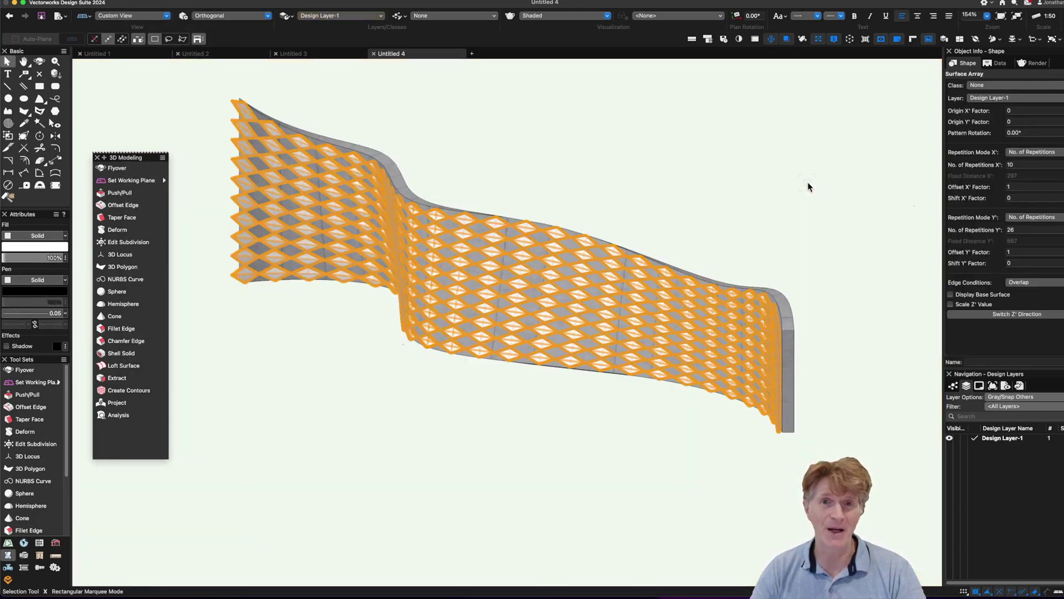
Delete the concrete wall shell behind the diamond panel array.
{"action": "left_click", "coordinate": [617, 207]}
{"action": "key", "text": "shift+c"}
{"action": "left_click_drag", "start_coordinate": [459, 409], "coordinate": [430, 396]}
{"action": "key", "text": "x"}
{"action": "left_click", "coordinate": [703, 303]}
{"action": "key", "text": "Delete"}
View the panel array on its own from plan, front and right isometric, and undo the deletion of the wall shell.
{"action": "key", "text": "shift+c"}
{"action": "mouse_move", "coordinate": [501, 398]}
{"action": "left_mouse_down"}
{"action": "mouse_move", "coordinate": [510, 365]}
{"action": "mouse_move", "coordinate": [585, 405]}
{"action": "mouse_move", "coordinate": [480, 442]}
{"action": "mouse_move", "coordinate": [529, 382]}
{"action": "mouse_move", "coordinate": [491, 393]}
{"action": "left_mouse_up"}
{"action": "key", "text": "x"}
{"action": "key", "text": "super+5"}
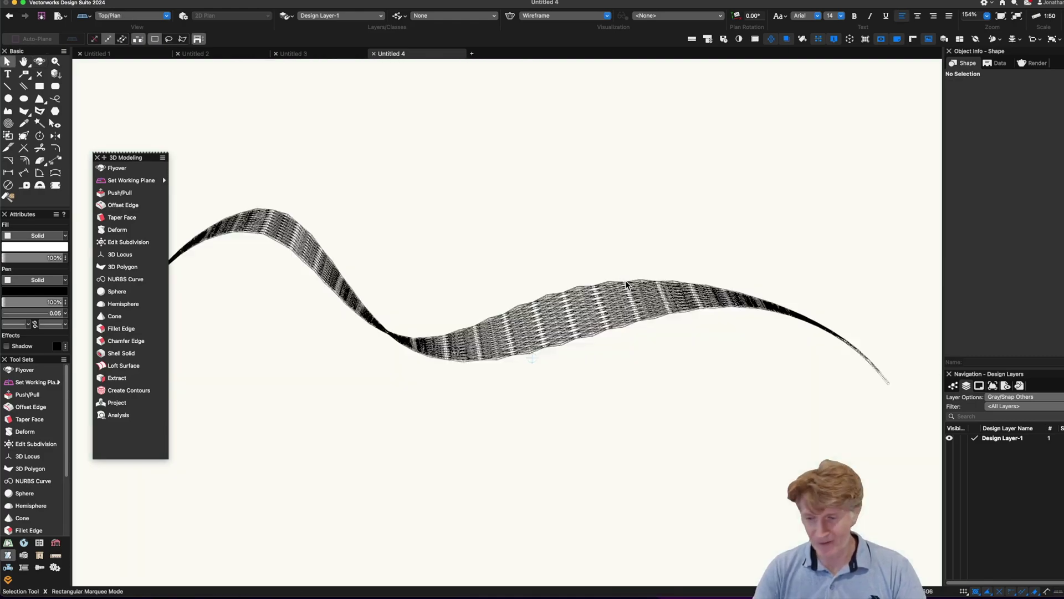
{"action": "key", "text": "super+2"}
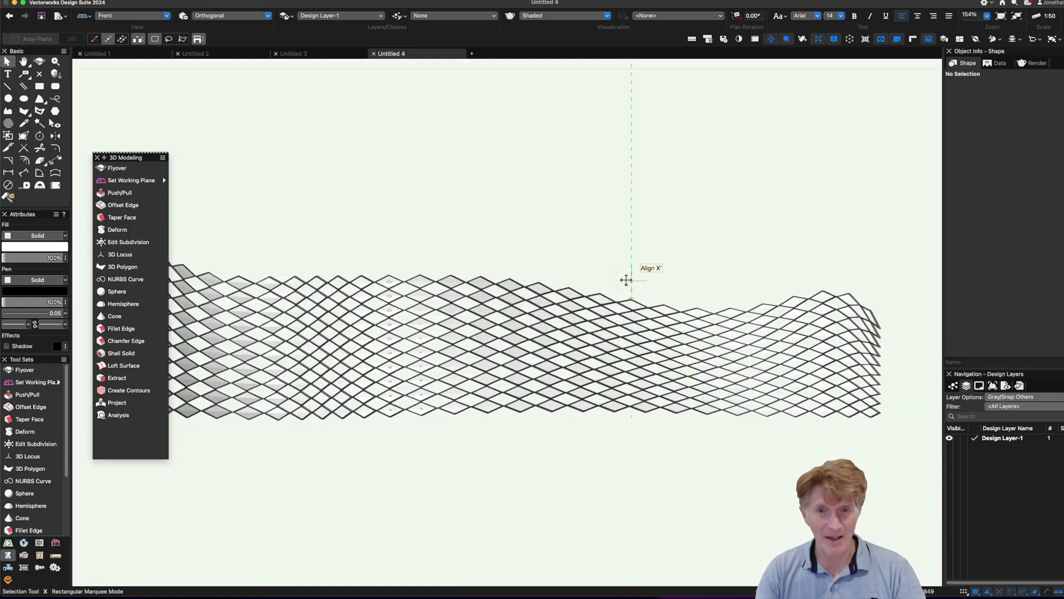
{"action": "key", "text": "super+3"}
{"action": "key", "text": "super+a"}
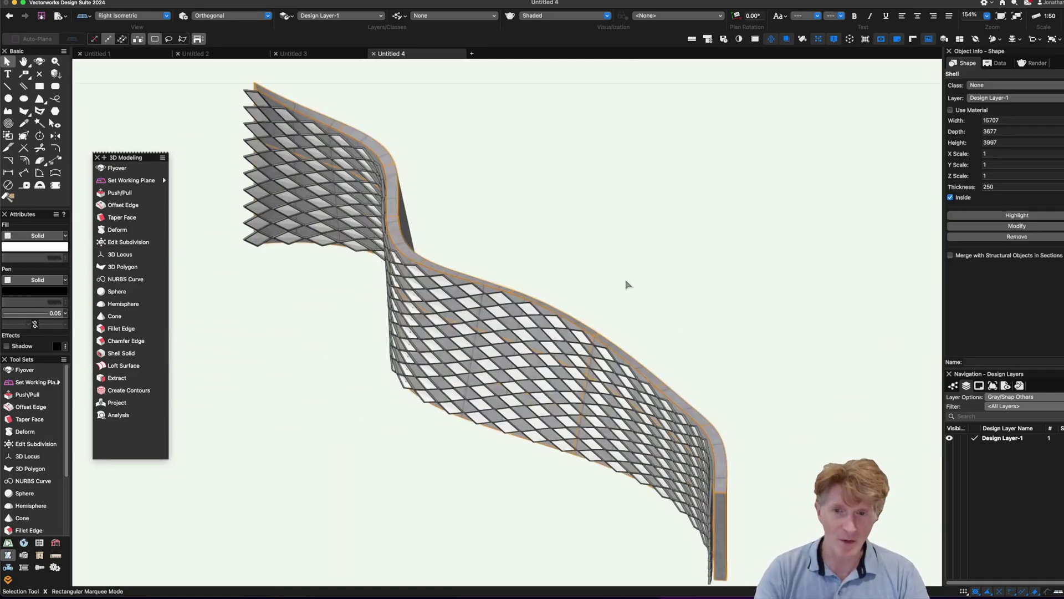
Open the concrete wall shell for editing with the Edit solid method.
{"action": "key", "text": "shift+c"}
{"action": "left_click_drag", "start_coordinate": [620, 290], "coordinate": [648, 285]}
{"action": "key", "text": "x"}
{"action": "double_click", "coordinate": [672, 355]}
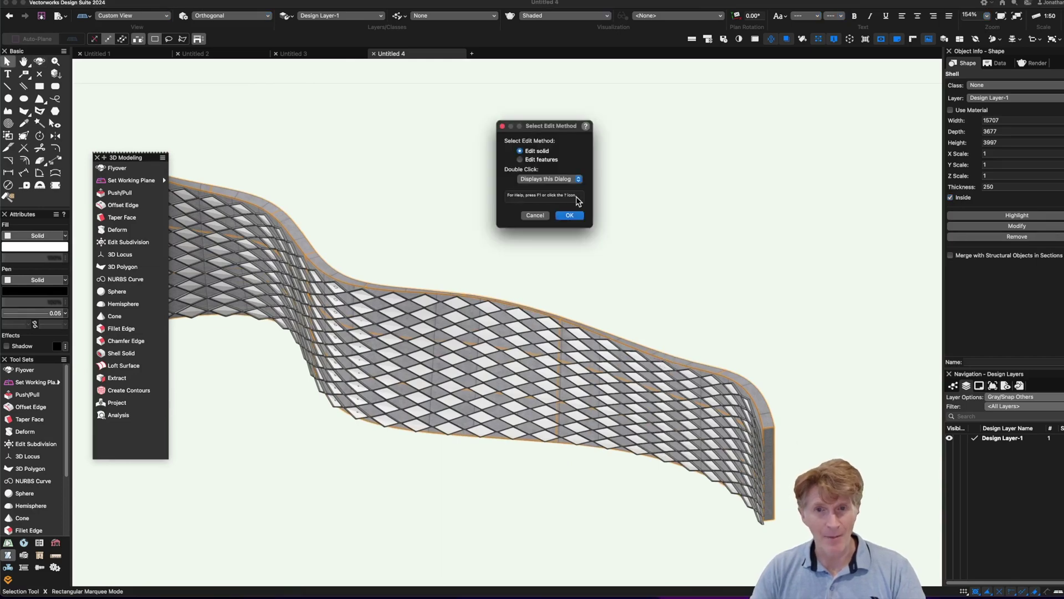
{"action": "left_click", "coordinate": [569, 215]}
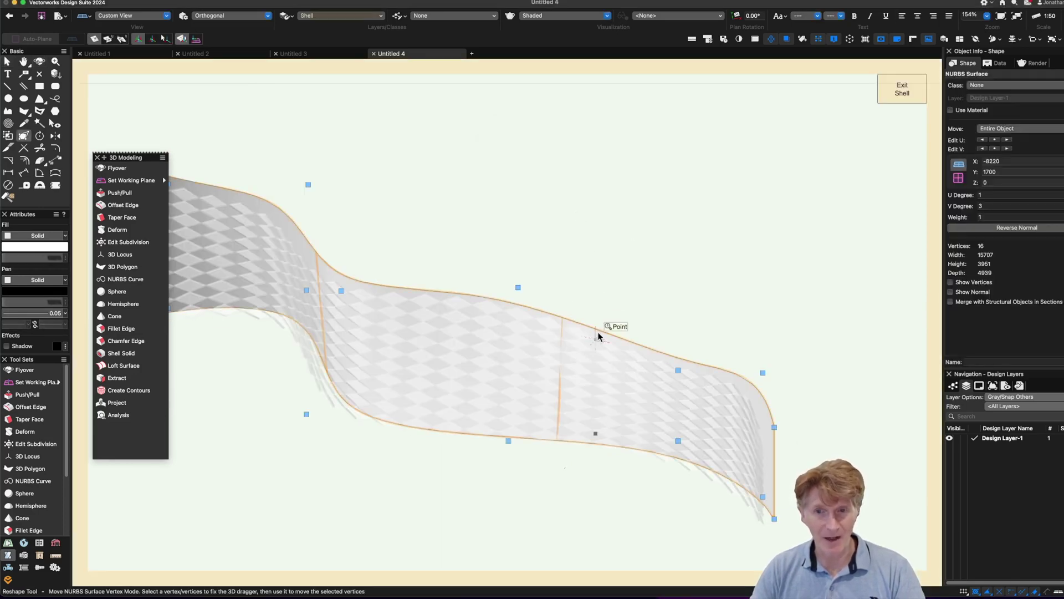
Pull two upper vertices of the shell's NURBS surface upward, one mid-length and one nearer the far end, and exit the shell.
{"action": "left_click", "coordinate": [517, 288]}
{"action": "left_click_drag", "start_coordinate": [527, 240], "coordinate": [549, 148]}
{"action": "scroll", "coordinate": [285, 194], "scroll_direction": "down", "scroll_amount": 5}
{"action": "scroll", "coordinate": [335, 183], "scroll_direction": "left", "scroll_amount": 3}
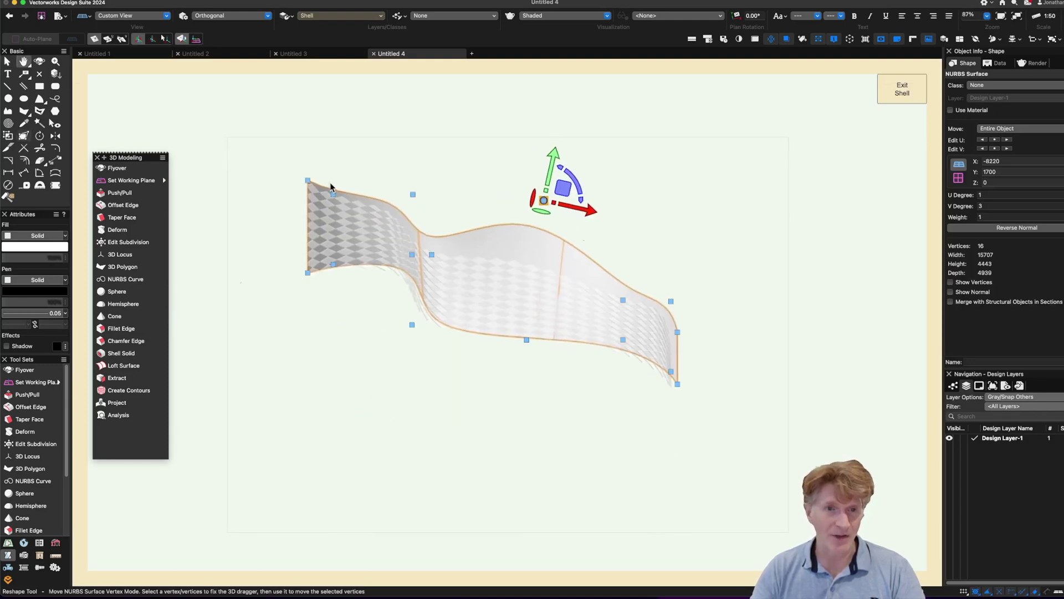
{"action": "left_click", "coordinate": [413, 195]}
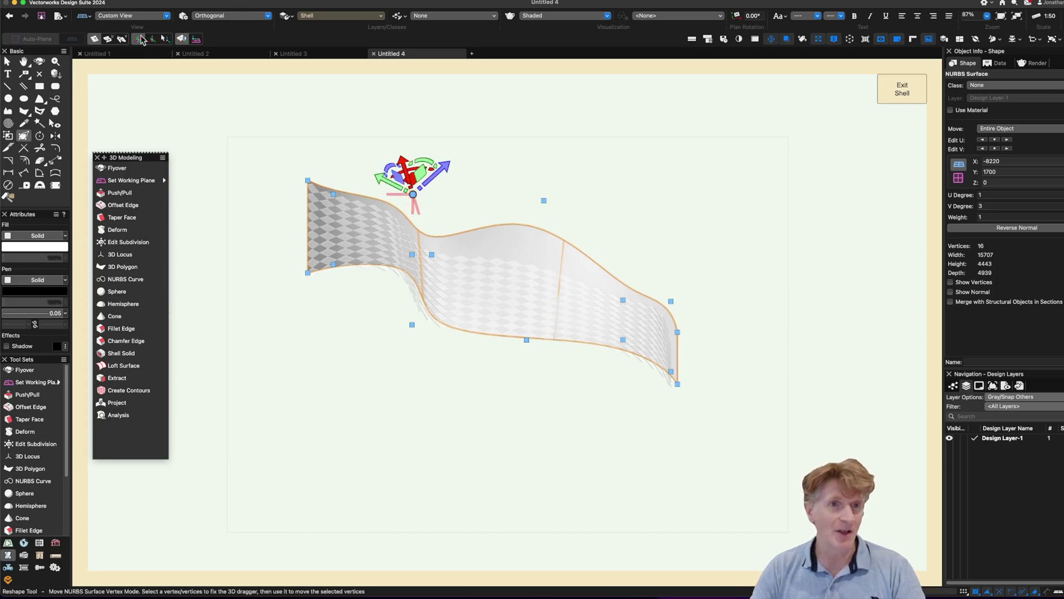
{"action": "left_click_drag", "start_coordinate": [403, 164], "coordinate": [394, 143]}
{"action": "key", "text": "shift+c"}
{"action": "mouse_move", "coordinate": [516, 363]}
{"action": "left_mouse_down"}
{"action": "mouse_move", "coordinate": [447, 347]}
{"action": "mouse_move", "coordinate": [477, 353]}
{"action": "left_mouse_up"}
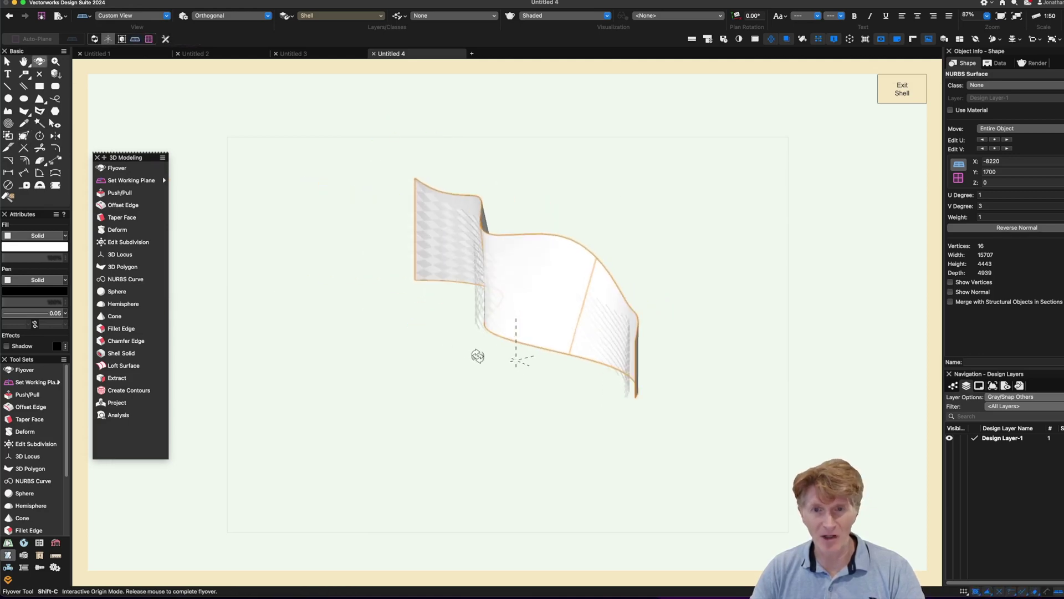
{"action": "left_click", "coordinate": [899, 89]}
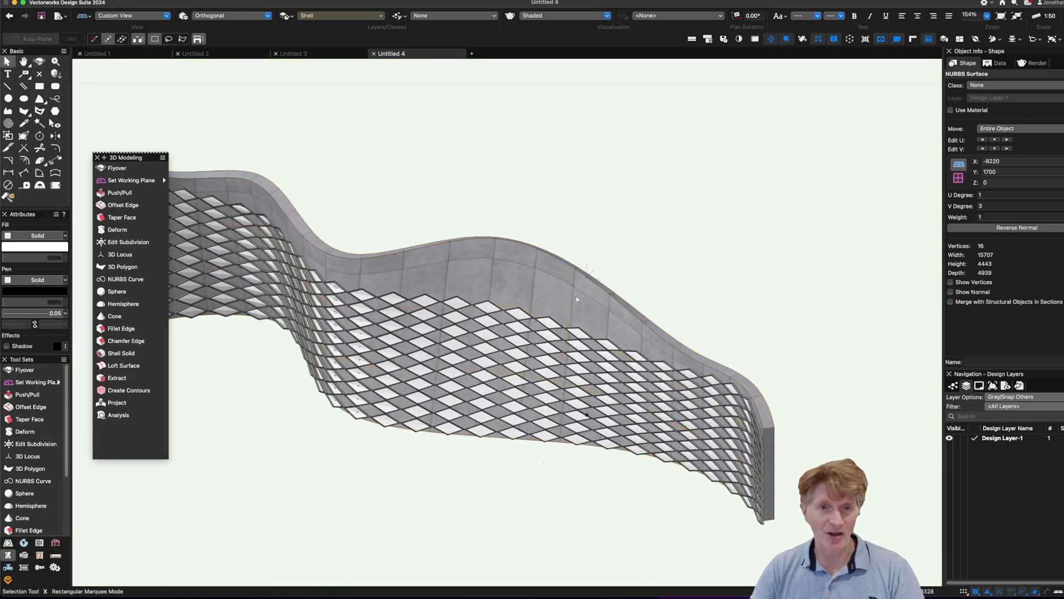
Compare the reshaped concrete wall with the diamond panel array from different angles and leave the wall deselected.
{"action": "left_click_drag", "start_coordinate": [521, 468], "coordinate": [494, 464]}
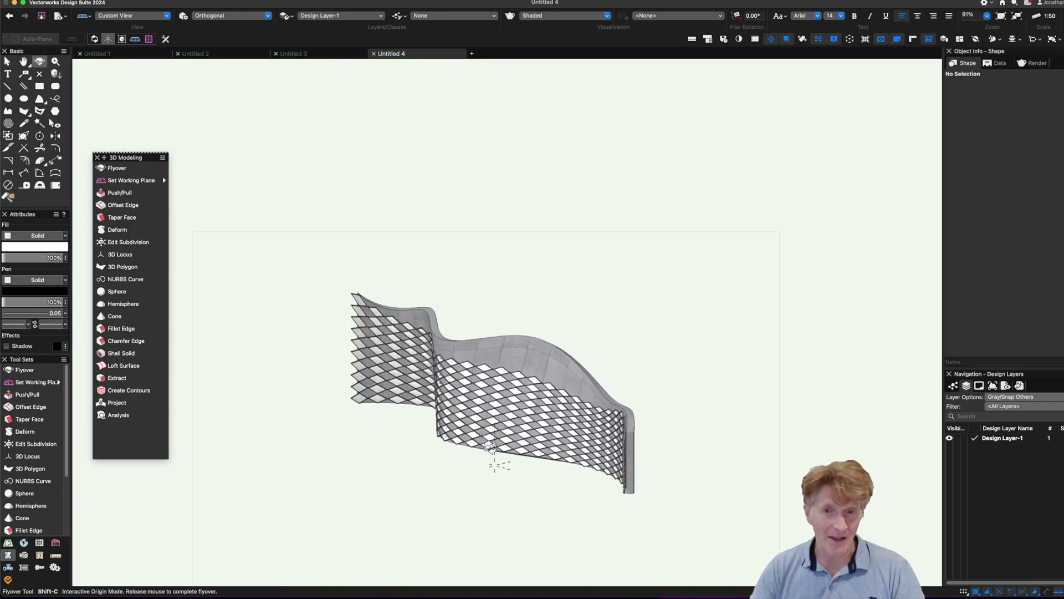
{"action": "key", "text": "x"}
{"action": "left_click", "coordinate": [508, 367]}
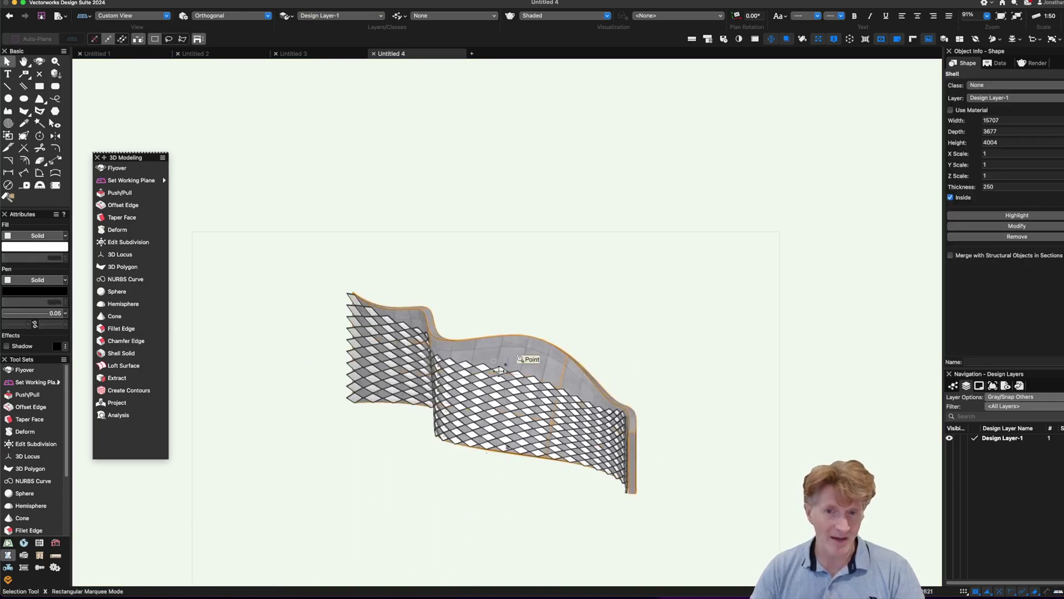
{"action": "left_click", "coordinate": [510, 294]}
{"action": "key", "text": "shift+c"}
{"action": "left_click_drag", "start_coordinate": [511, 303], "coordinate": [500, 332]}
{"action": "key", "text": "x"}
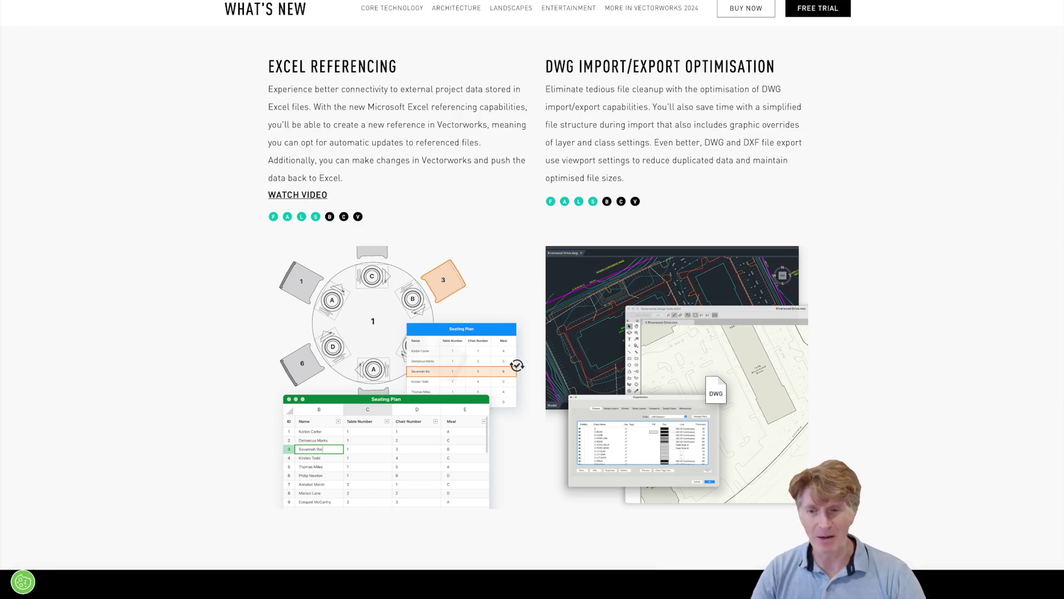
Switch to Vectorworks and import Velfac UK Windows.xlsx as a worksheet from the Vectorworks 2024 example files folder in Documents.
{"action": "left_click", "coordinate": [277, 582]}
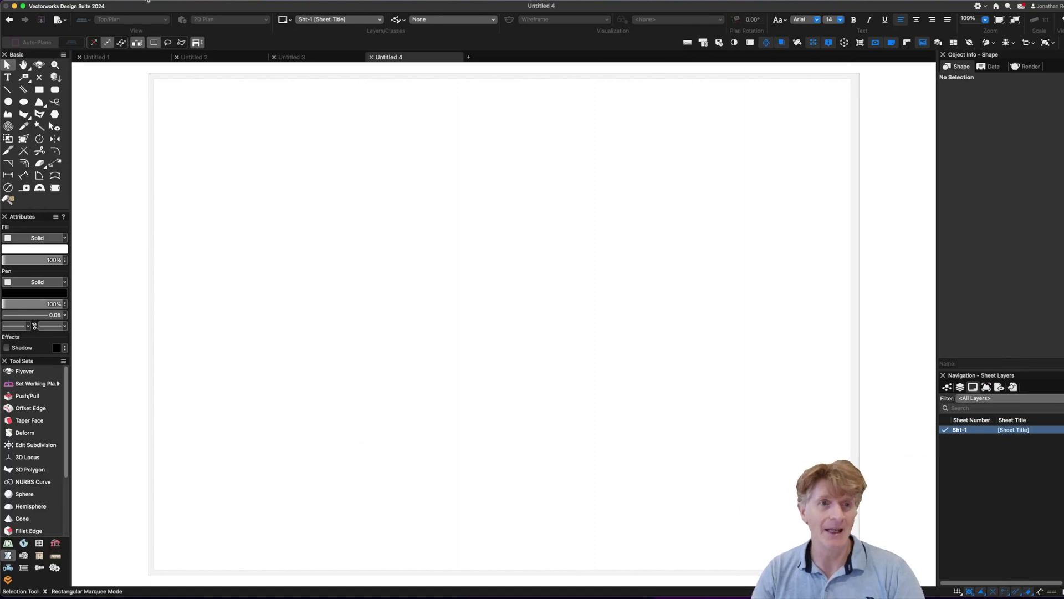
{"action": "left_click", "coordinate": [72, 5]}
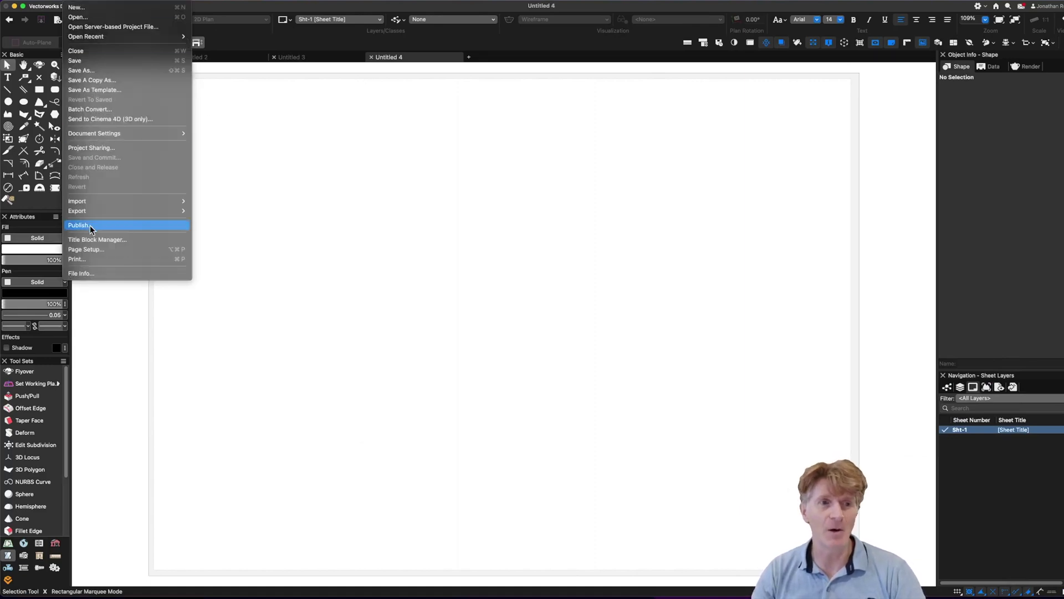
{"action": "mouse_move", "coordinate": [89, 200]}
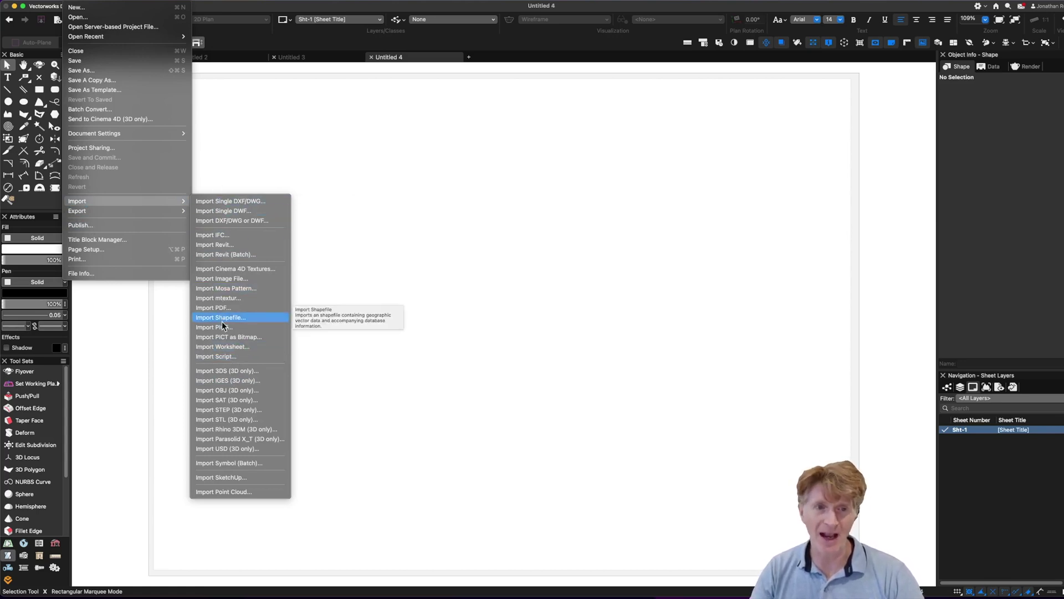
{"action": "left_click", "coordinate": [232, 347]}
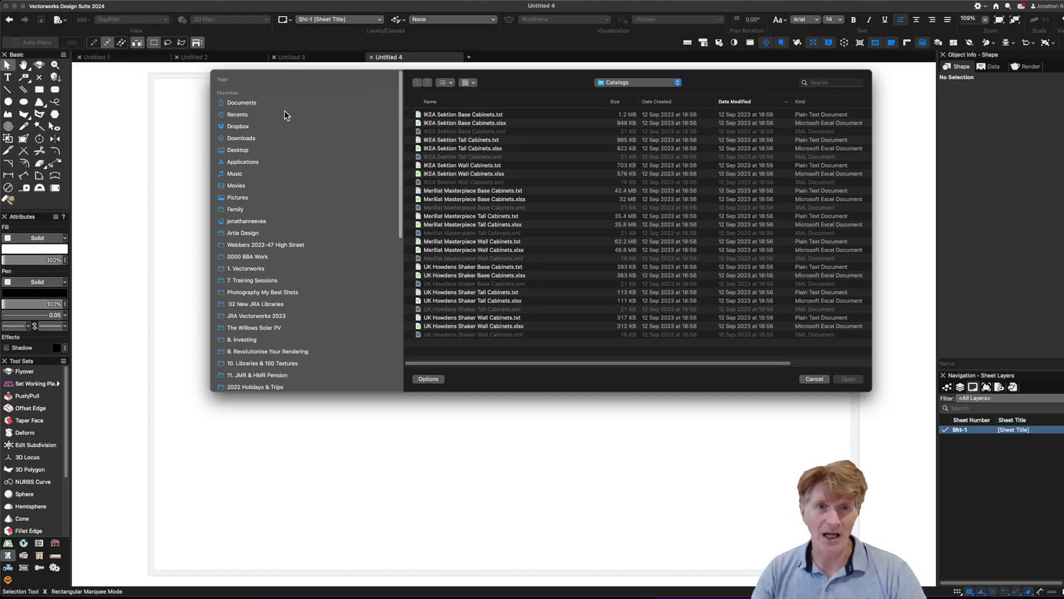
{"action": "left_click", "coordinate": [261, 103]}
{"action": "double_click", "coordinate": [464, 114]}
{"action": "left_click", "coordinate": [449, 132]}
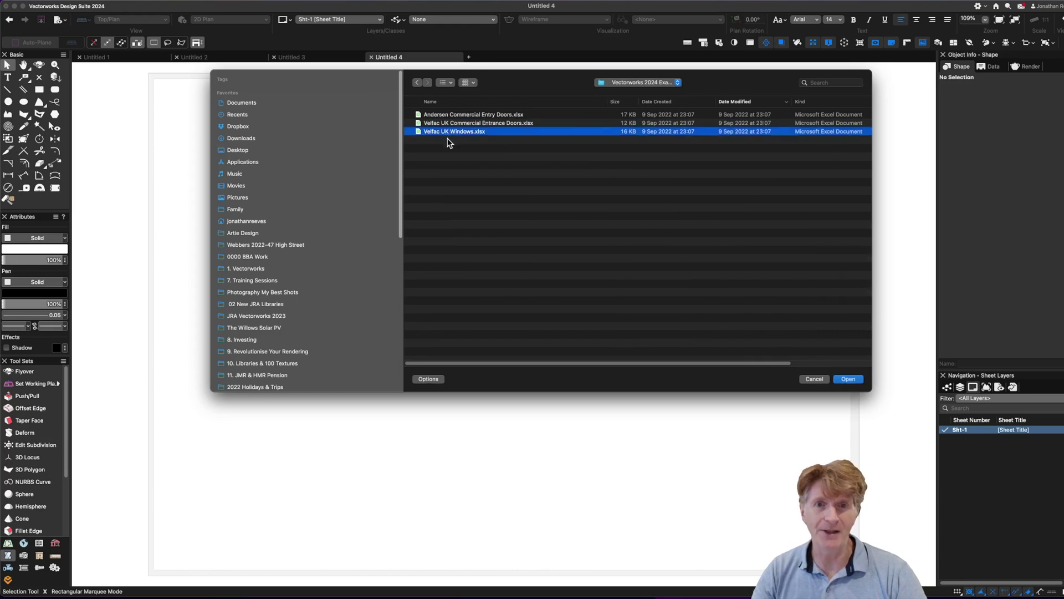
{"action": "left_click", "coordinate": [849, 380]}
Import the XML db sheet as a reference with an absolute path and automatic updating of out-of-date references during file open.
{"action": "left_click", "coordinate": [488, 148]}
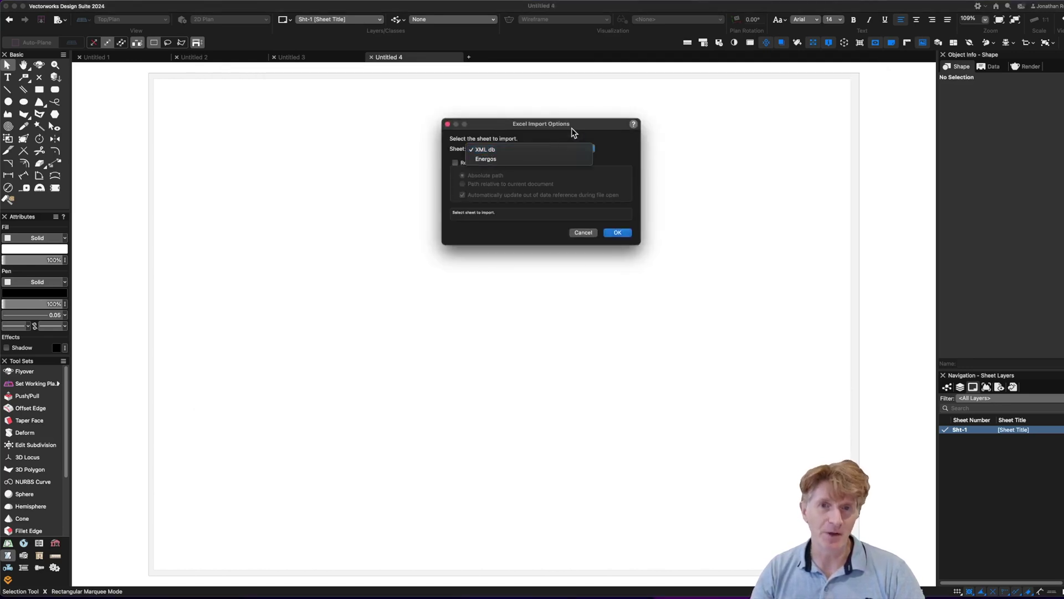
{"action": "left_click", "coordinate": [543, 149]}
{"action": "left_click", "coordinate": [543, 148]}
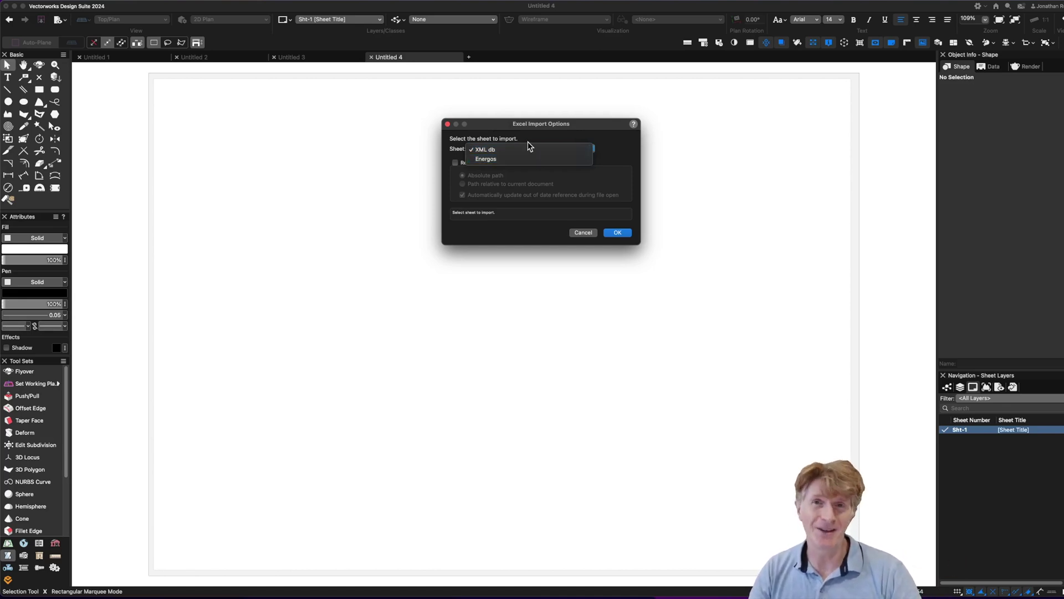
{"action": "left_click", "coordinate": [556, 128]}
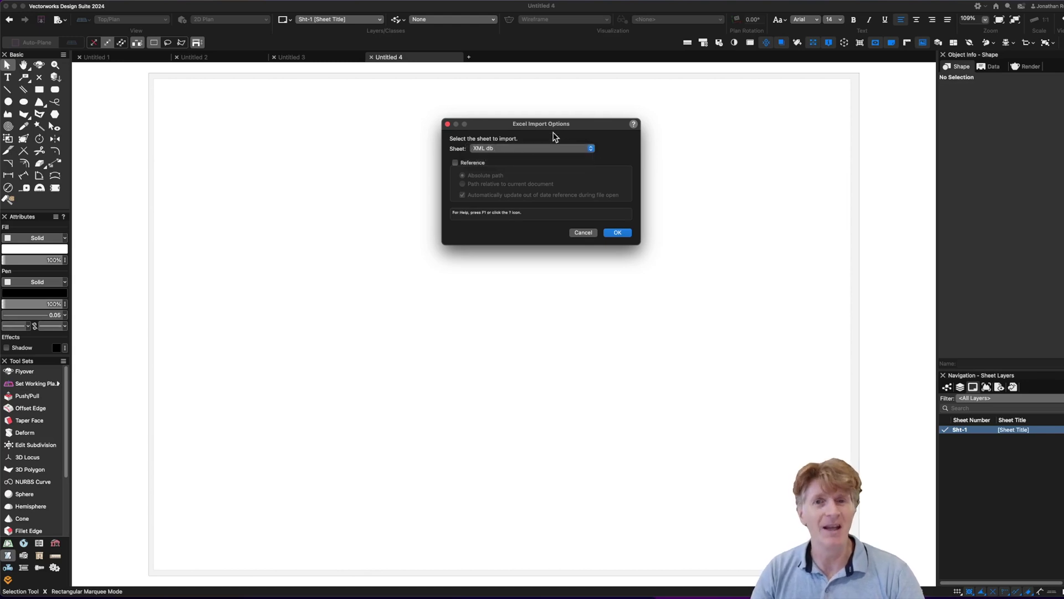
{"action": "left_click", "coordinate": [456, 163]}
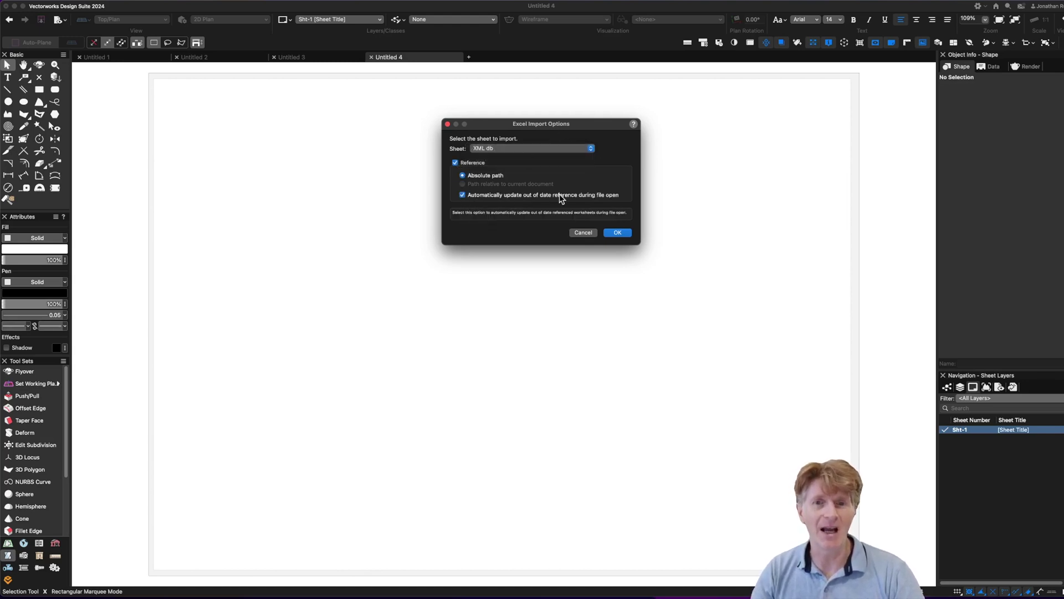
{"action": "left_click", "coordinate": [617, 233]}
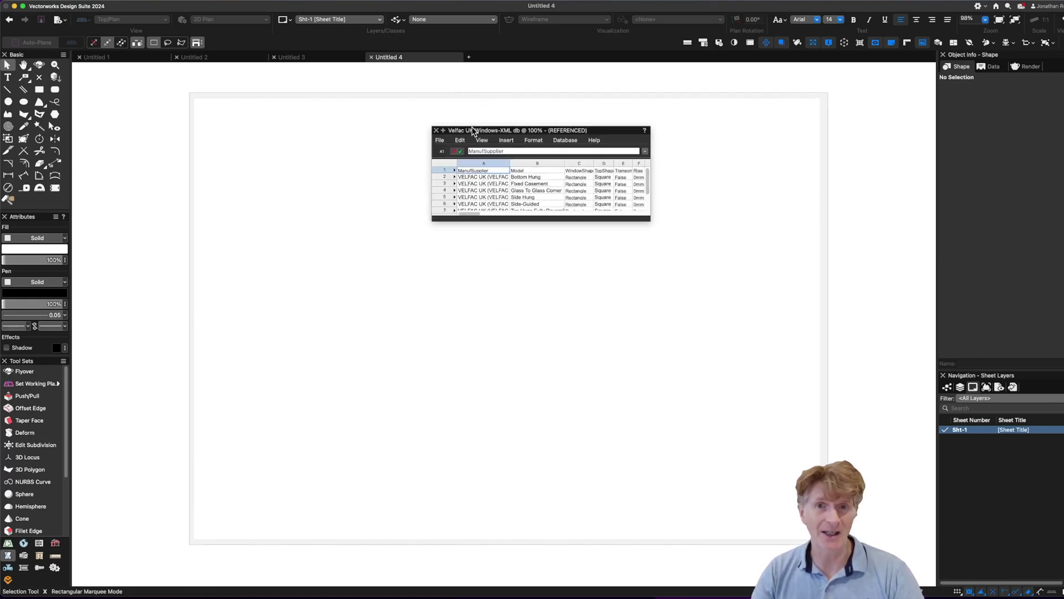
Place the referenced Velfac UK Windows worksheet on the drawing and close its worksheet window.
{"action": "left_click", "coordinate": [440, 140]}
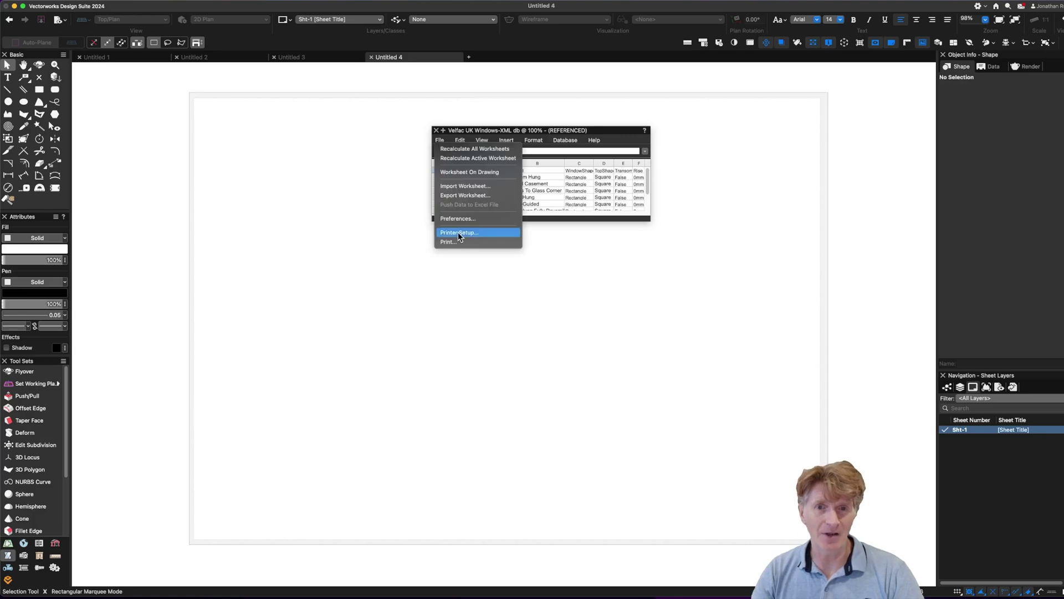
{"action": "left_click", "coordinate": [470, 172]}
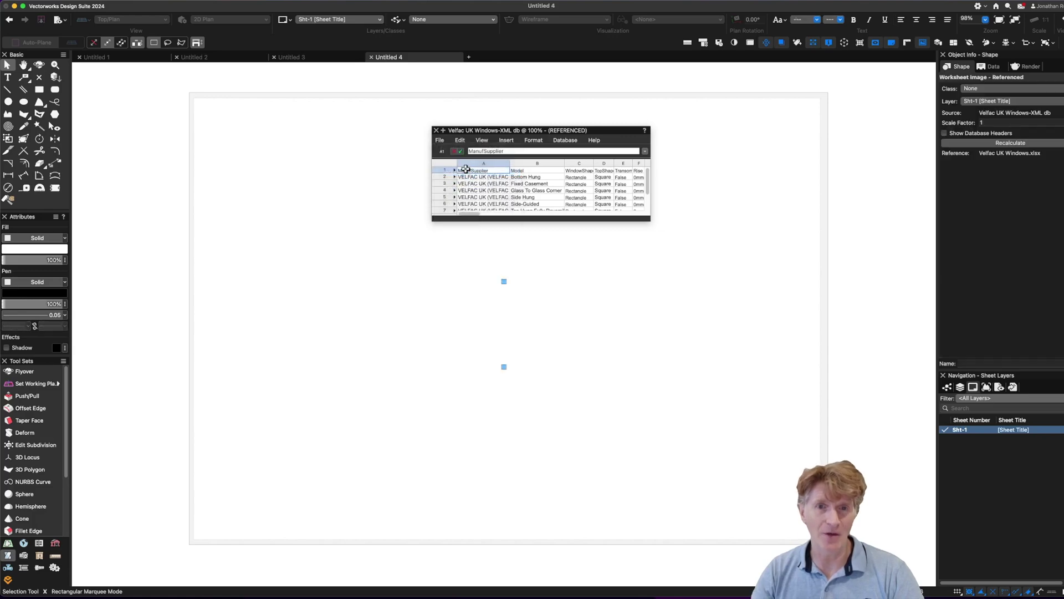
{"action": "left_click", "coordinate": [437, 131]}
Align the worksheet with the sheet's upper-left corner and scale it by about 0.32 to fit within the page width.
{"action": "scroll", "coordinate": [432, 250], "scroll_direction": "down", "scroll_amount": 5}
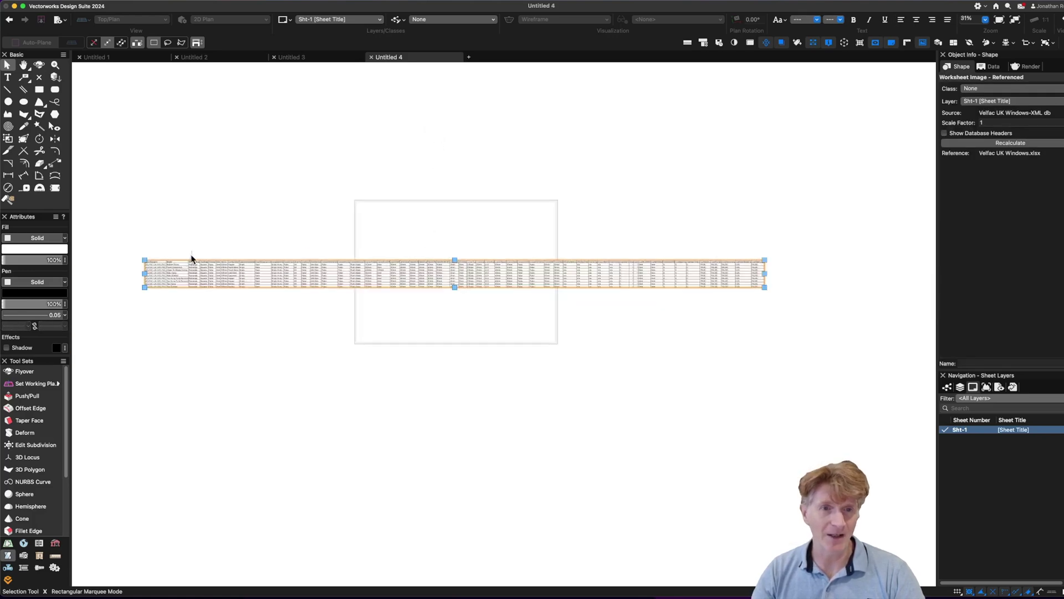
{"action": "left_click", "coordinate": [153, 257]}
{"action": "left_click_drag", "start_coordinate": [153, 257], "coordinate": [356, 207]}
{"action": "scroll", "coordinate": [562, 275], "scroll_direction": "down", "scroll_amount": 1}
{"action": "scroll", "coordinate": [562, 272], "scroll_direction": "down", "scroll_amount": 1}
{"action": "left_click_drag", "start_coordinate": [808, 248], "coordinate": [559, 300]}
{"action": "scroll", "coordinate": [560, 236], "scroll_direction": "up", "scroll_amount": 10}
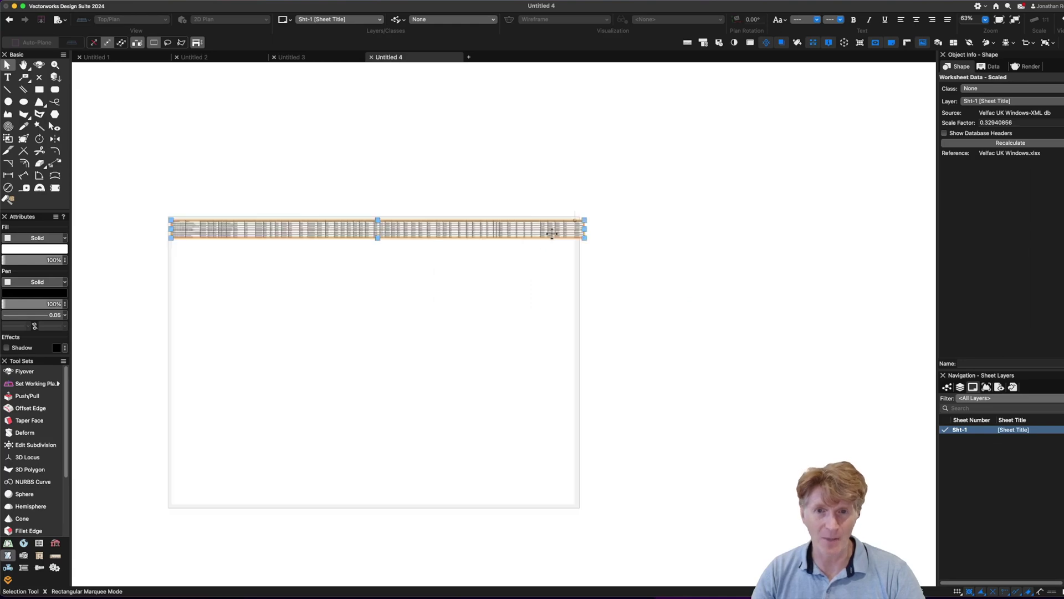
{"action": "left_click_drag", "start_coordinate": [595, 239], "coordinate": [526, 302]}
Examine the scaled worksheet from its last columns back to its first columns and read the window entries up close.
{"action": "scroll", "coordinate": [392, 330], "scroll_direction": "down", "scroll_amount": 5}
{"action": "key", "text": "h"}
{"action": "scroll", "coordinate": [660, 270], "scroll_direction": "up", "scroll_amount": 3}
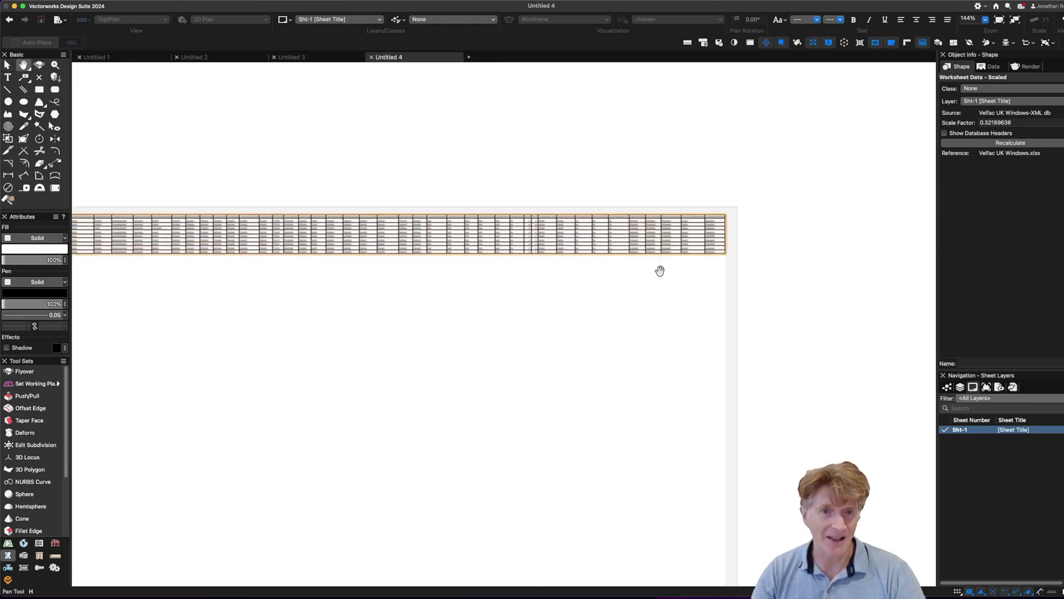
{"action": "key", "text": "x"}
{"action": "scroll", "coordinate": [694, 232], "scroll_direction": "left", "scroll_amount": 5}
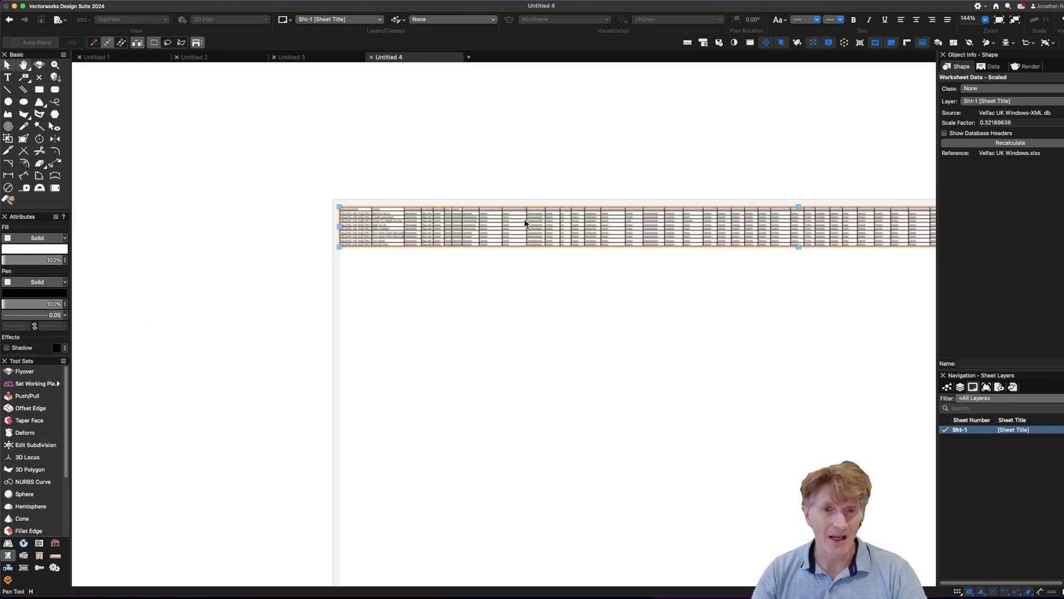
{"action": "scroll", "coordinate": [432, 224], "scroll_direction": "up", "scroll_amount": 8}
{"action": "scroll", "coordinate": [403, 232], "scroll_direction": "down", "scroll_amount": 3}
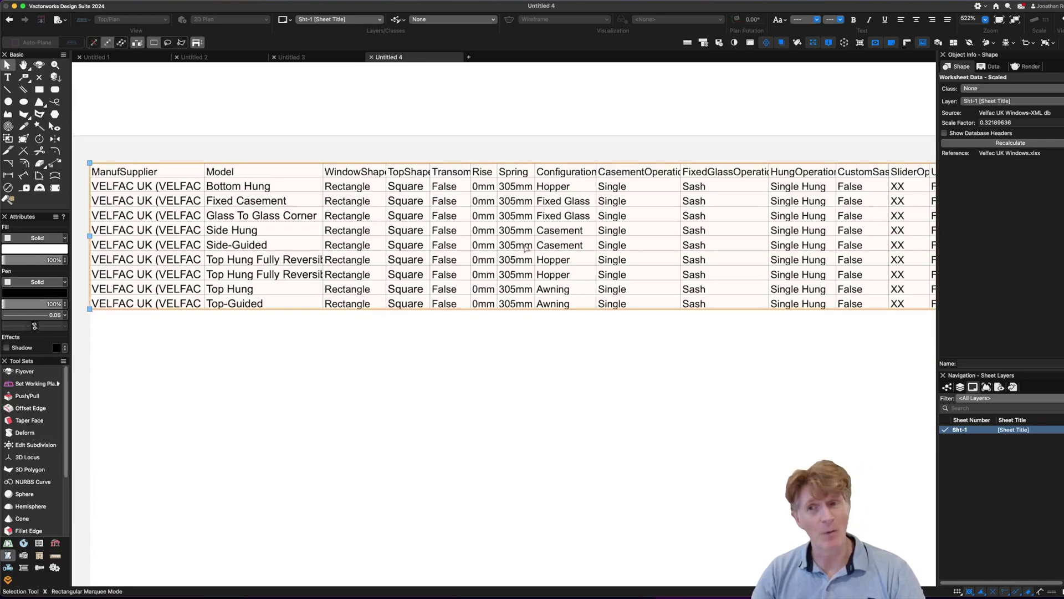
Enlarge the Navigation palette, list the document's references and check the two Excel entries, leaving the worksheet deselected.
{"action": "left_click_drag", "start_coordinate": [1016, 370], "coordinate": [1017, 231]}
{"action": "left_click", "coordinate": [1013, 250]}
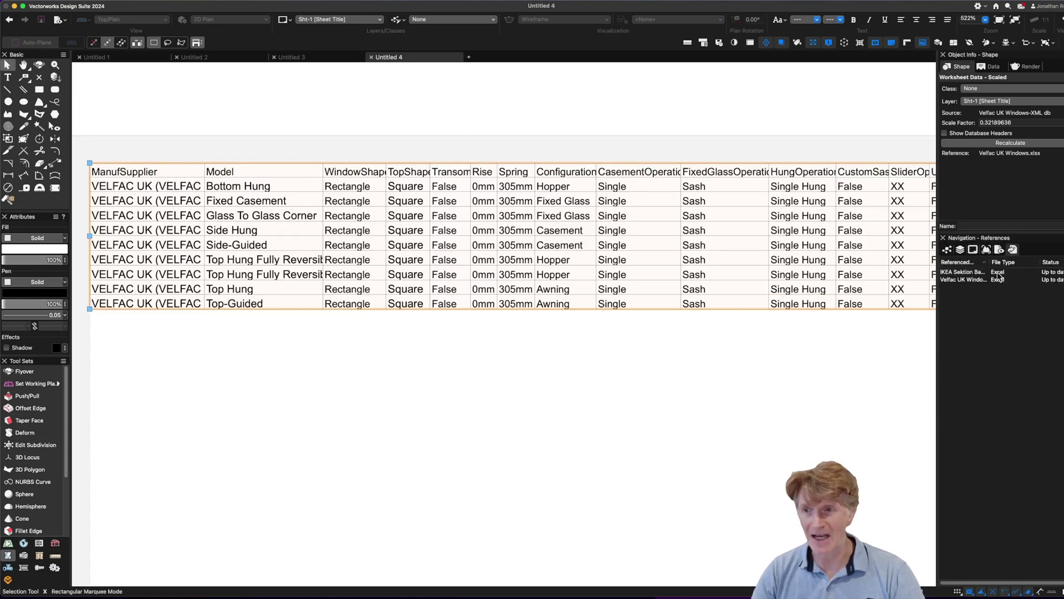
{"action": "left_click", "coordinate": [964, 280]}
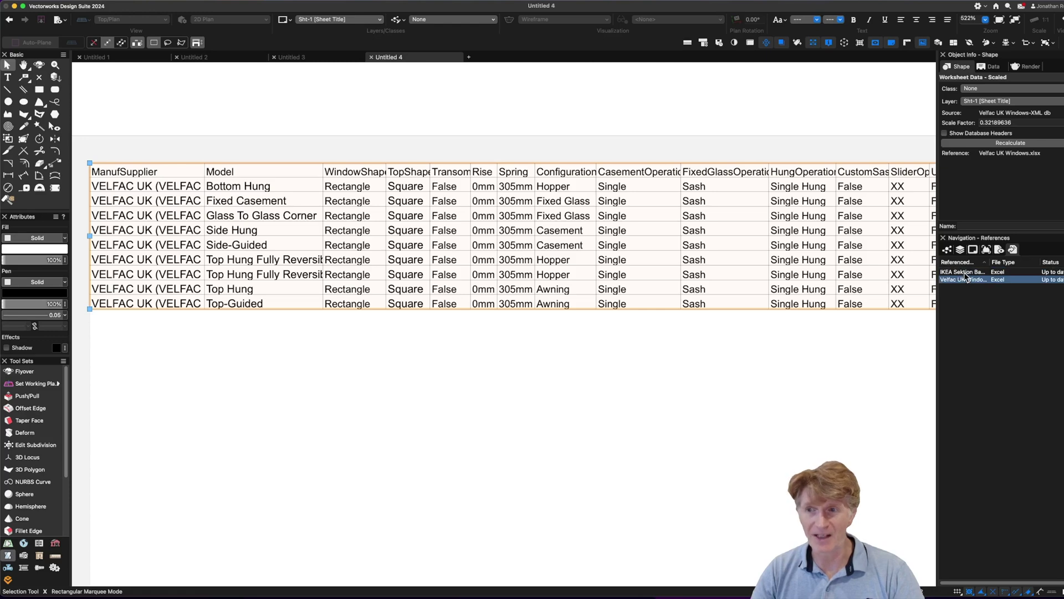
{"action": "left_click", "coordinate": [964, 273]}
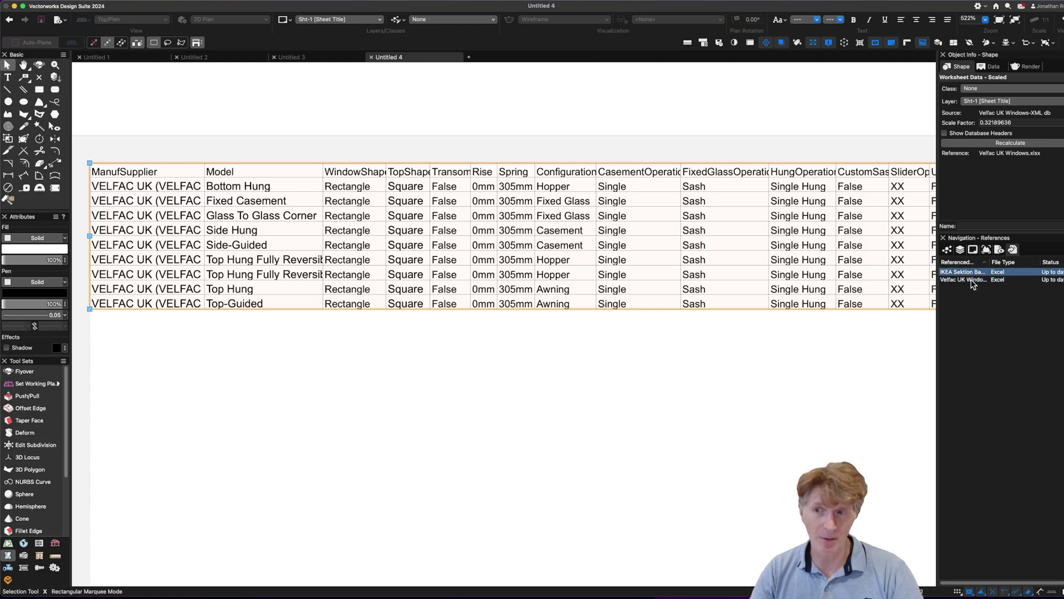
{"action": "left_click", "coordinate": [559, 363]}
{"action": "scroll", "coordinate": [383, 281], "scroll_direction": "down", "scroll_amount": 3}
Switch to Finder, open Velfac UK Windows.xlsx in Numbers and enlarge its window to show more columns.
{"action": "mouse_move", "coordinate": [390, 596]}
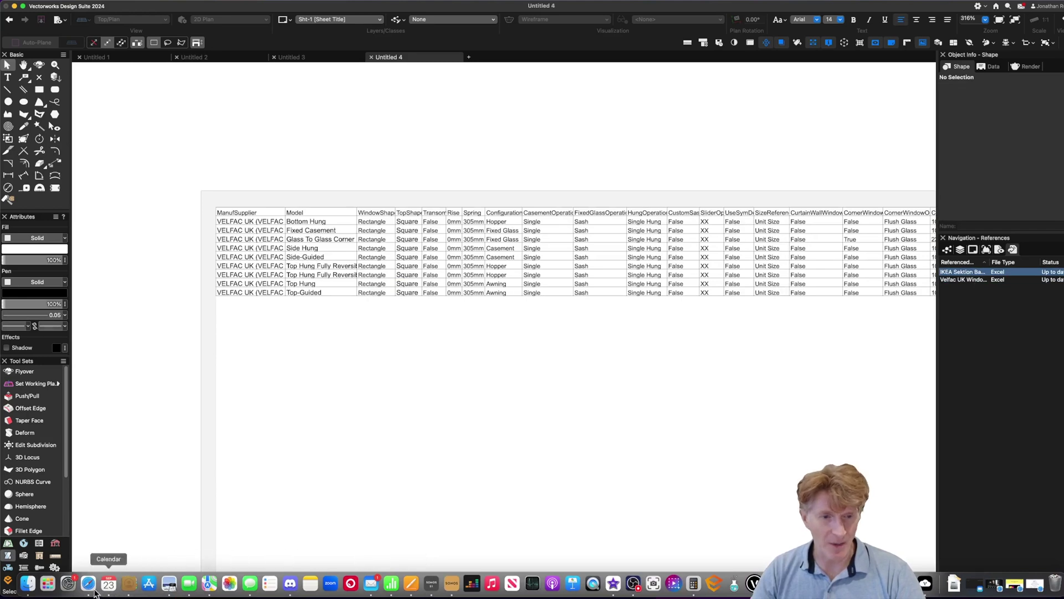
{"action": "left_click", "coordinate": [28, 585]}
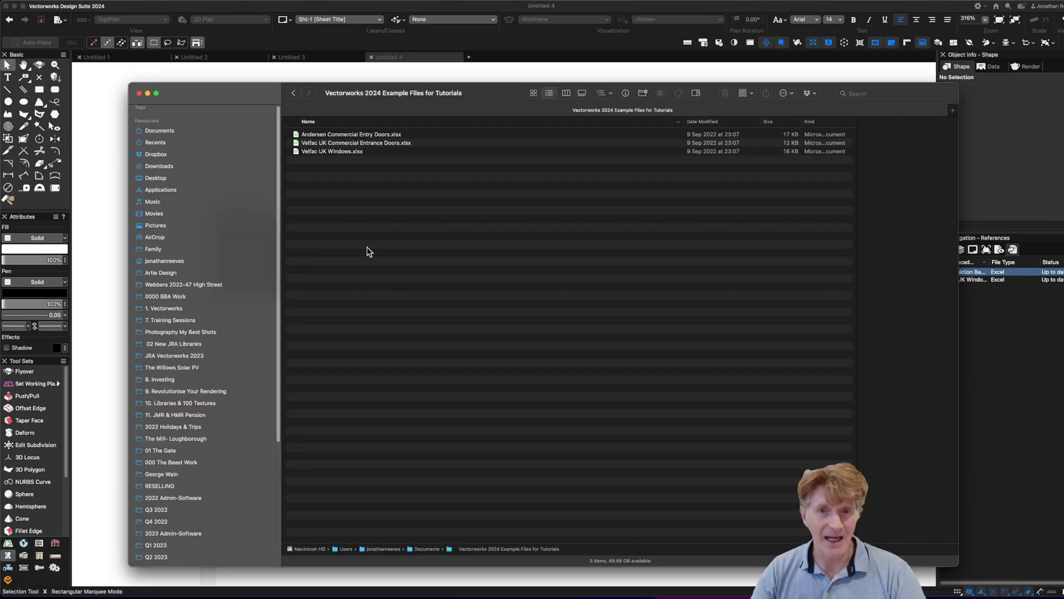
{"action": "left_click", "coordinate": [343, 151]}
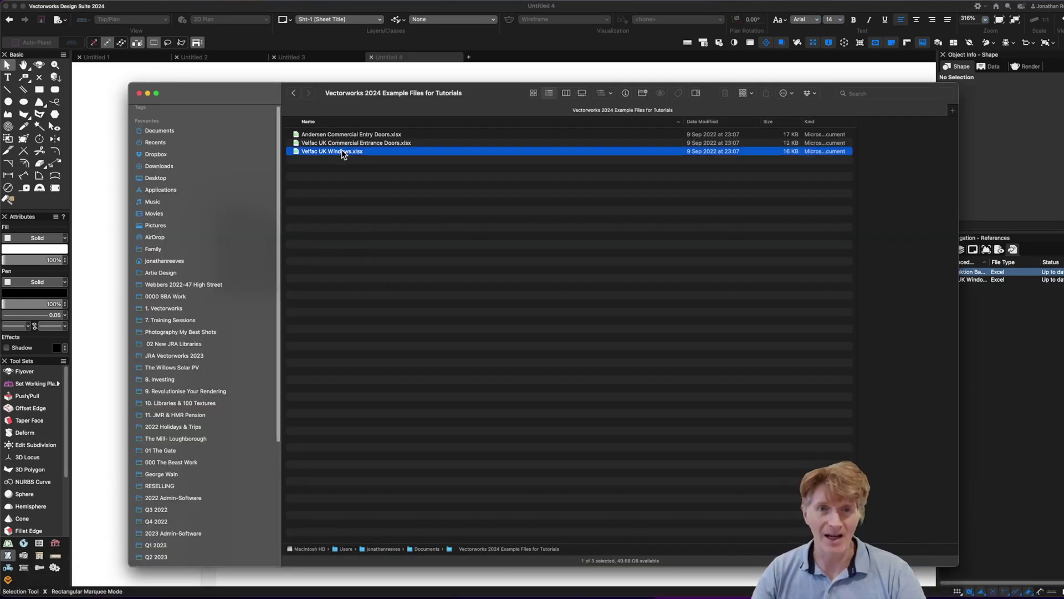
{"action": "left_click_drag", "start_coordinate": [343, 151], "coordinate": [392, 588]}
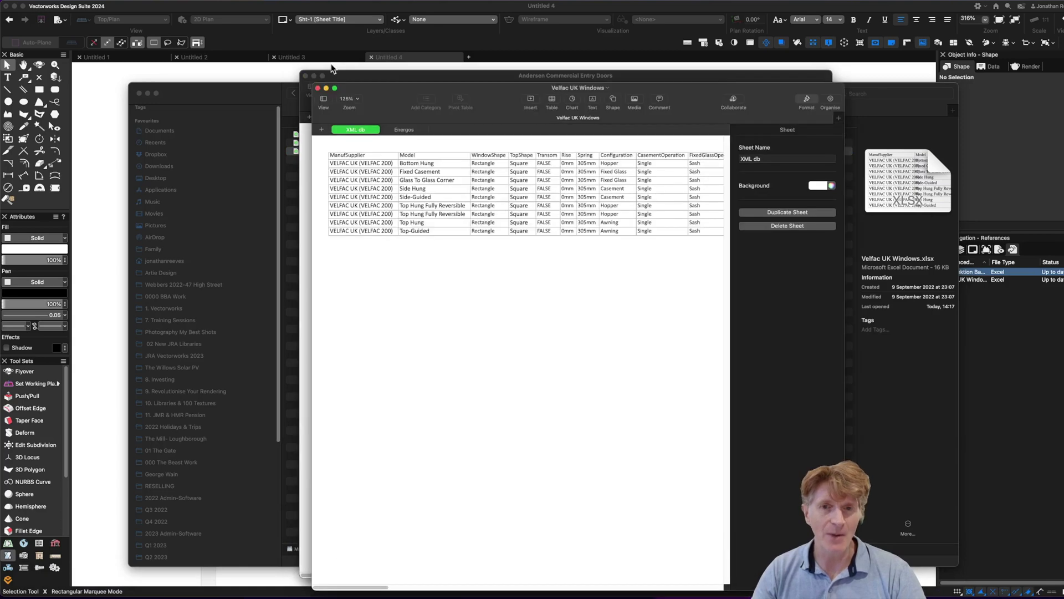
{"action": "left_click_drag", "start_coordinate": [406, 88], "coordinate": [220, 45]}
{"action": "left_click_drag", "start_coordinate": [658, 548], "coordinate": [1049, 547]}
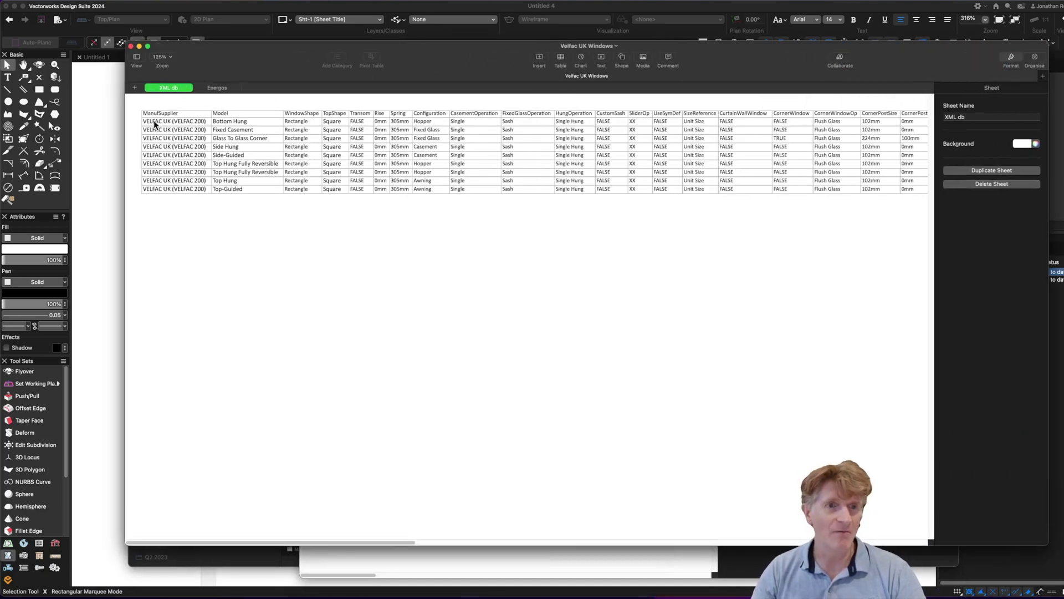
Shorten the ManufSupplier entries of the Bottom Hung and Fixed Casement rows to VELFAC UK.
{"action": "left_click", "coordinate": [192, 121]}
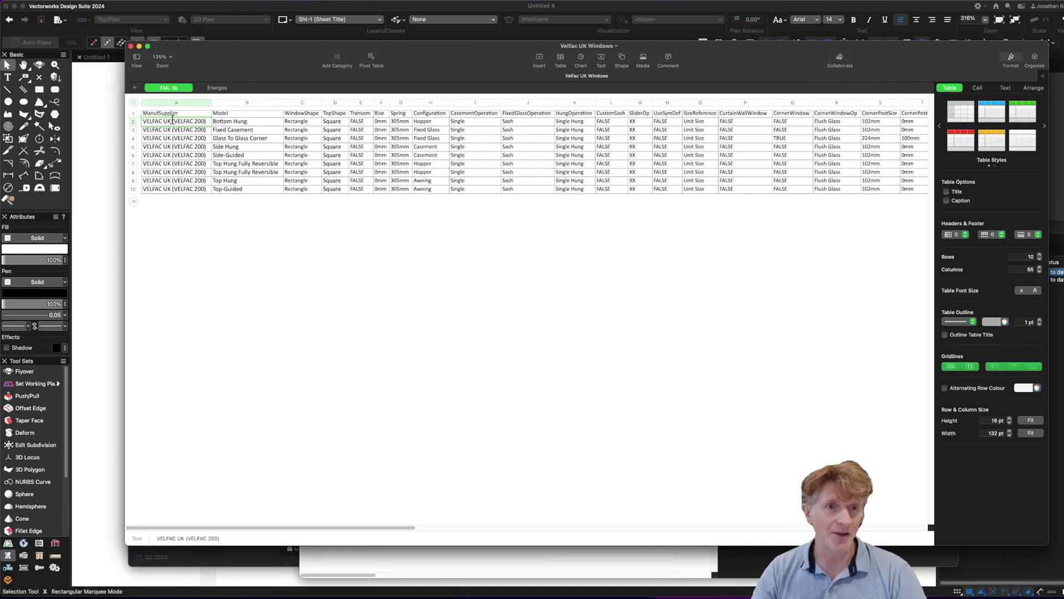
{"action": "key", "text": "BackSpace"}
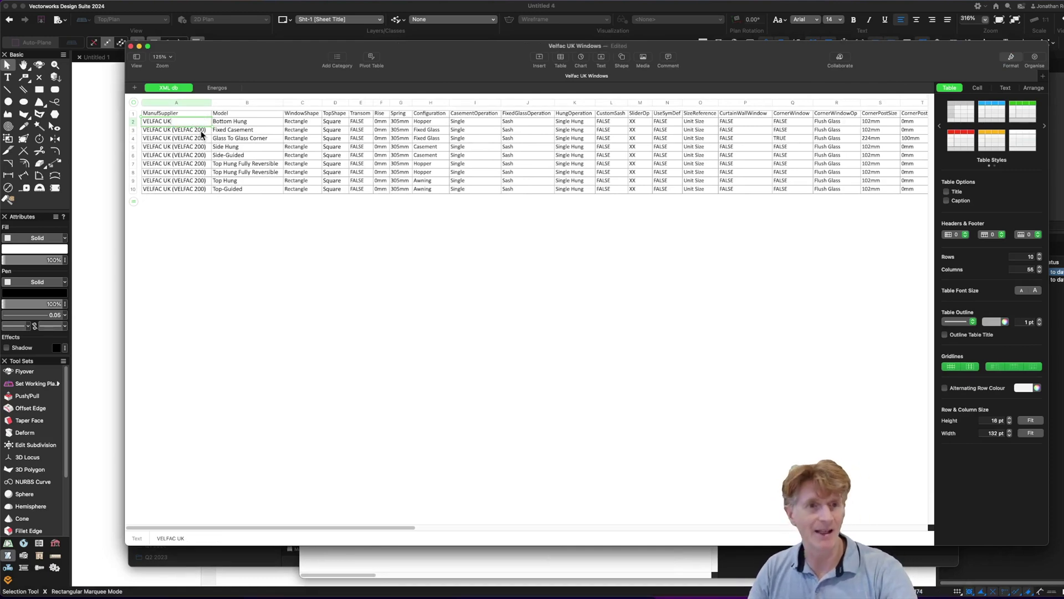
{"action": "left_click", "coordinate": [173, 132]}
{"action": "left_click_drag", "start_coordinate": [172, 129], "coordinate": [200, 129]}
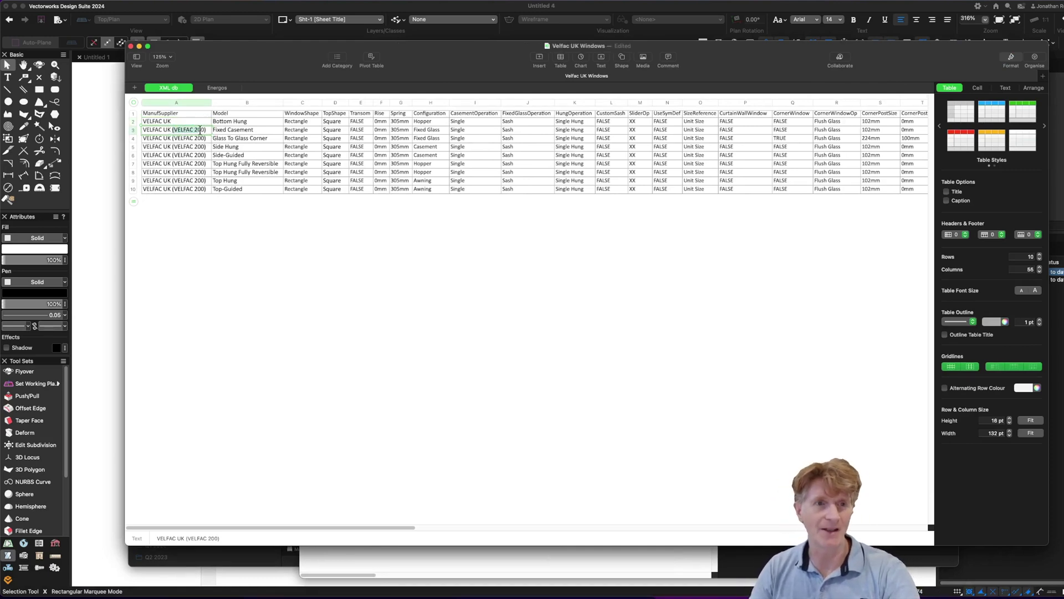
{"action": "key", "text": "BackSpace"}
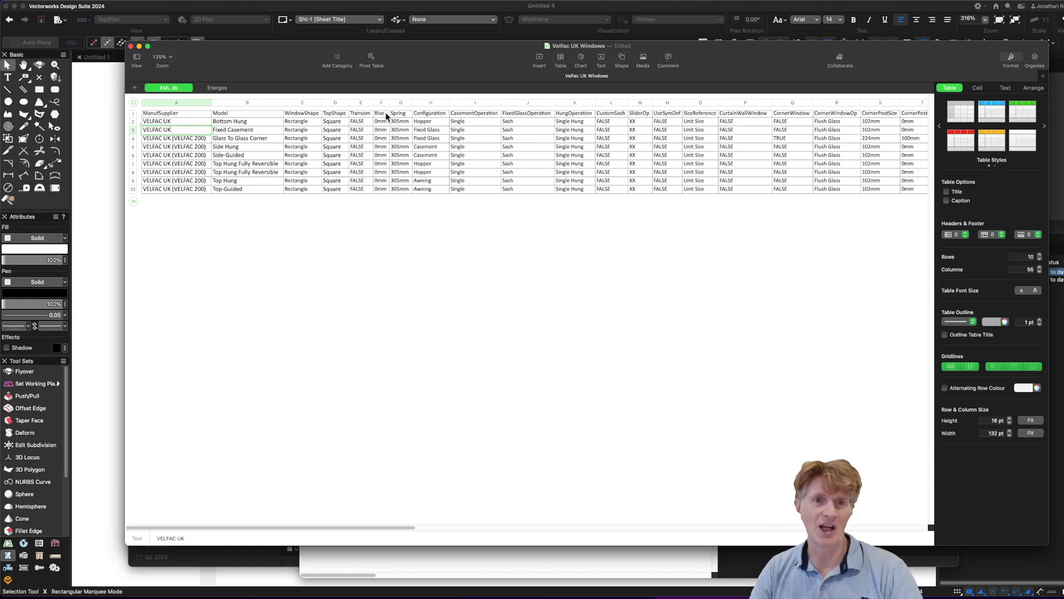
{"action": "left_click", "coordinate": [239, 247]}
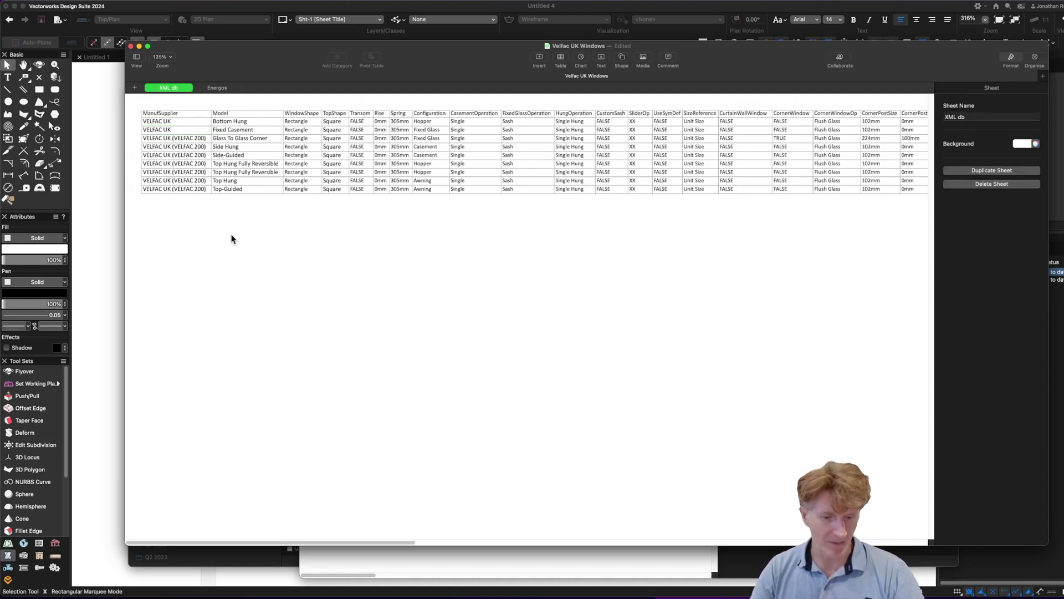
Export the spreadsheet to Excel in the Vectorworks 2024 Example Files for Tutorials folder, one worksheet per table, replacing Velfac UK Windows.
{"action": "key", "text": "super+s"}
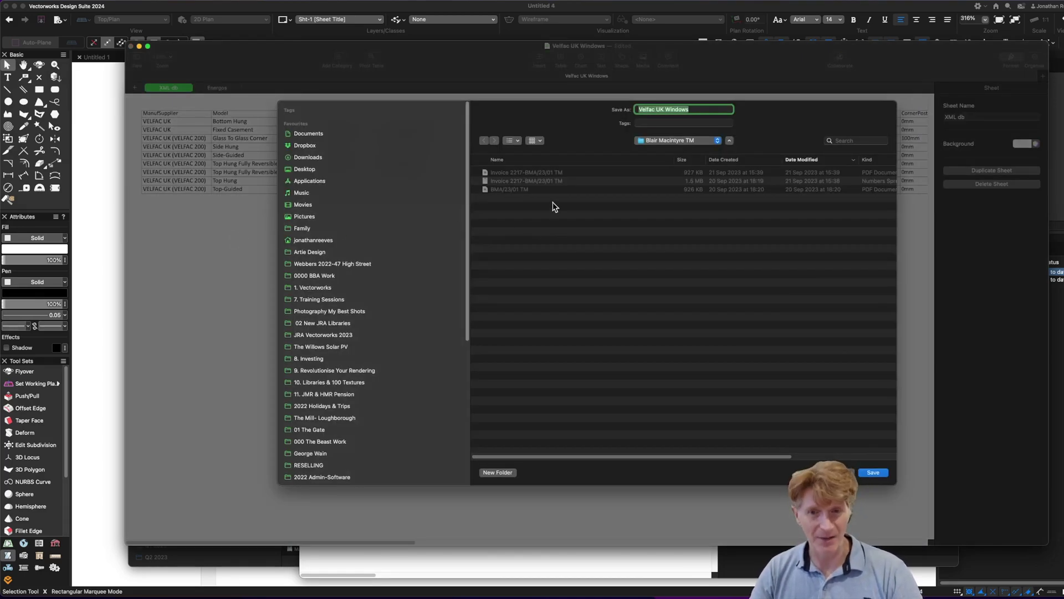
{"action": "key", "text": "Escape"}
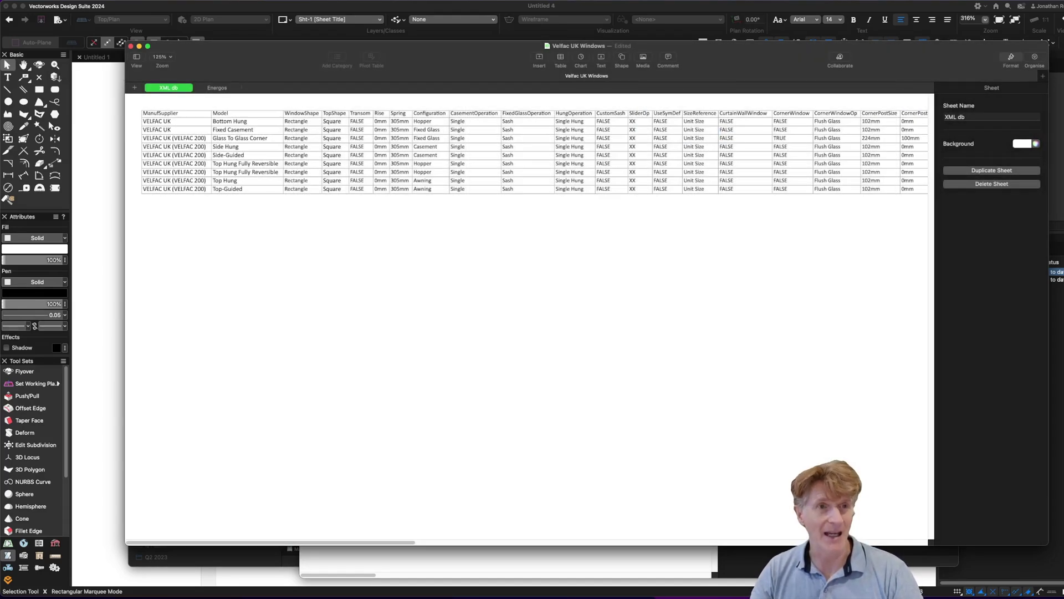
{"action": "left_click", "coordinate": [66, 1]}
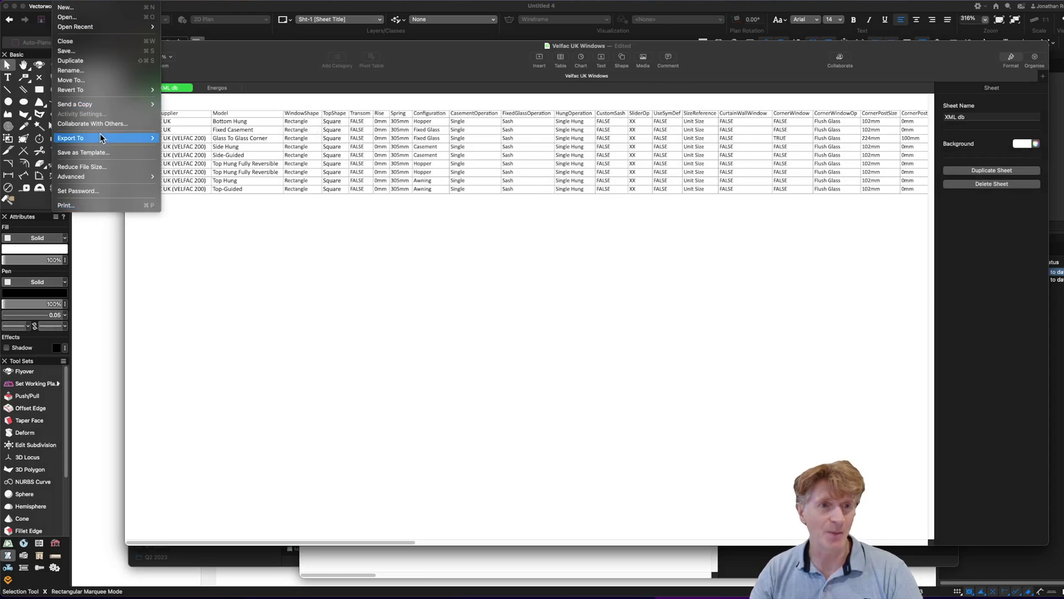
{"action": "mouse_move", "coordinate": [125, 137]}
{"action": "left_click", "coordinate": [209, 148]}
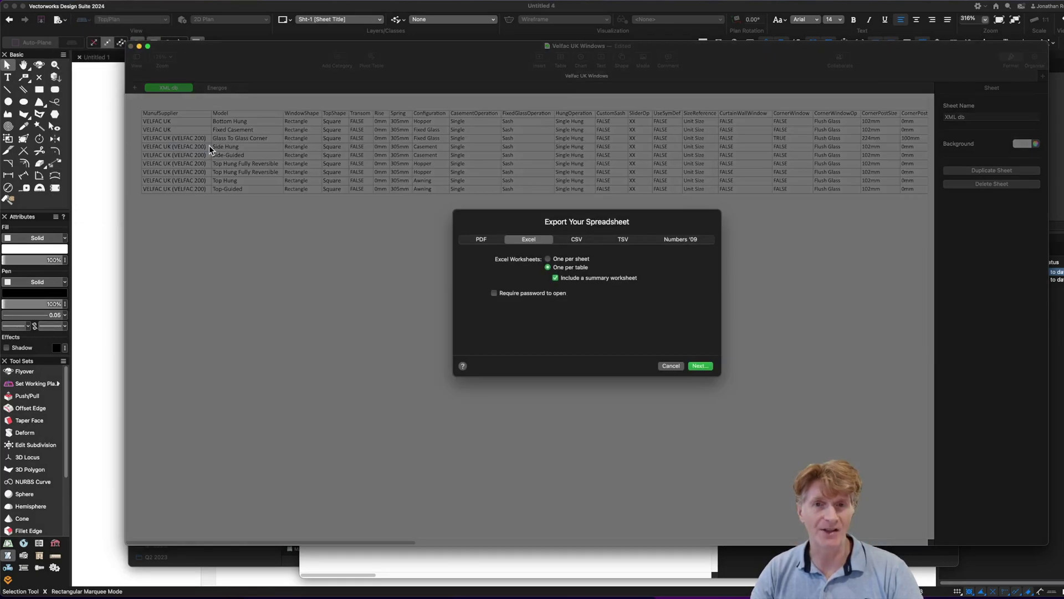
{"action": "left_click", "coordinate": [700, 365]}
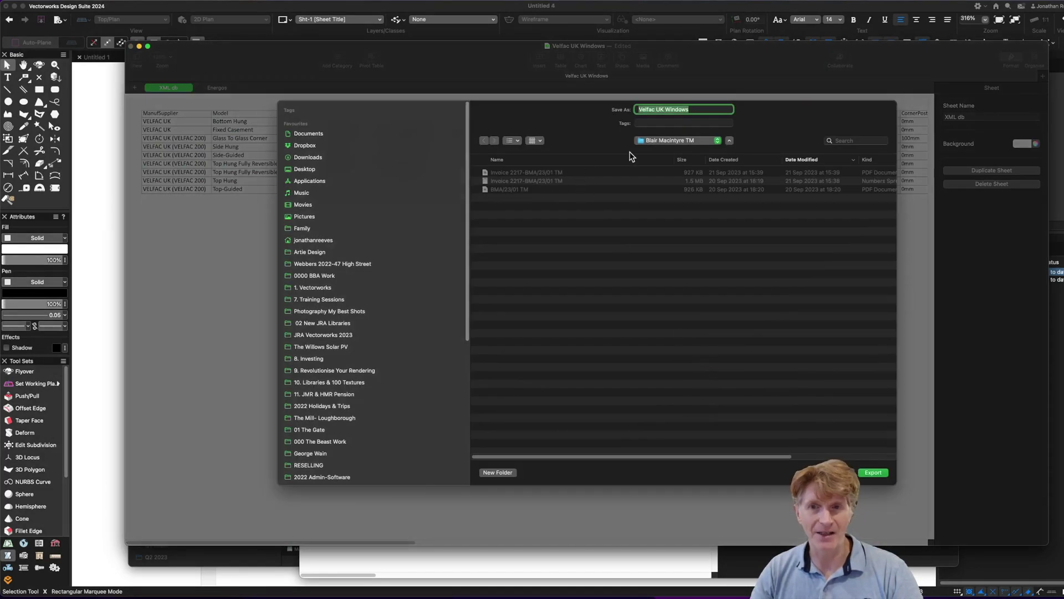
{"action": "left_click", "coordinate": [652, 139]}
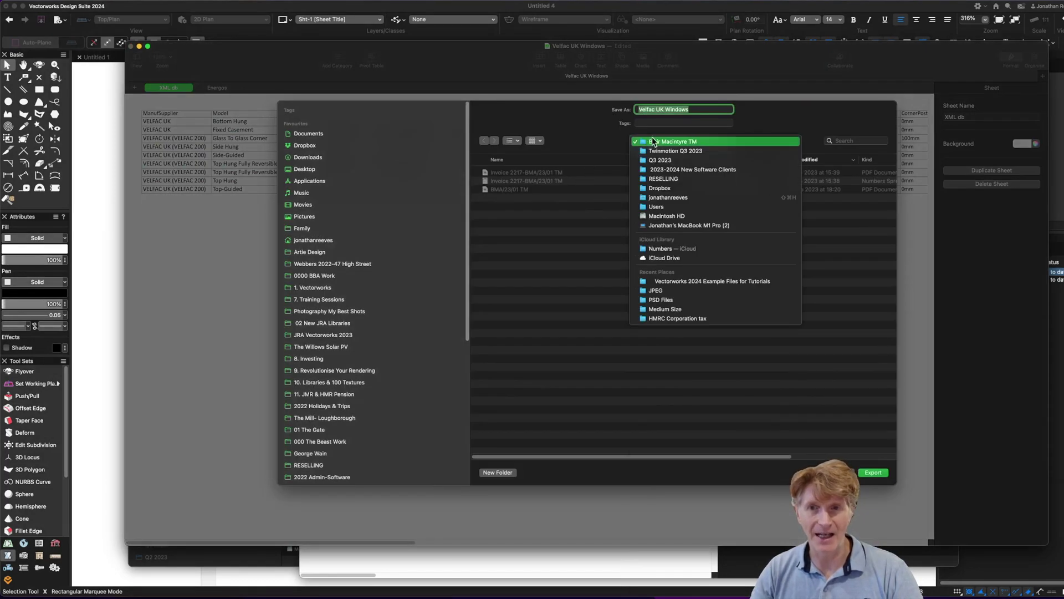
{"action": "left_click", "coordinate": [673, 282]}
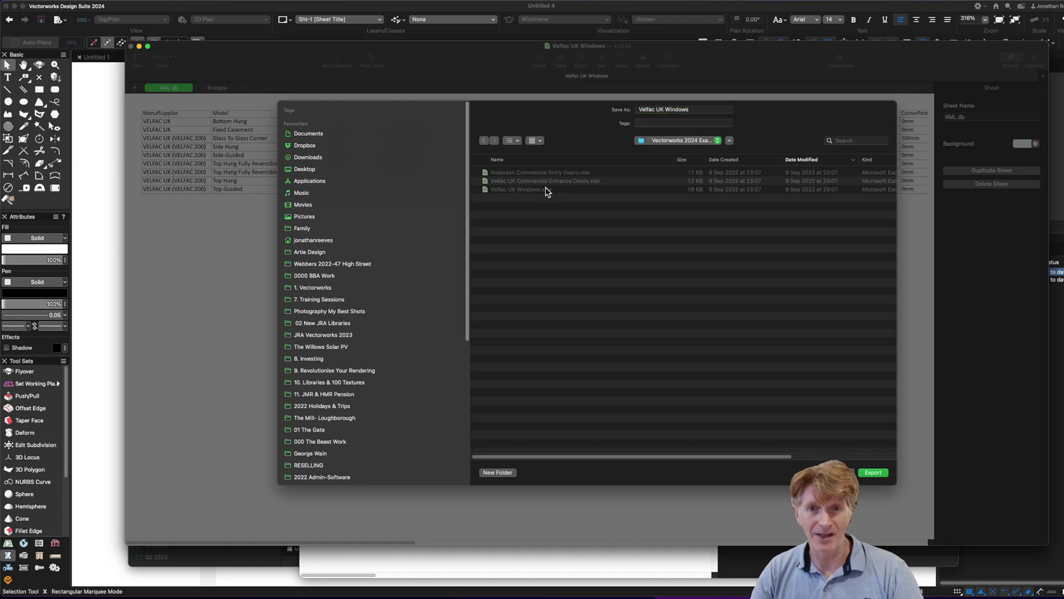
{"action": "left_click", "coordinate": [873, 472]}
{"action": "left_click", "coordinate": [604, 340]}
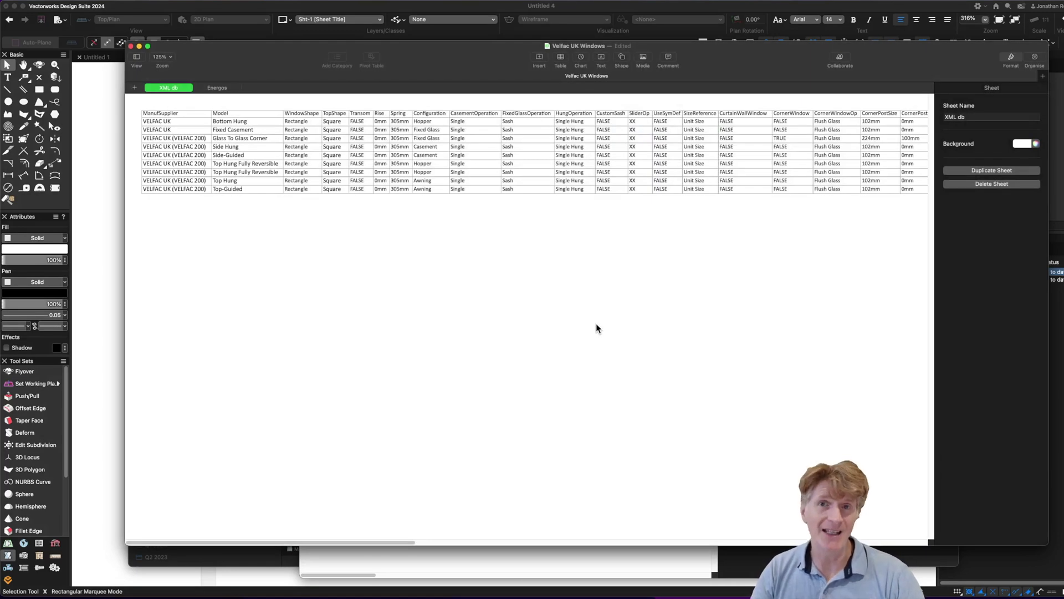
Switch to Vectorworks and update the Velfac UK Windows Excel reference.
{"action": "mouse_move", "coordinate": [949, 596]}
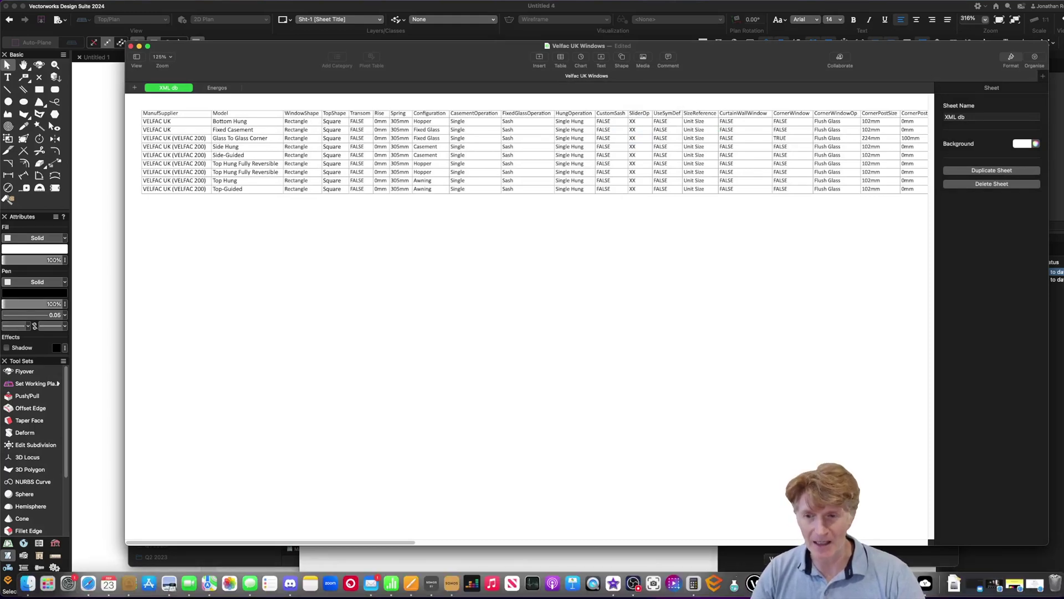
{"action": "left_click", "coordinate": [754, 584]}
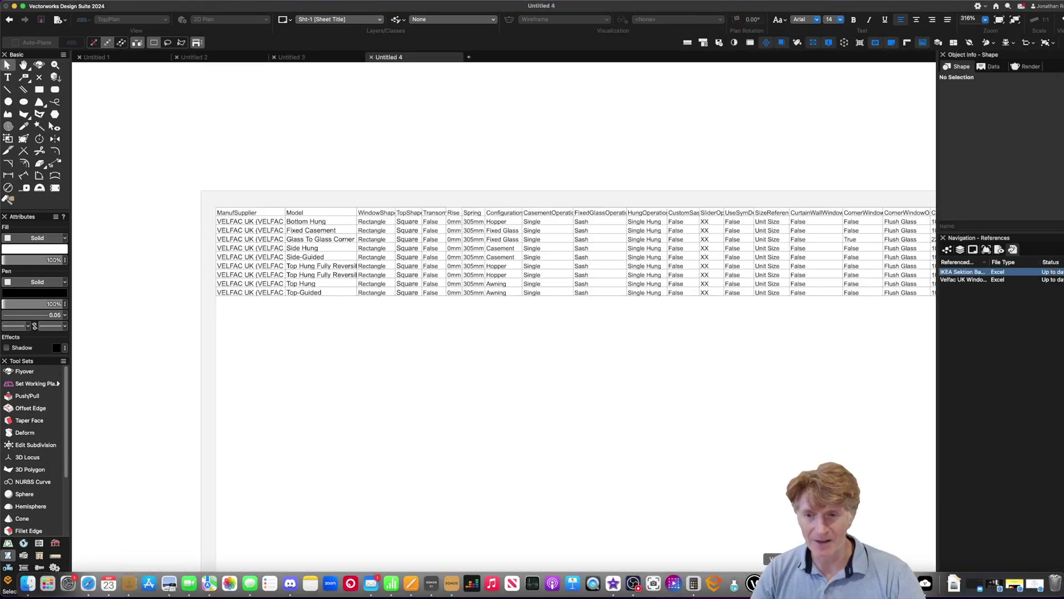
{"action": "left_click", "coordinate": [958, 281]}
{"action": "right_click", "coordinate": [958, 283]}
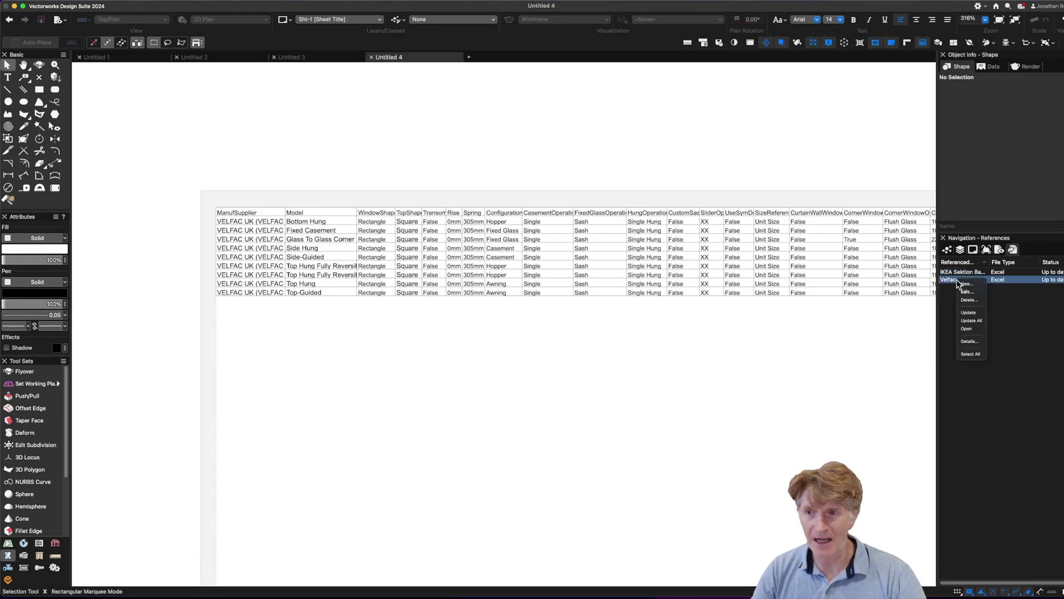
{"action": "left_click", "coordinate": [969, 312]}
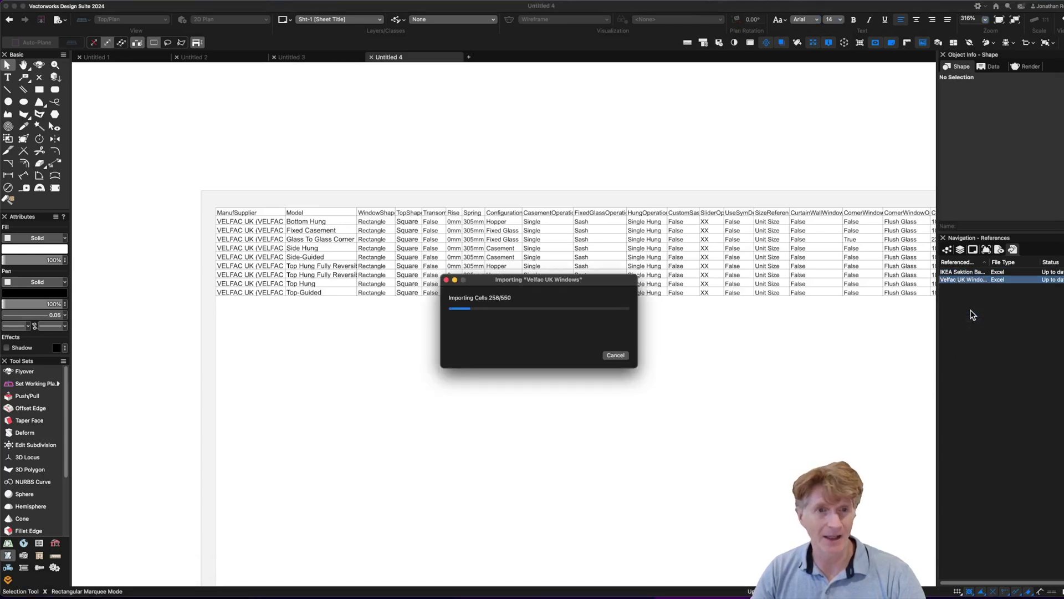
Open the Velfac worksheet for editing, widen its ManufSupplier column, and enlarge and magnify the worksheet window.
{"action": "scroll", "coordinate": [245, 239], "scroll_direction": "up", "scroll_amount": 5}
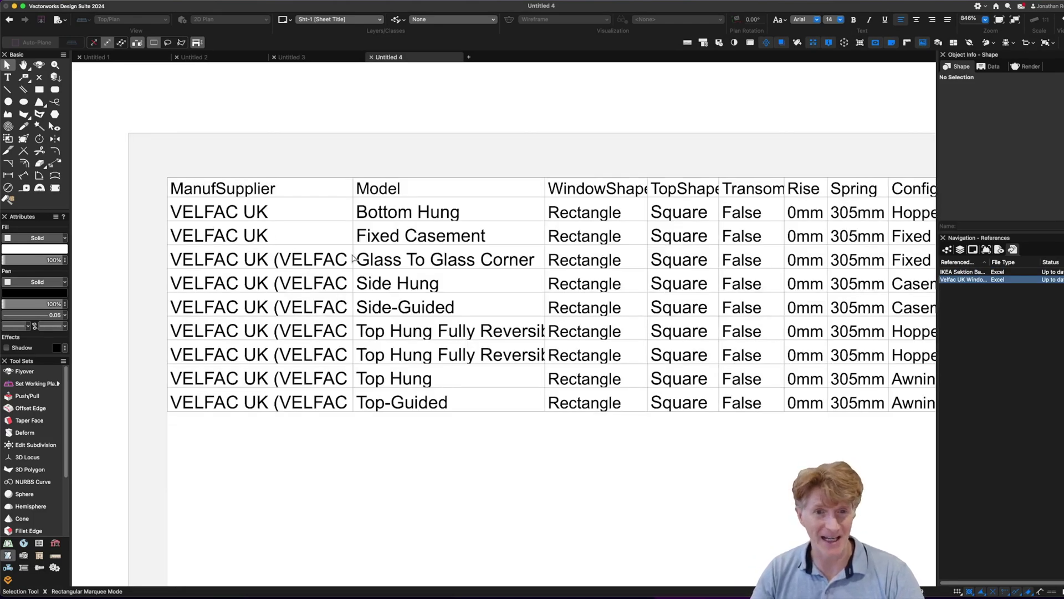
{"action": "left_click", "coordinate": [356, 183]}
{"action": "double_click", "coordinate": [356, 184]}
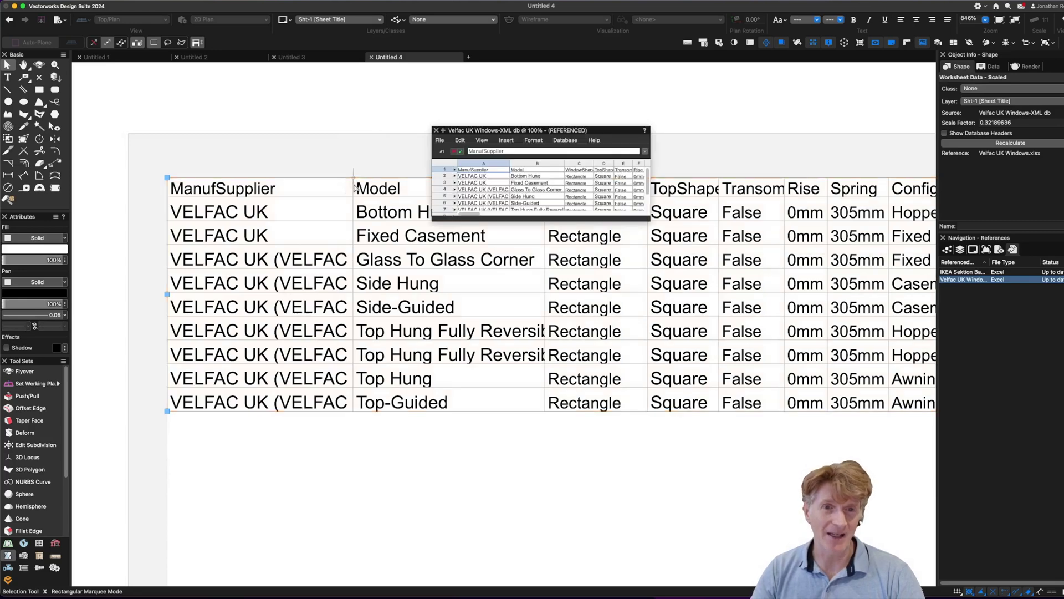
{"action": "left_click_drag", "start_coordinate": [509, 163], "coordinate": [591, 166]}
{"action": "left_click_drag", "start_coordinate": [650, 221], "coordinate": [834, 426]}
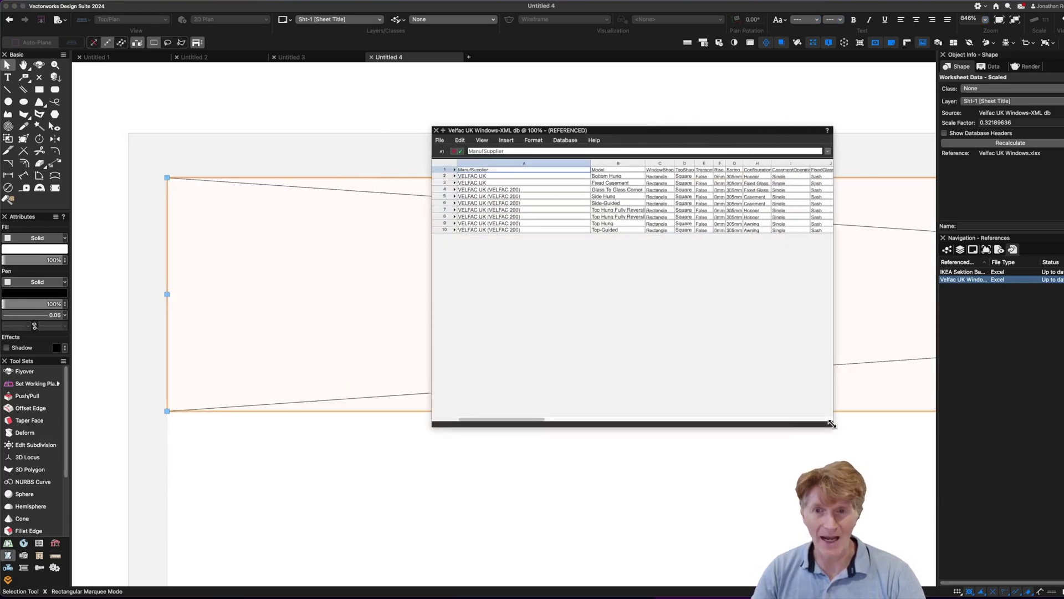
{"action": "scroll", "coordinate": [561, 202], "scroll_direction": "up", "scroll_amount": 6, "text": "ctrl"}
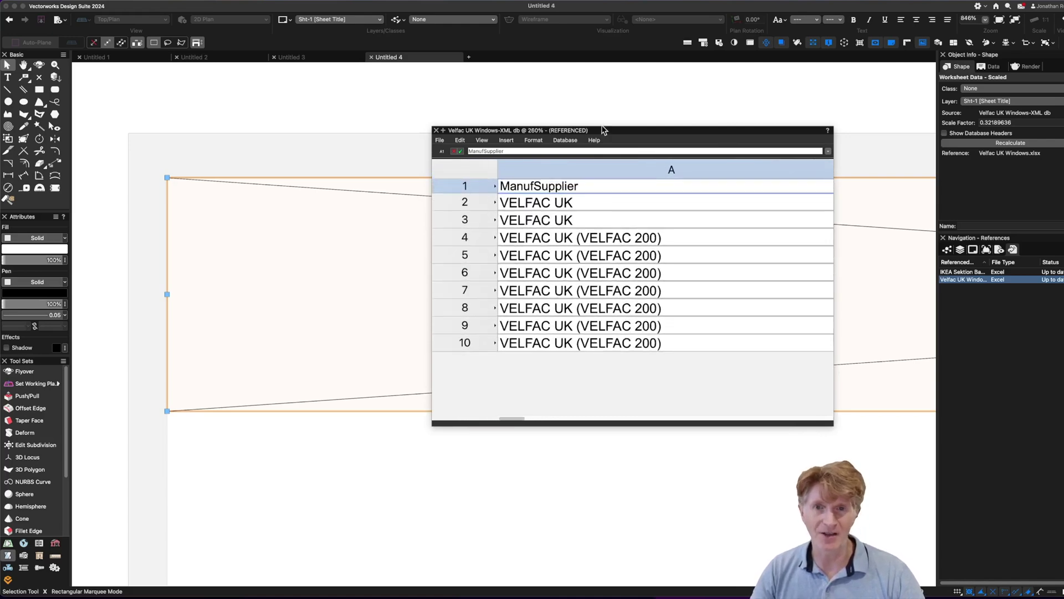
{"action": "left_click_drag", "start_coordinate": [613, 134], "coordinate": [426, 78]}
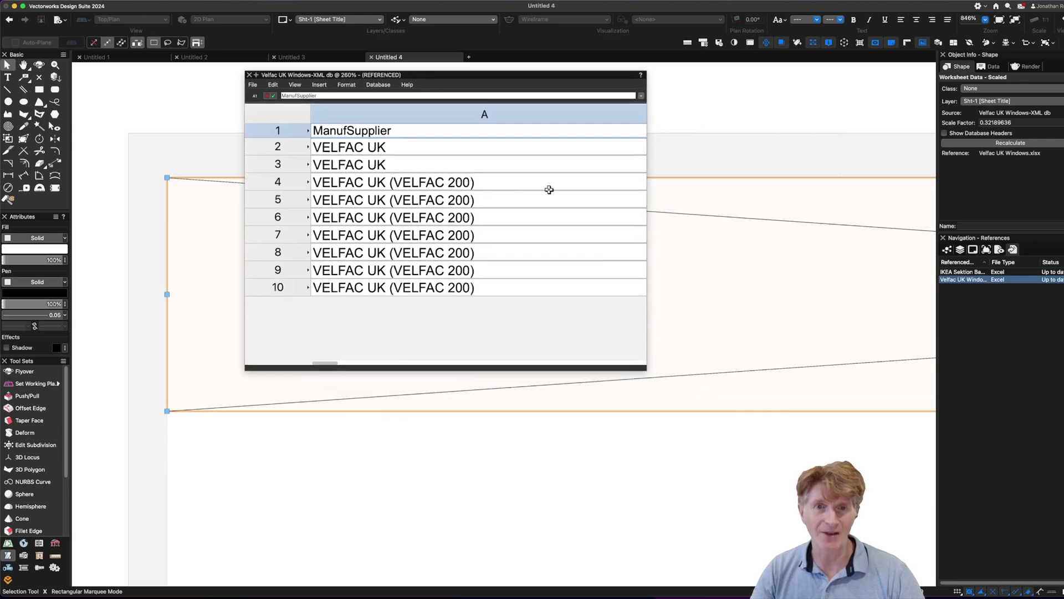
{"action": "left_click_drag", "start_coordinate": [643, 368], "coordinate": [846, 462]}
{"action": "scroll", "coordinate": [506, 211], "scroll_direction": "up", "scroll_amount": 4, "text": "ctrl"}
{"action": "scroll", "coordinate": [509, 216], "scroll_direction": "up", "scroll_amount": 2, "text": "ctrl"}
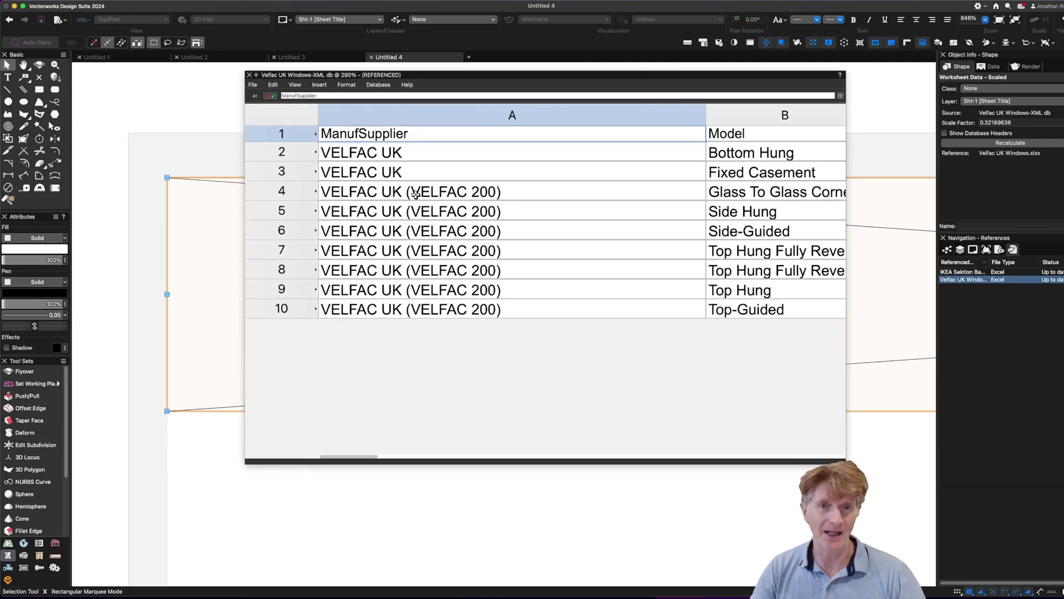
Shorten the ManufSupplier entries in rows 4 to 6 to VELFAC UK, choosing to edit this worksheet with the option to push data to Excel.
{"action": "left_click", "coordinate": [415, 194]}
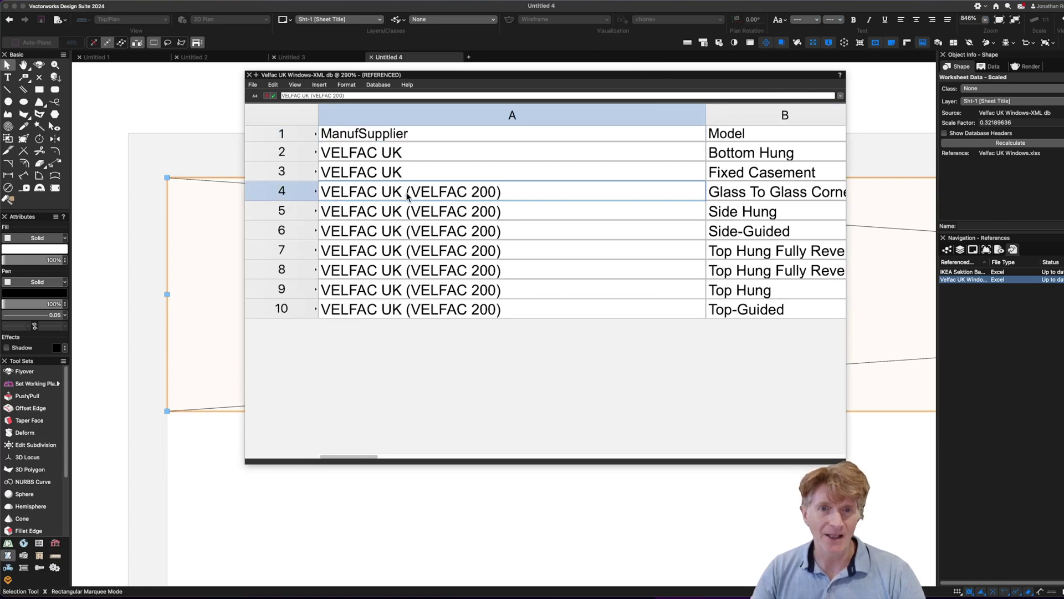
{"action": "double_click", "coordinate": [406, 192]}
{"action": "left_click_drag", "start_coordinate": [401, 190], "coordinate": [501, 189]}
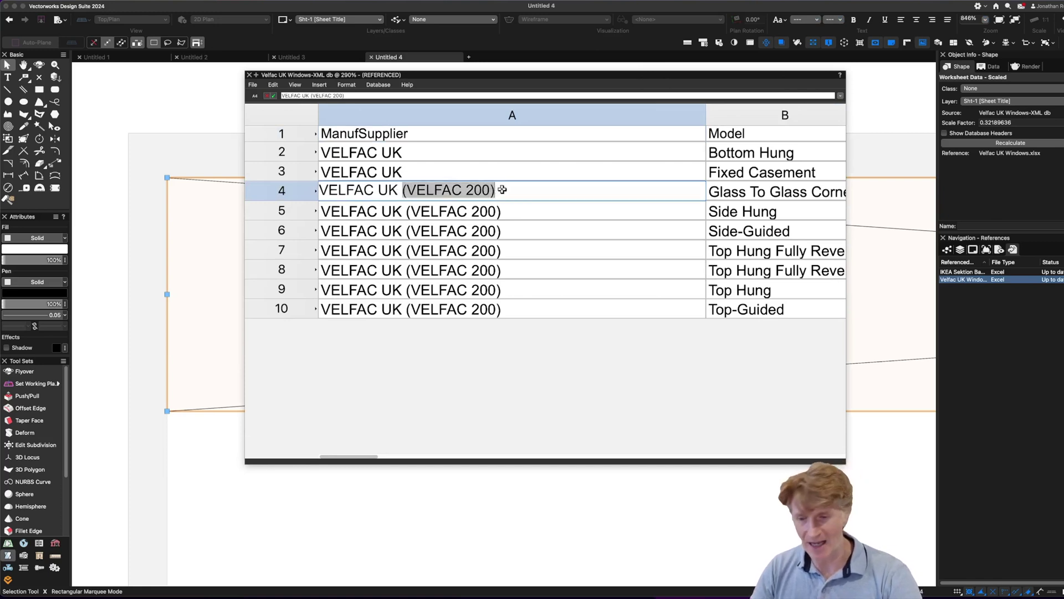
{"action": "key", "text": "BackSpace"}
{"action": "key", "text": "Return"}
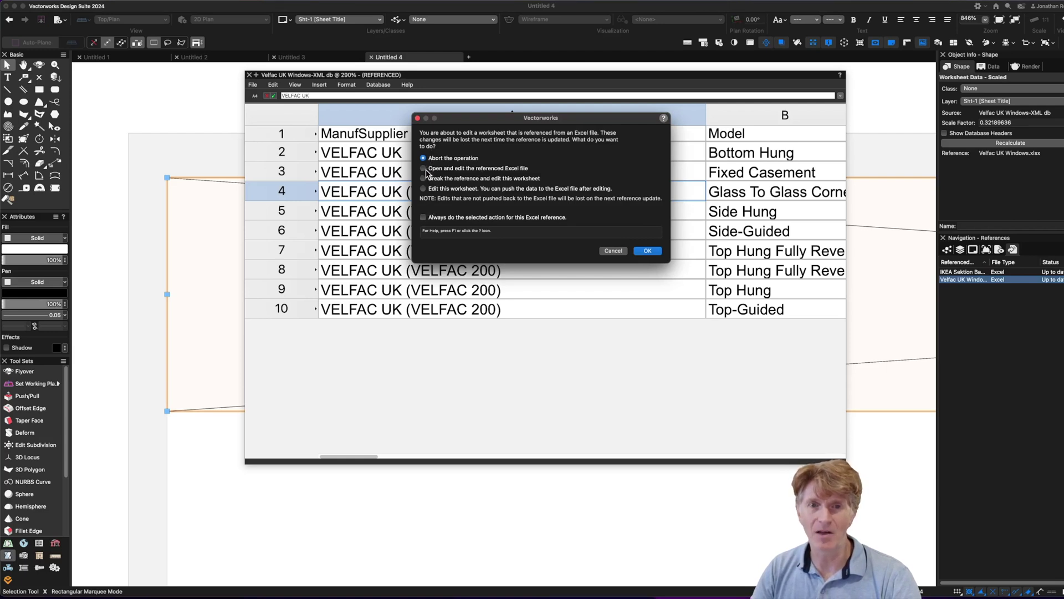
{"action": "left_click", "coordinate": [434, 190]}
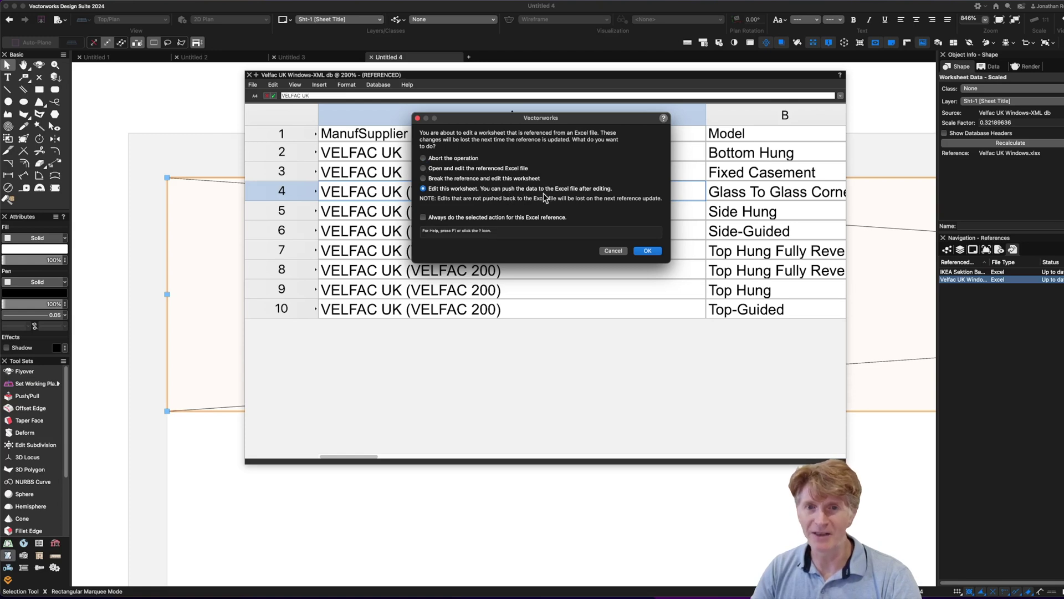
{"action": "left_click", "coordinate": [647, 251]}
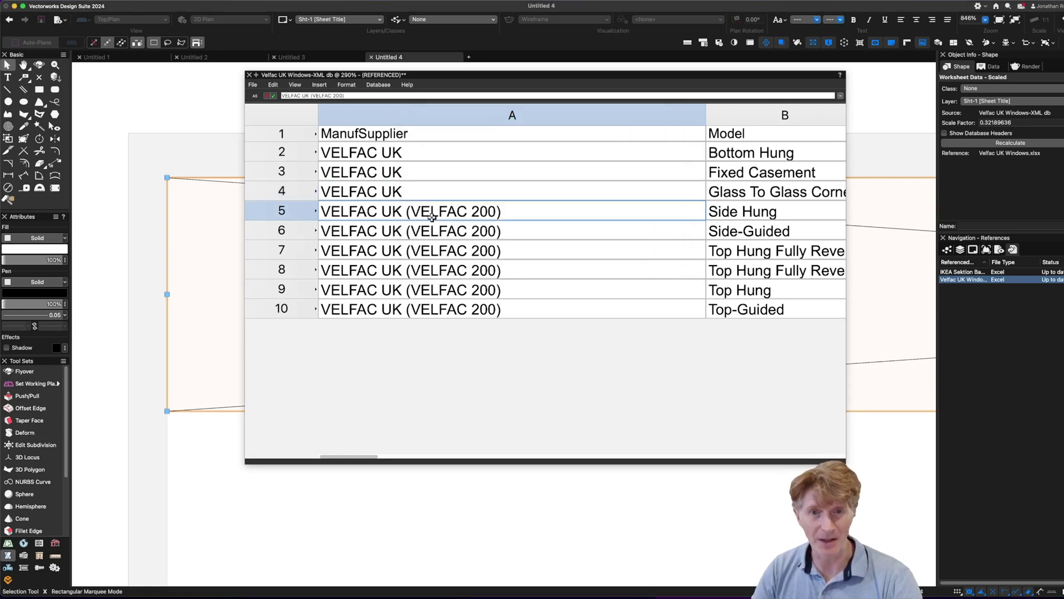
{"action": "left_click_drag", "start_coordinate": [406, 215], "coordinate": [500, 214]}
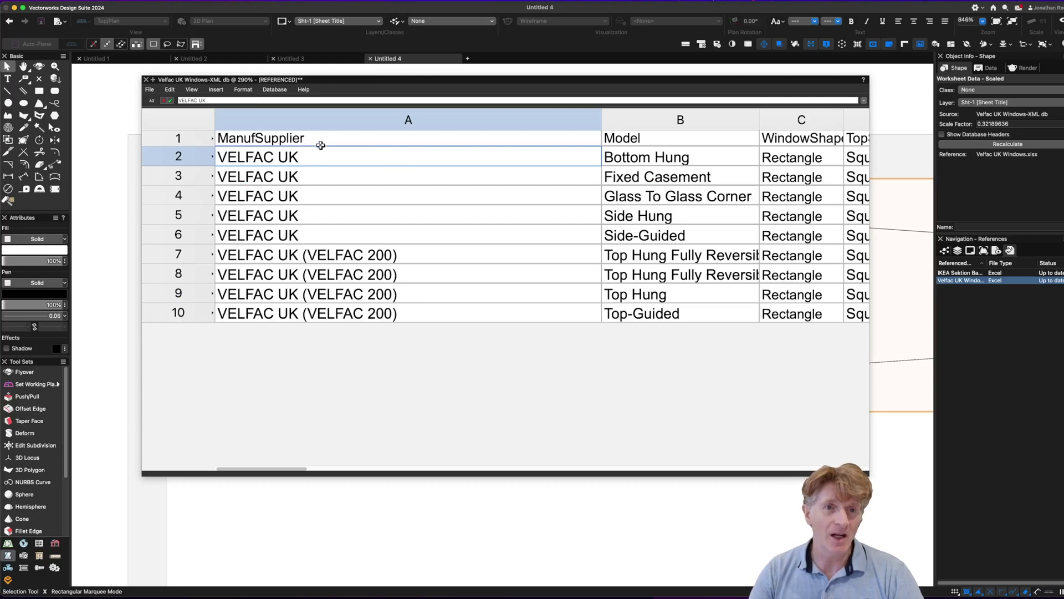
Append "Please change this in excel" to the ManufSupplier entries of the Bottom Hung and Fixed Casement rows.
{"action": "double_click", "coordinate": [309, 159]}
{"action": "type", "text": "Please change this in excel"}
{"action": "double_click", "coordinate": [309, 175]}
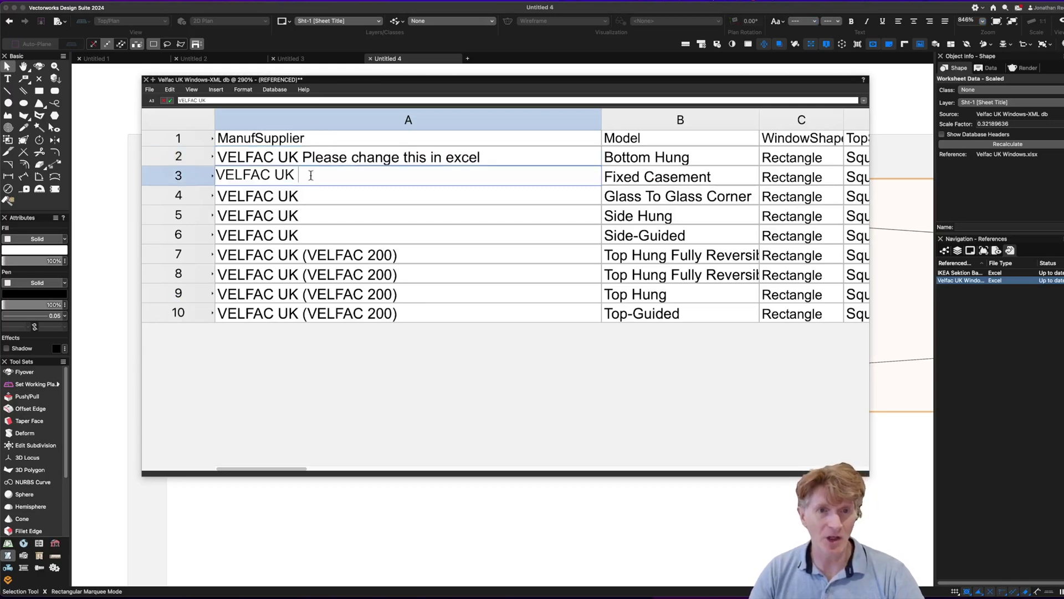
{"action": "type", "text": "Please change this in excel"}
{"action": "key", "text": "Return"}
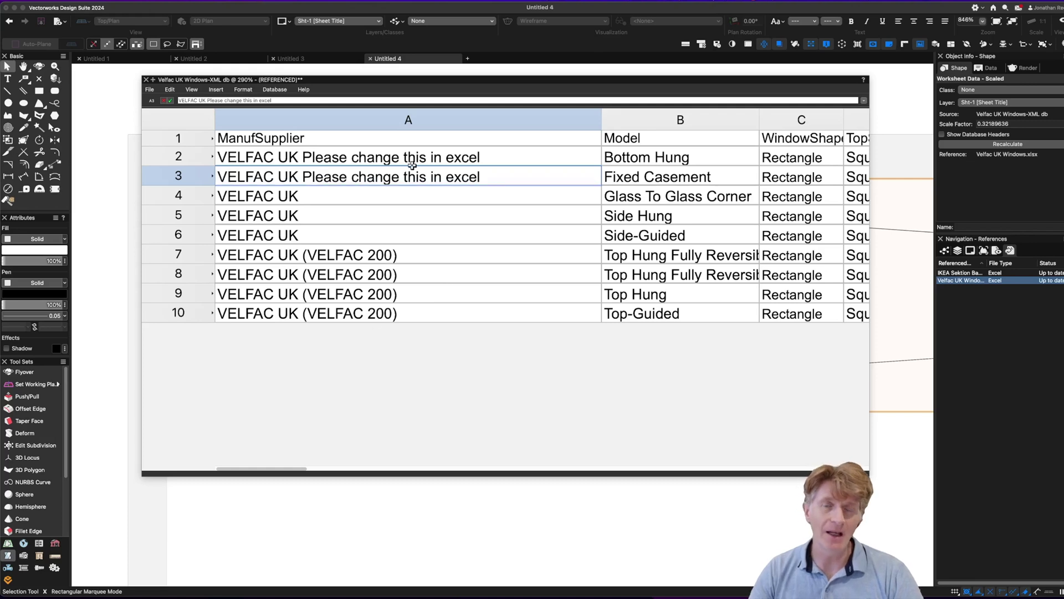
Push the edited worksheet data to the referenced Excel file and dismiss the notice.
{"action": "left_click", "coordinate": [151, 91]}
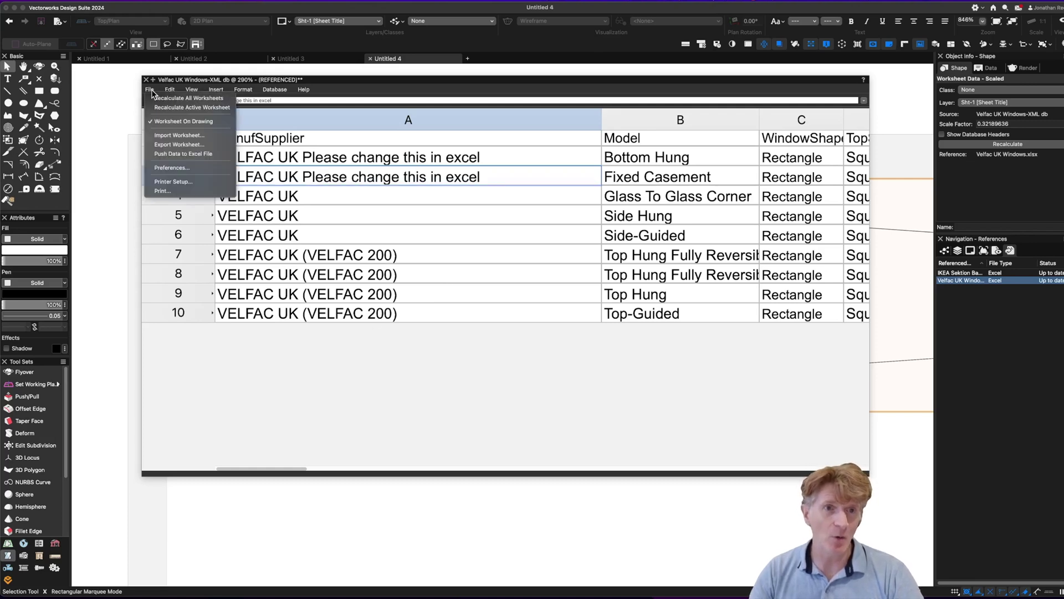
{"action": "left_click", "coordinate": [177, 154]}
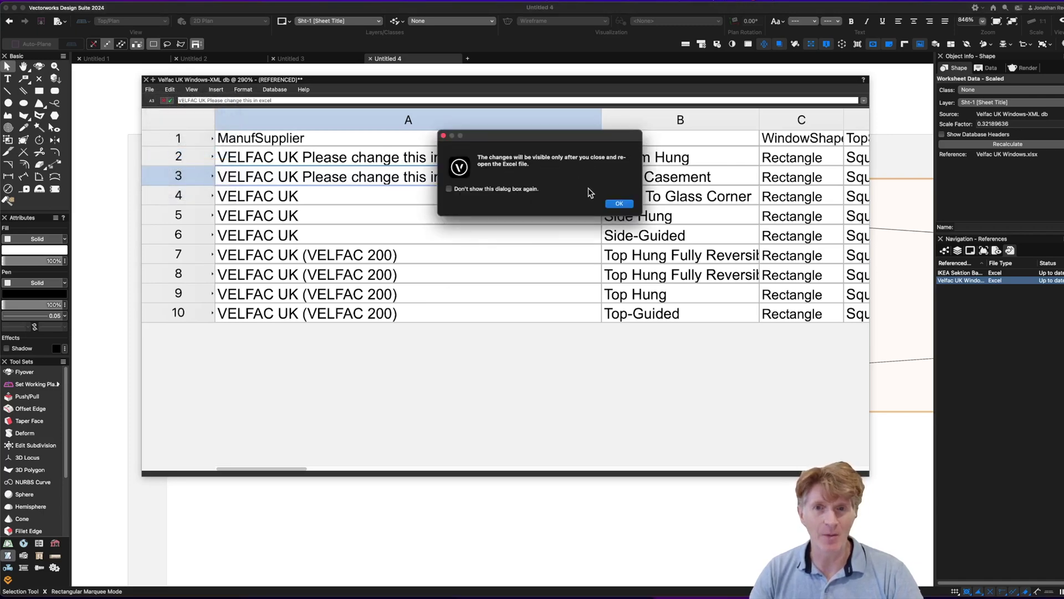
{"action": "left_click", "coordinate": [620, 204]}
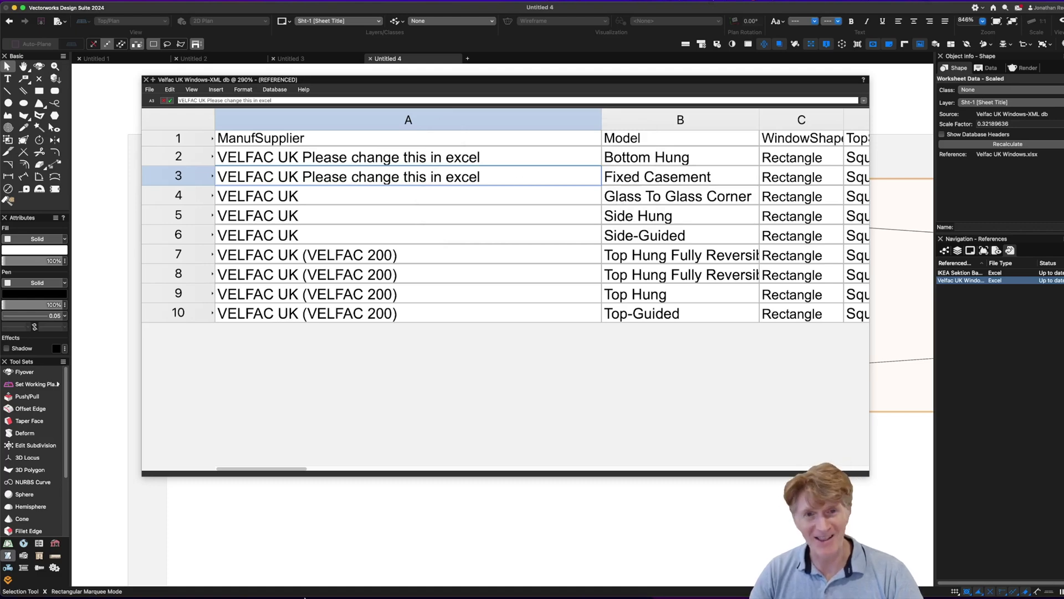
Switch to Finder, open Velfac UK Windows in Numbers, and enlarge its window to check the ManufSupplier entries.
{"action": "mouse_move", "coordinate": [305, 597]}
{"action": "left_click", "coordinate": [34, 585]}
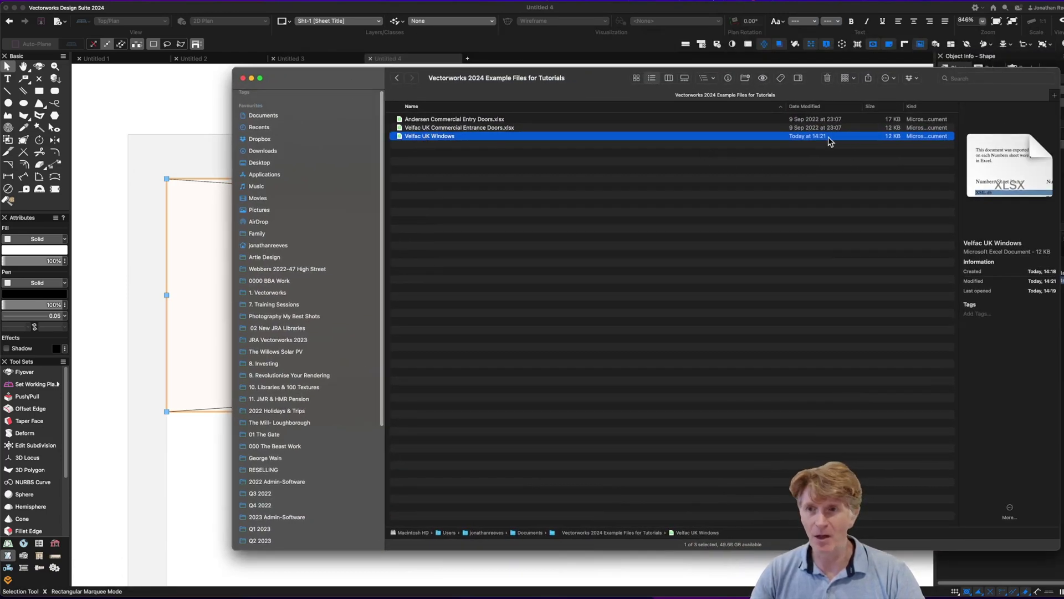
{"action": "left_click_drag", "start_coordinate": [430, 135], "coordinate": [370, 585]}
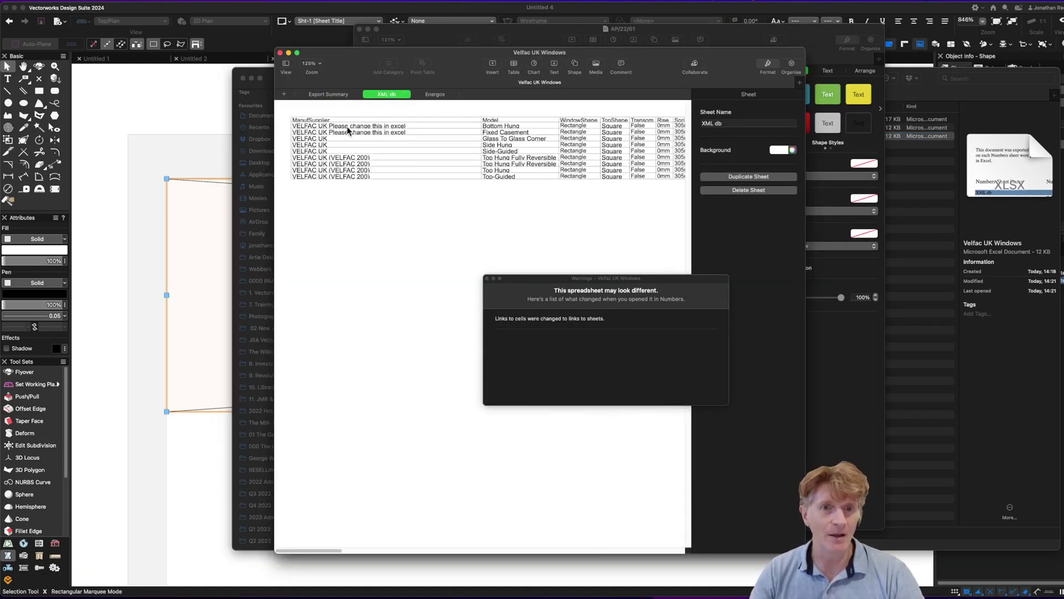
{"action": "left_click_drag", "start_coordinate": [361, 62], "coordinate": [225, 60]}
{"action": "left_click", "coordinate": [489, 277]}
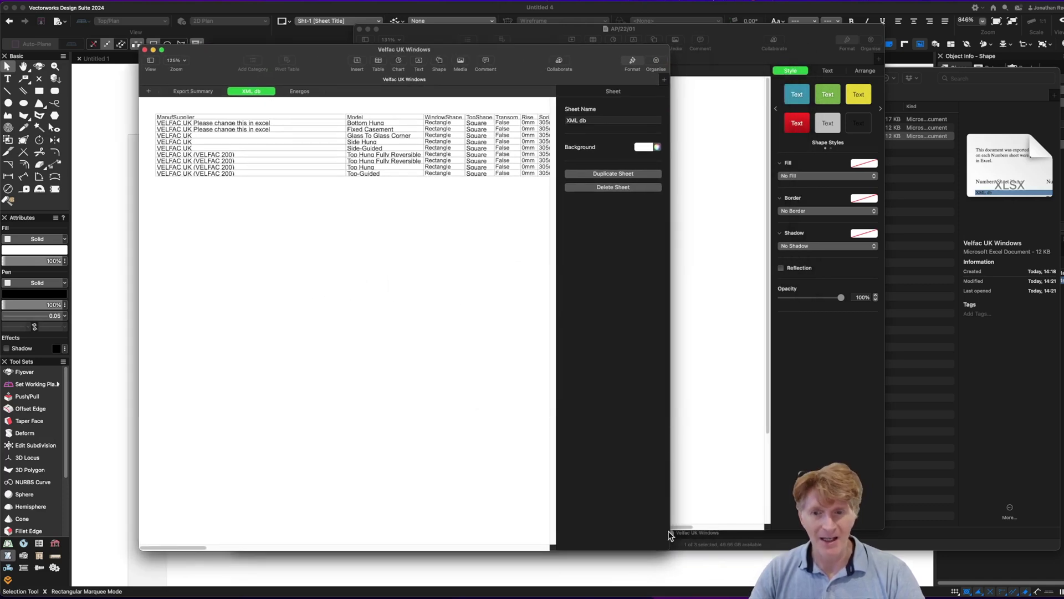
{"action": "left_click_drag", "start_coordinate": [670, 548], "coordinate": [1015, 565]}
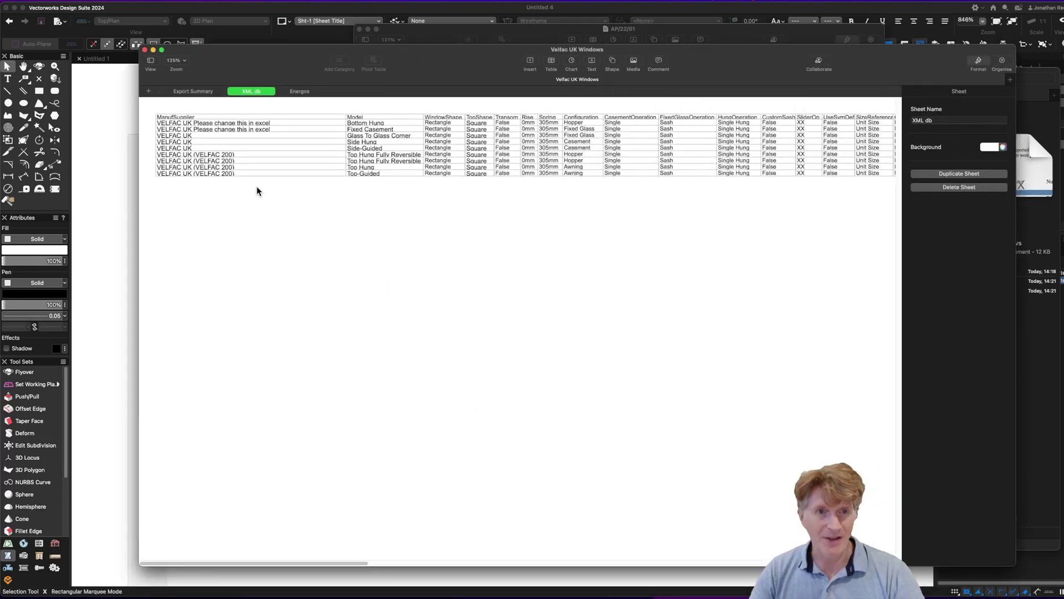
{"action": "left_click", "coordinate": [179, 123]}
Switch back to Vectorworks and review the worksheet's entries across its columns on the sheet layer.
{"action": "key", "text": "super+Tab"}
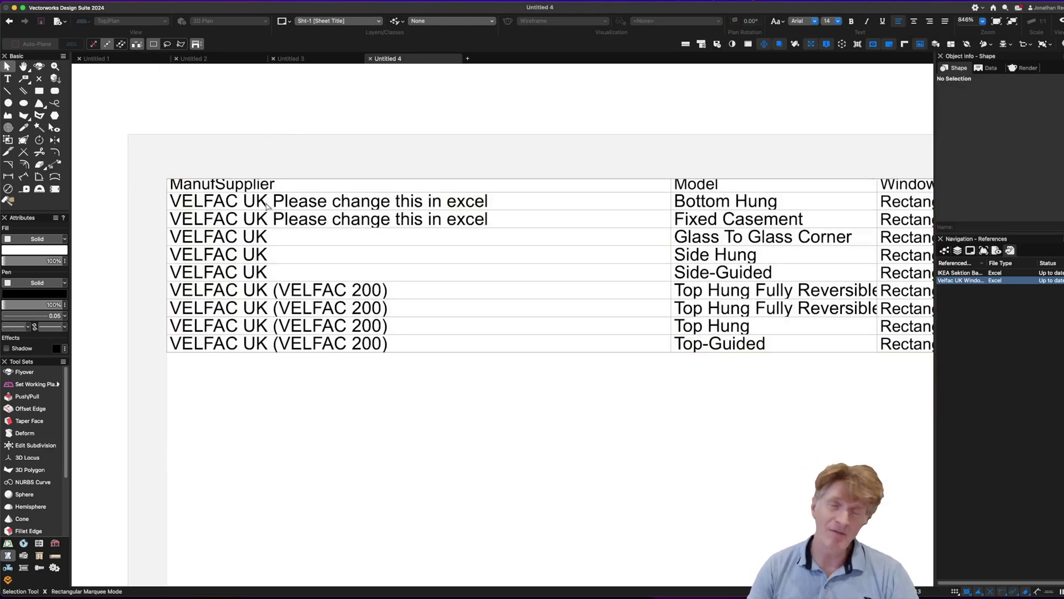
{"action": "scroll", "coordinate": [399, 283], "scroll_direction": "down", "scroll_amount": 3}
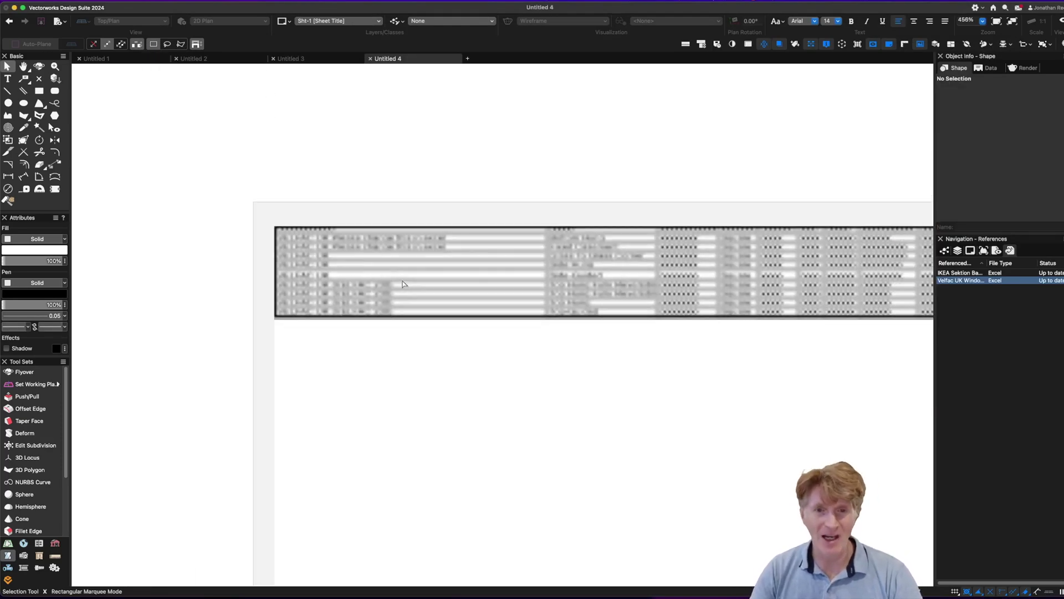
{"action": "scroll", "coordinate": [599, 274], "scroll_direction": "right", "scroll_amount": 5}
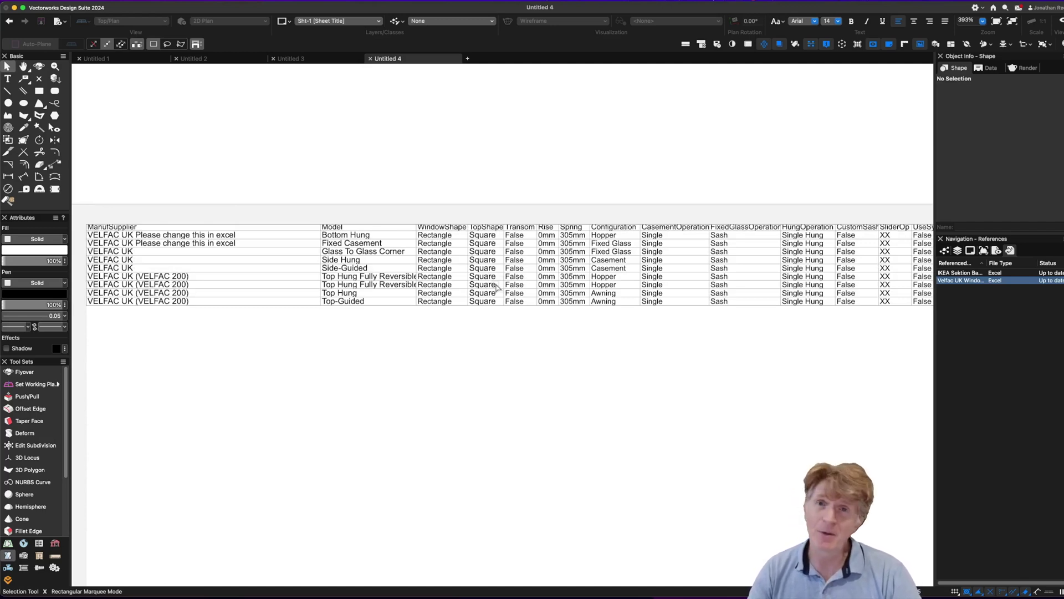
Switch to the What's New web page and point out the DWG Import/Export Optimisation heading.
{"action": "left_click", "coordinate": [526, 259]}
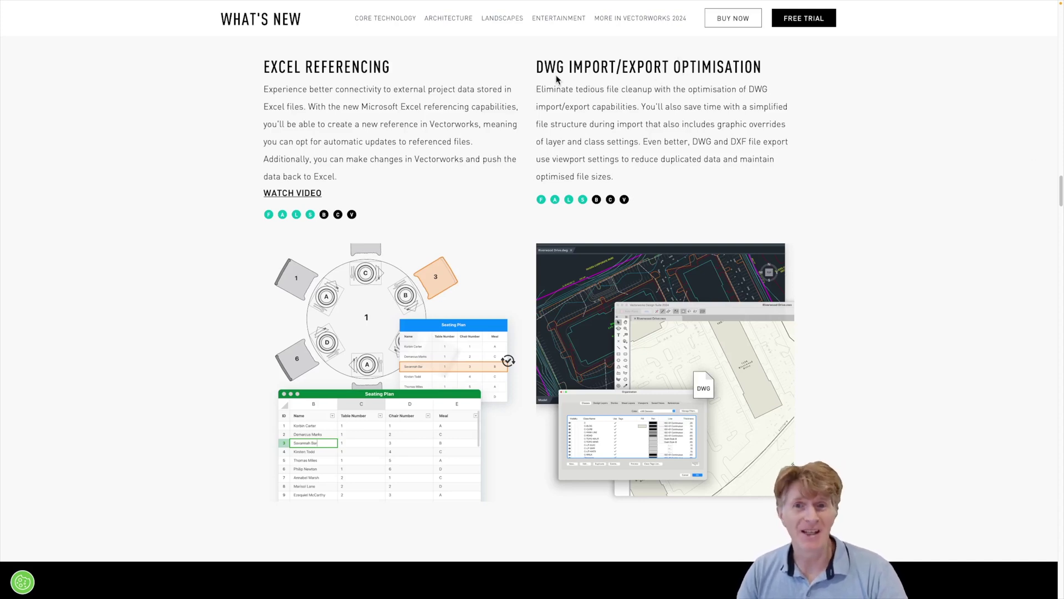
{"action": "left_click_drag", "start_coordinate": [545, 65], "coordinate": [759, 65]}
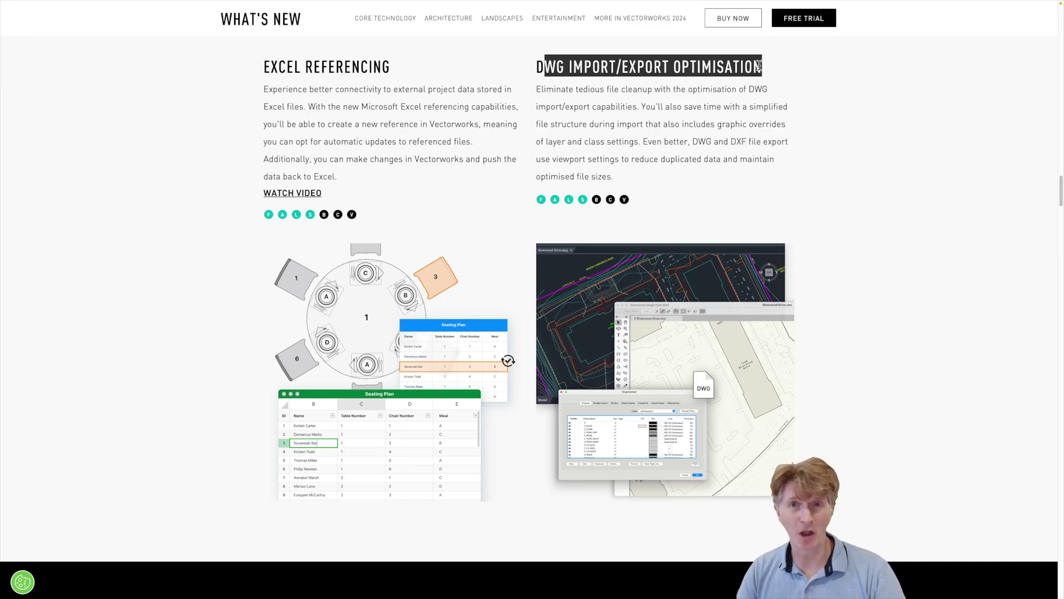
{"action": "left_click", "coordinate": [835, 133]}
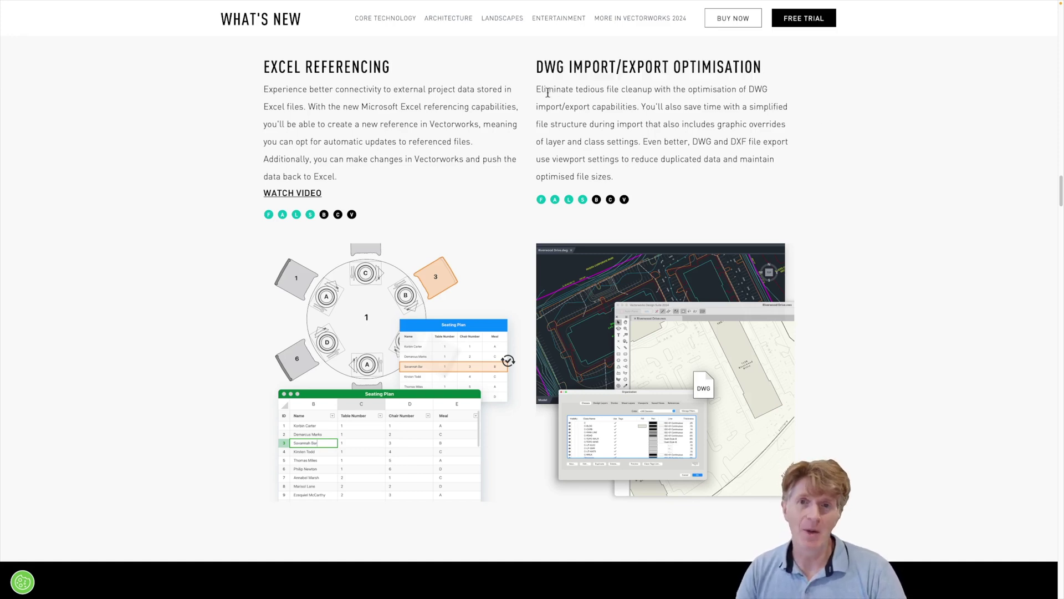